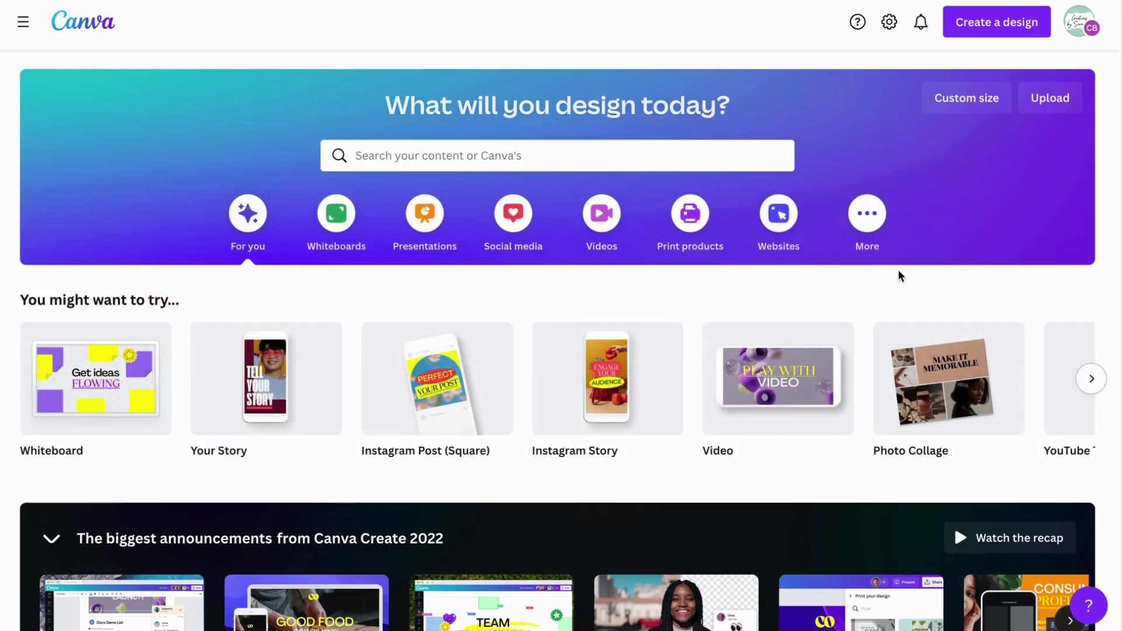
Create a new blank design with the recent custom size 4500 × 5400 px
left_click(971, 31)
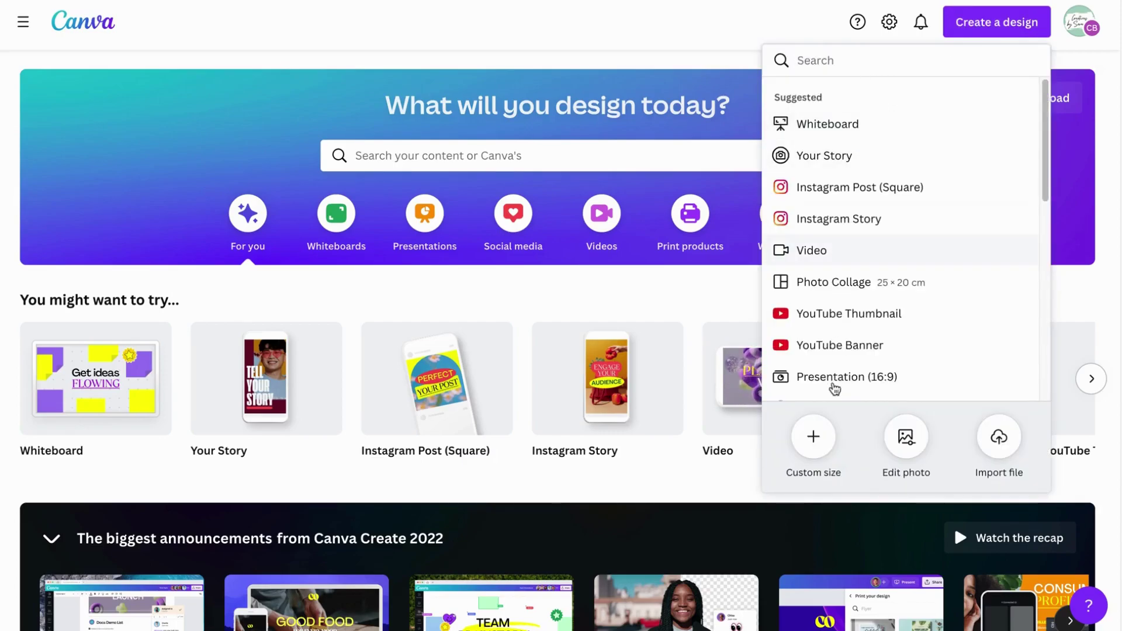
left_click(813, 439)
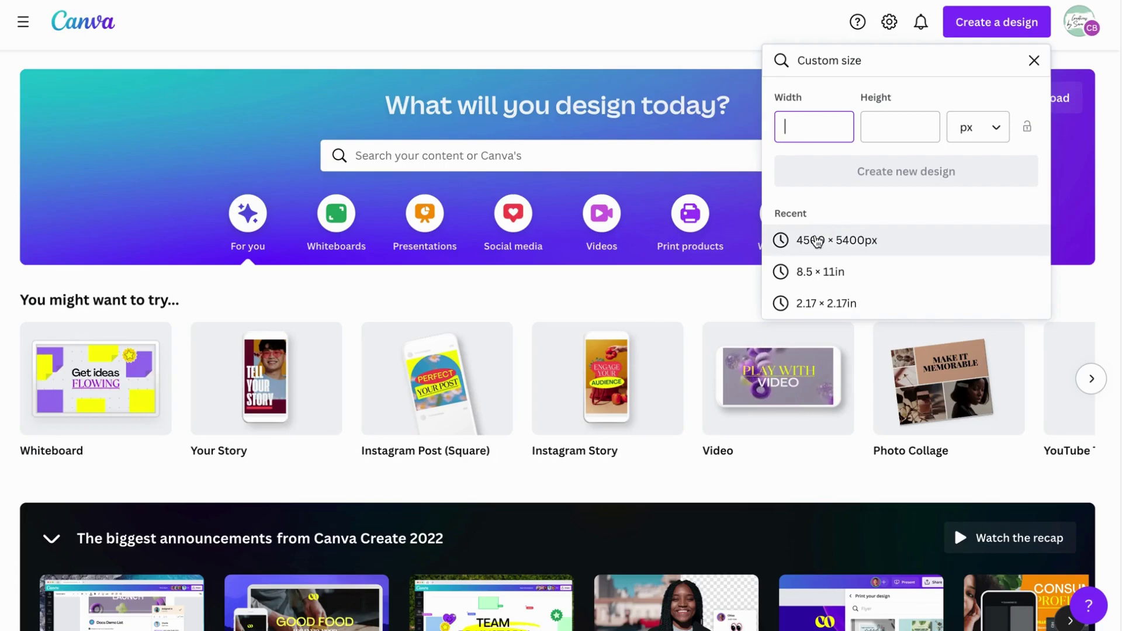
left_click(817, 237)
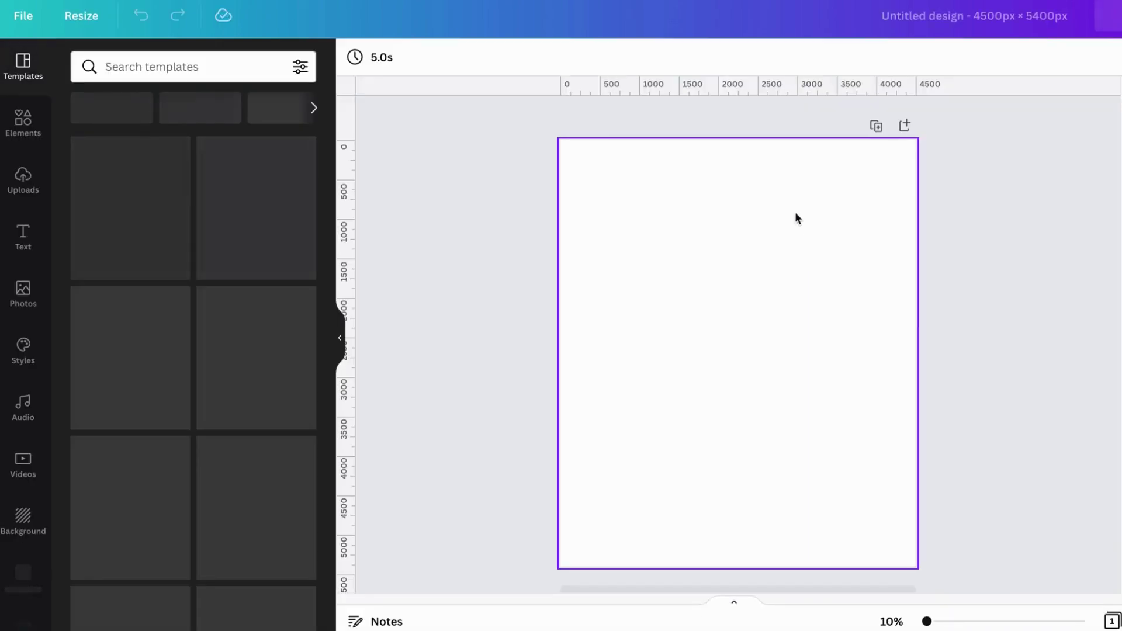
Search the elements library for "snowman faces" and limit the results to graphics
left_click(31, 135)
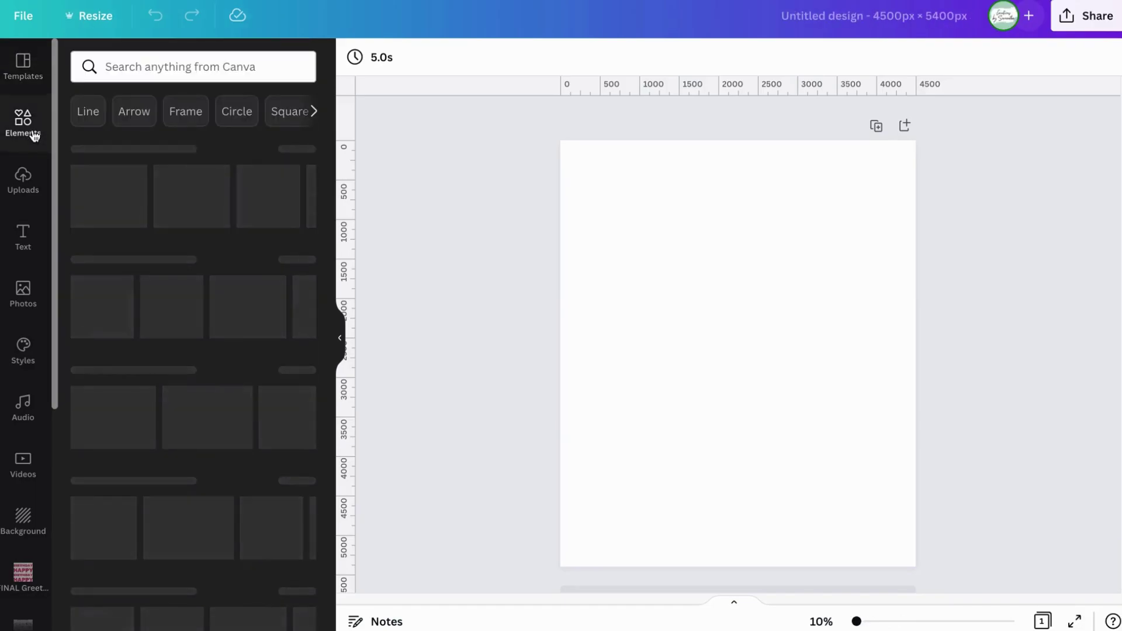
left_click(167, 67)
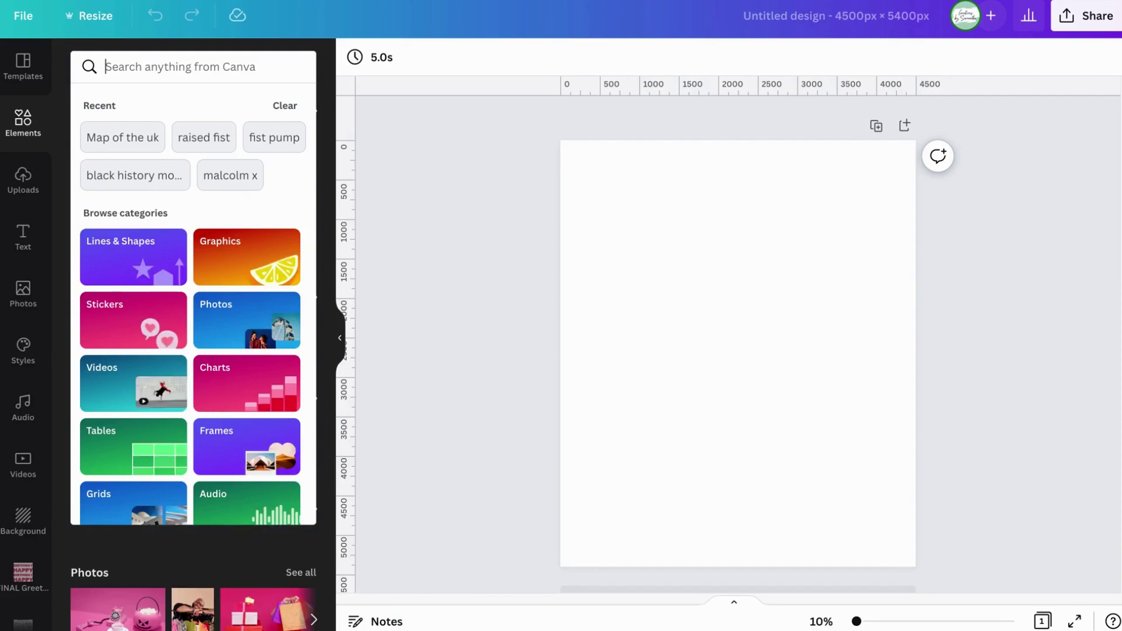
type("snowman faces")
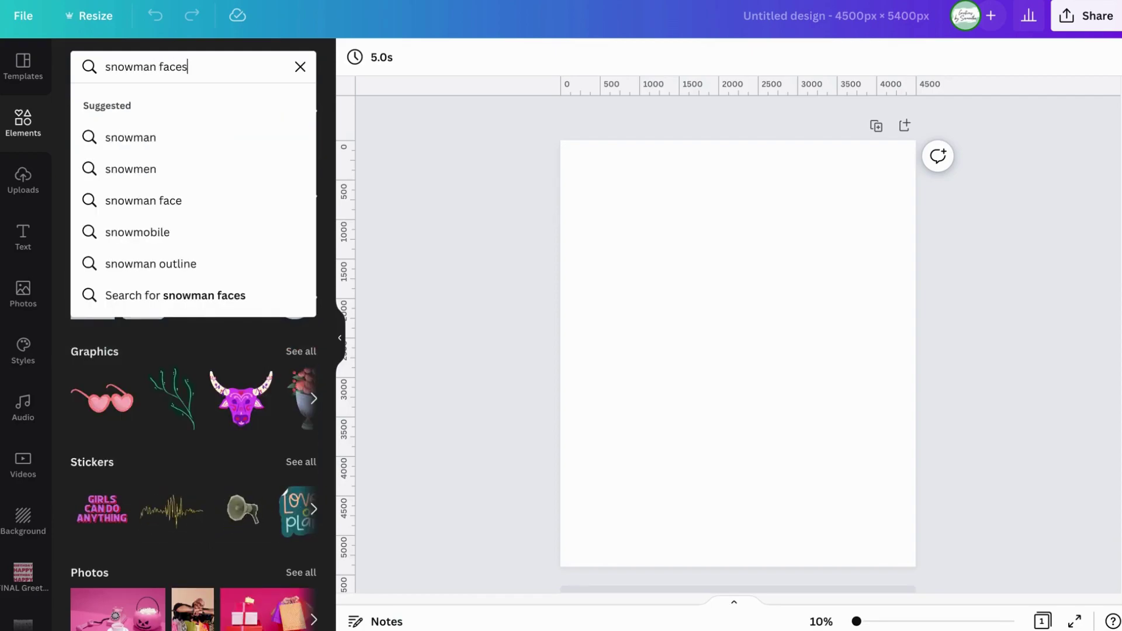
key("Return")
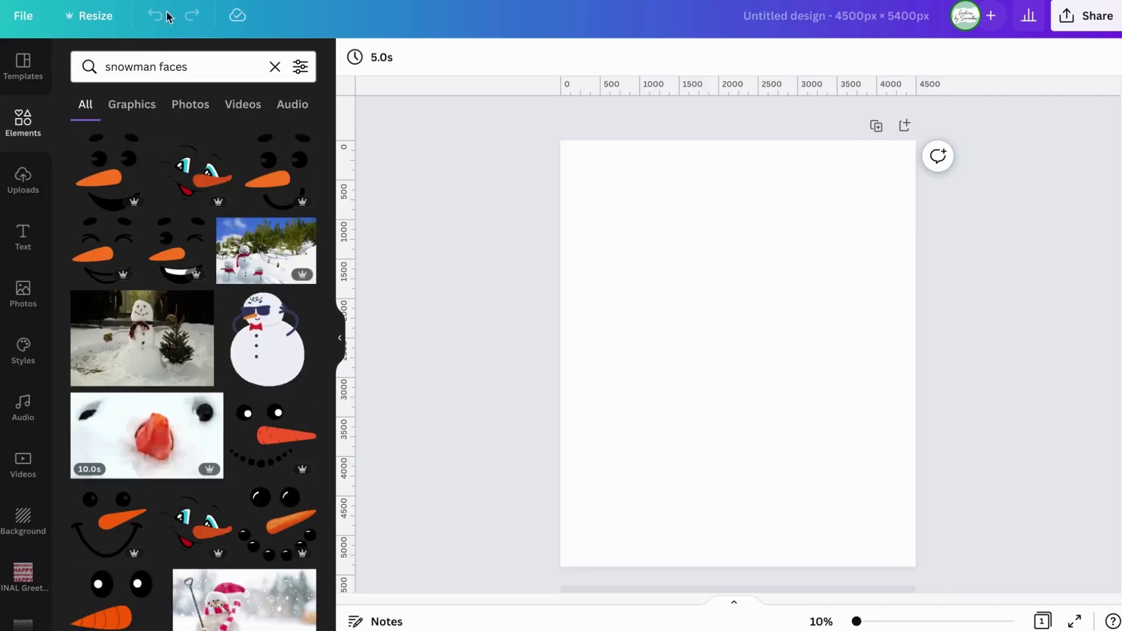
left_click(132, 105)
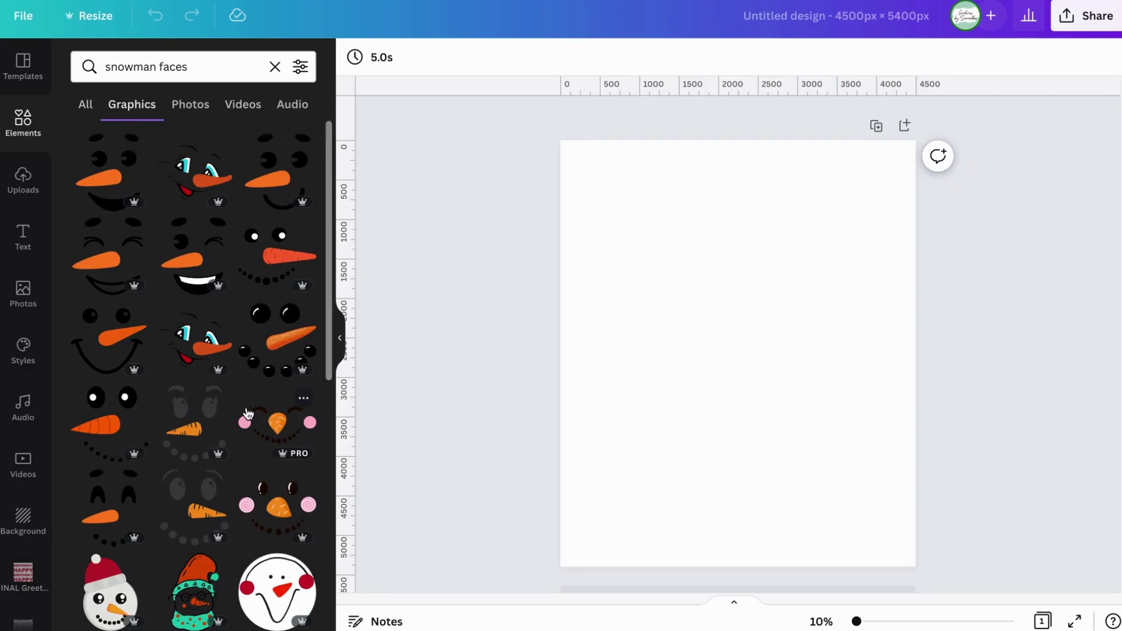
Add the snowman face with swirl cheeks and dotted smile to the page, and show all its Magic Recommendations
scroll(248, 413, "down", 2)
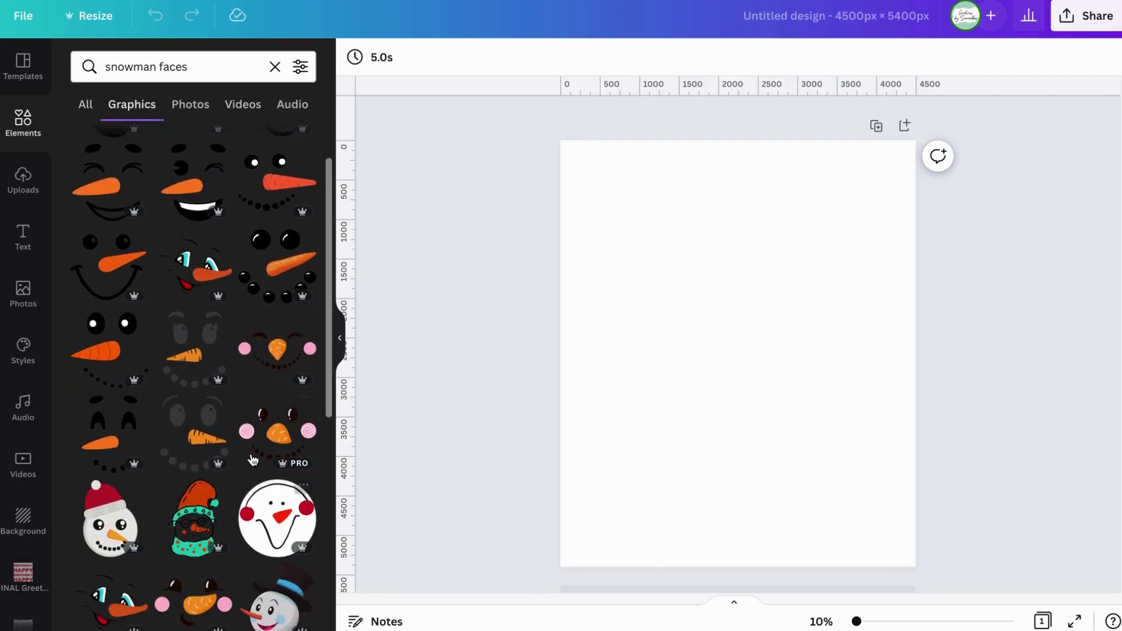
scroll(252, 464, "up", 2)
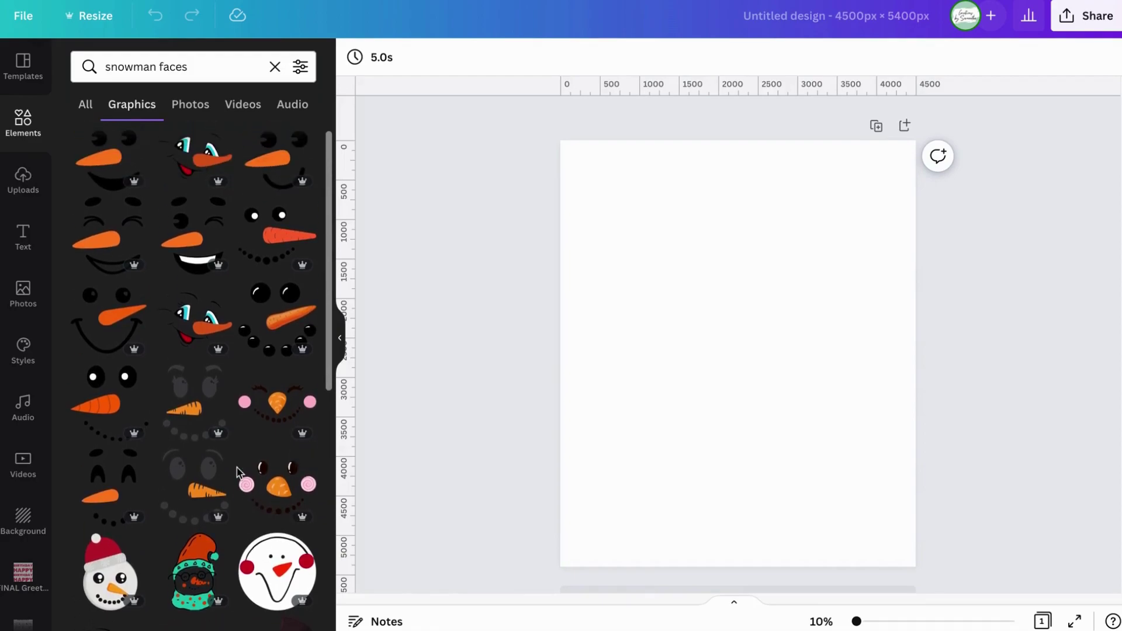
scroll(195, 472, "down", 1)
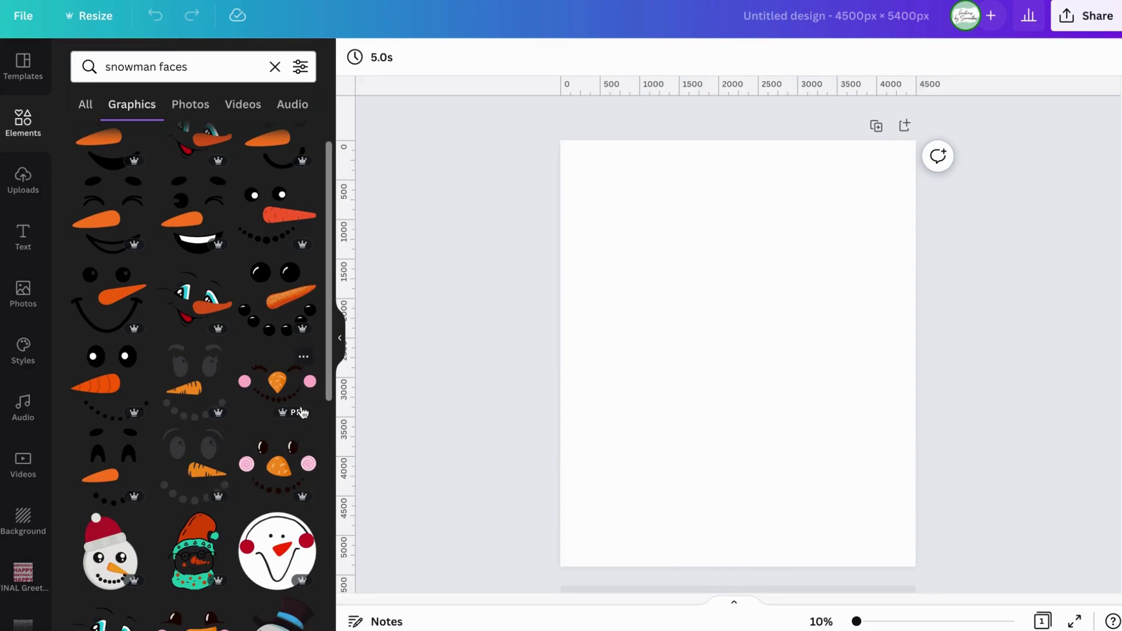
scroll(306, 481, "down", 1)
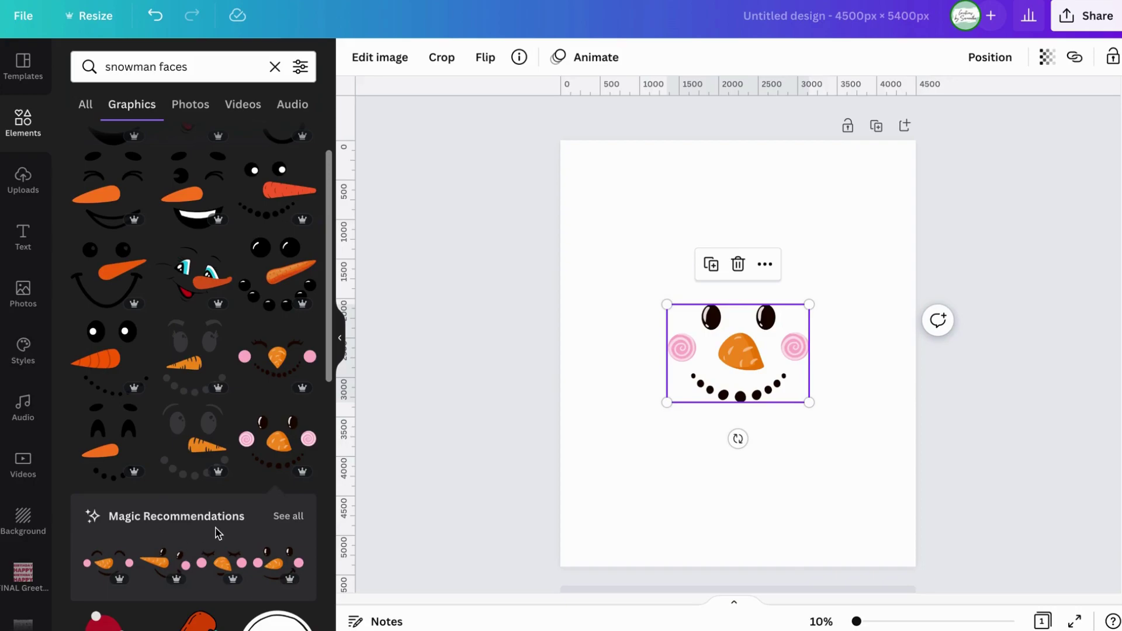
left_click(282, 526)
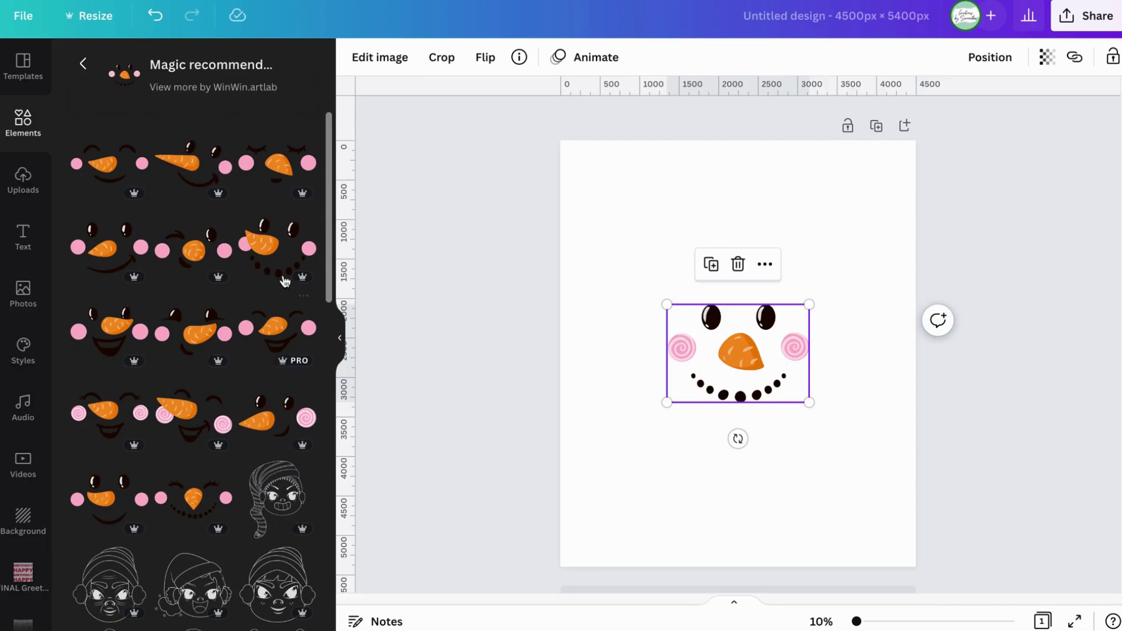
Add three recommended snowman faces: a dotted-smile one at the page's upper left, a closed-eyed smiling one at lower left, a laughing one at lower right
left_click_drag(278, 253, 640, 220)
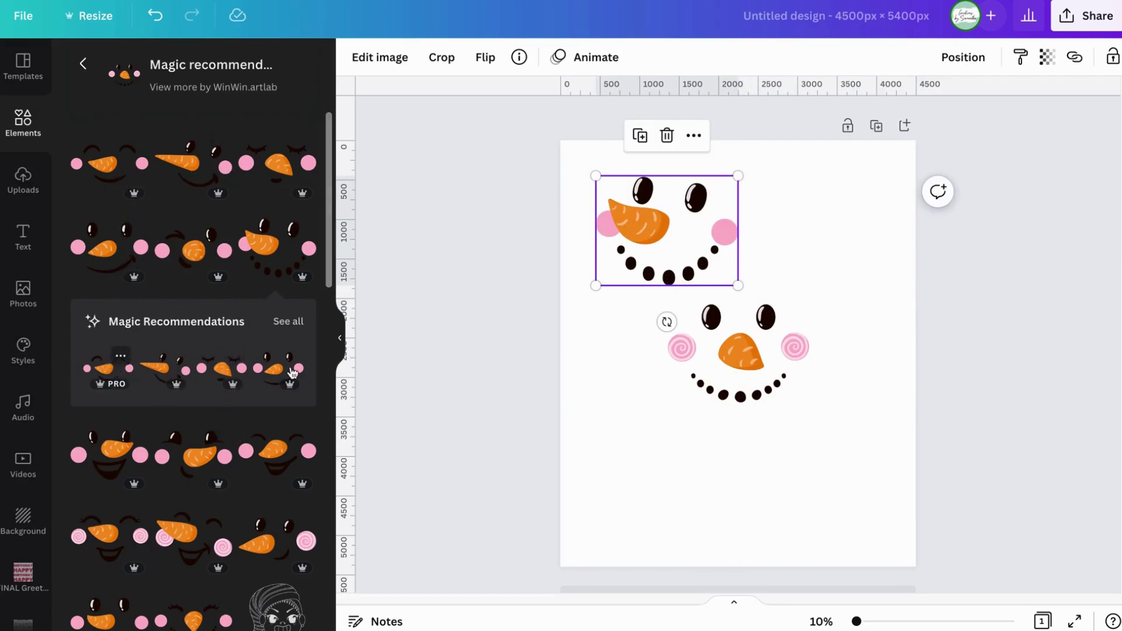
left_click(195, 426)
left_click_drag(714, 401, 643, 547)
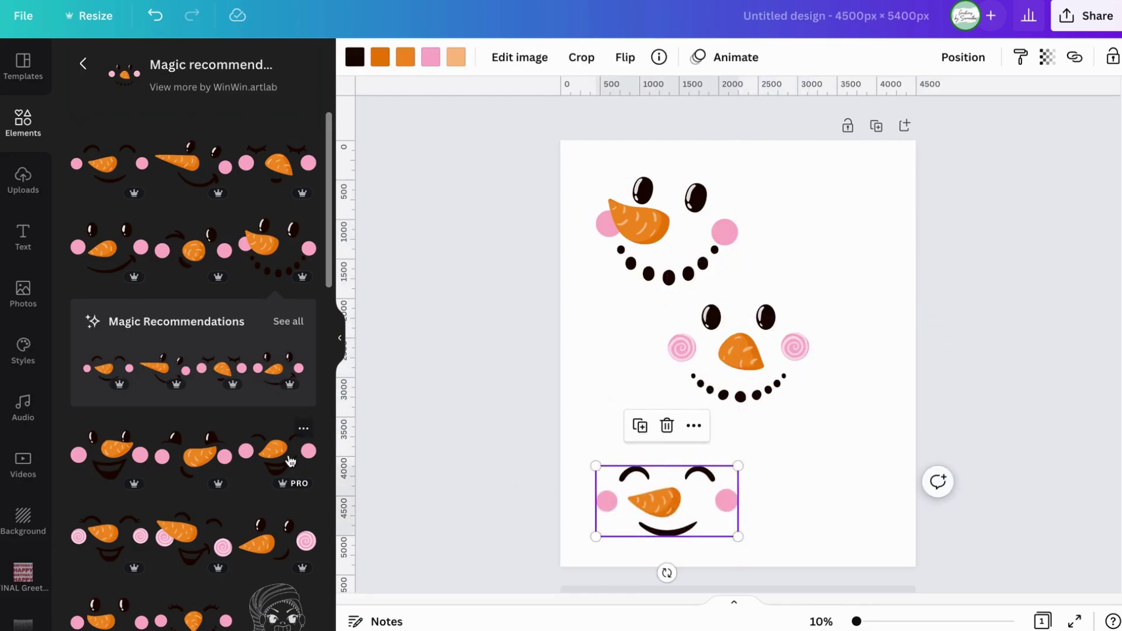
left_click(318, 454)
left_click_drag(742, 370, 828, 510)
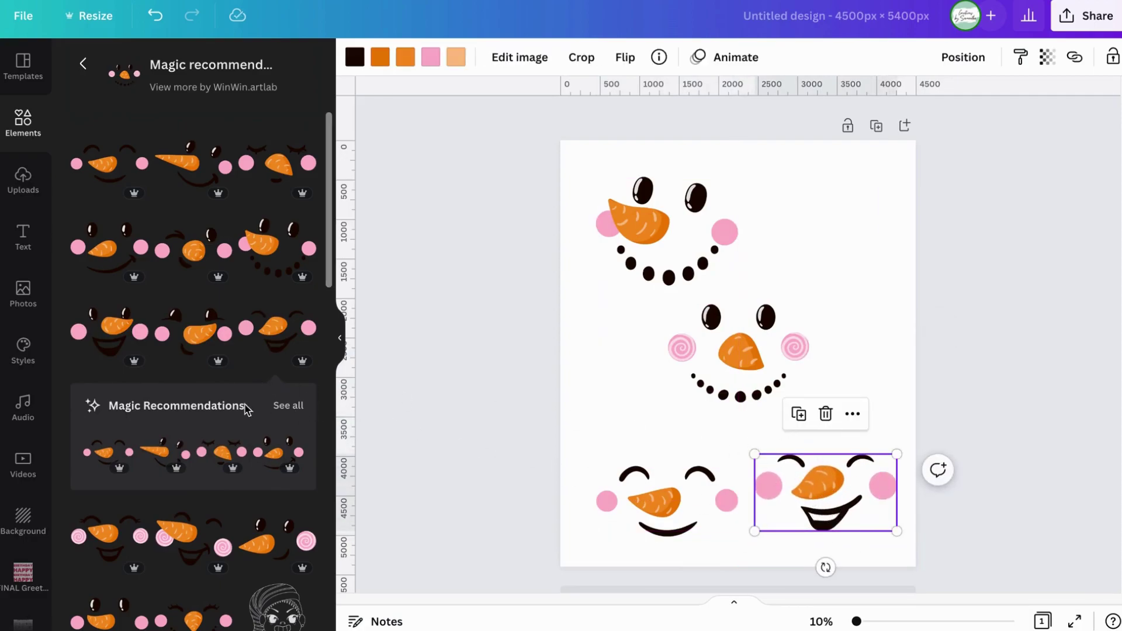
Add the recommended snowman face with the long carrot nose and place it in the page's upper right
scroll(241, 405, "down", 4)
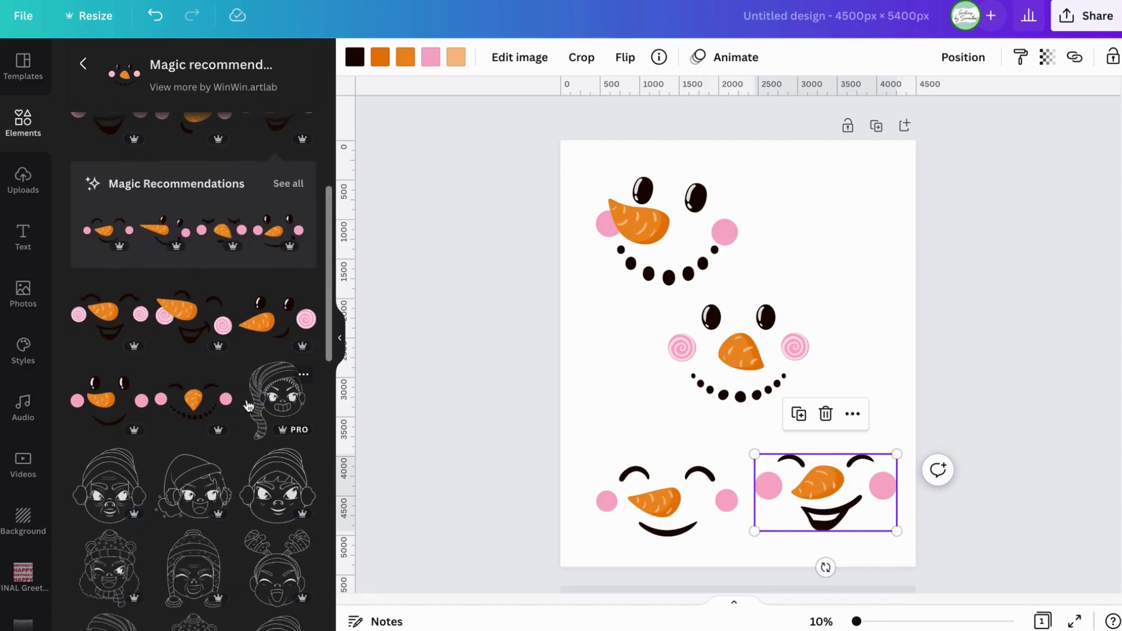
scroll(238, 411, "up", 4)
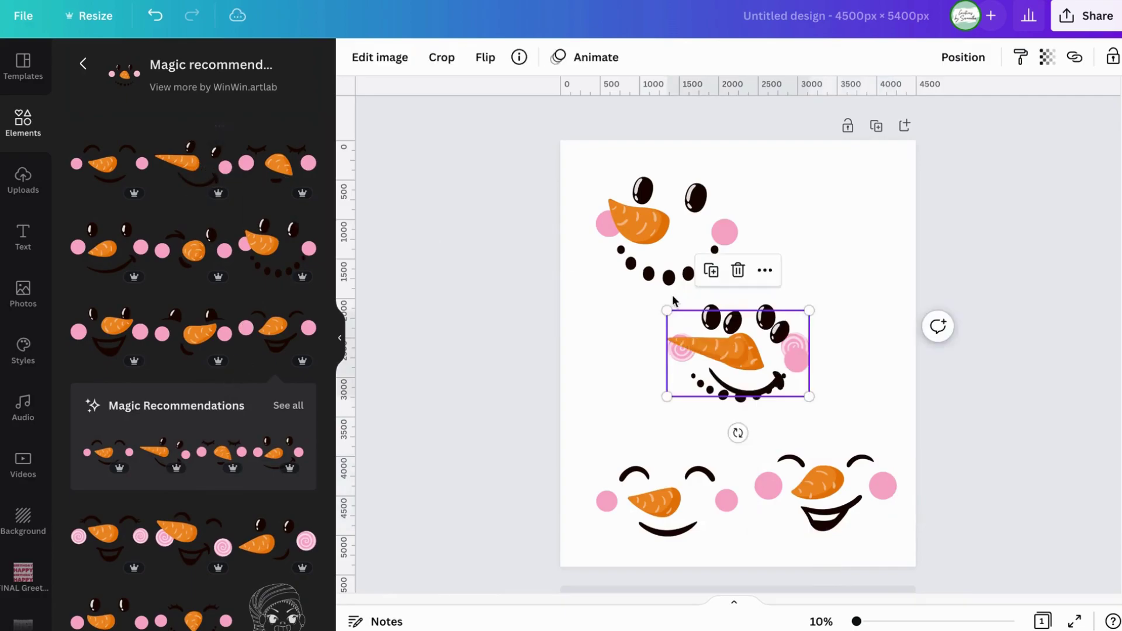
left_click_drag(731, 344, 806, 236)
Delete the swirl-cheeked face and the dotted-smile face from the page
left_click(720, 357)
key("Delete")
left_click(662, 290)
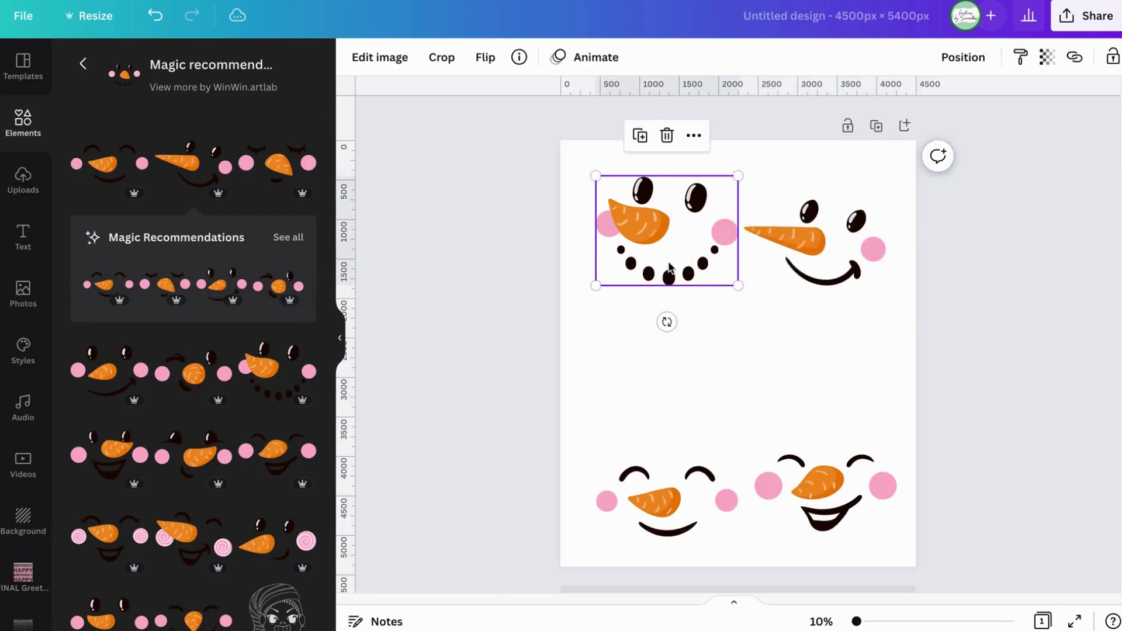
key("Delete")
Space out the remaining faces, with the long-nosed one at the page's upper left and the closed-eyed smiling one near the middle
left_click(811, 262)
left_click_drag(810, 262, 651, 242)
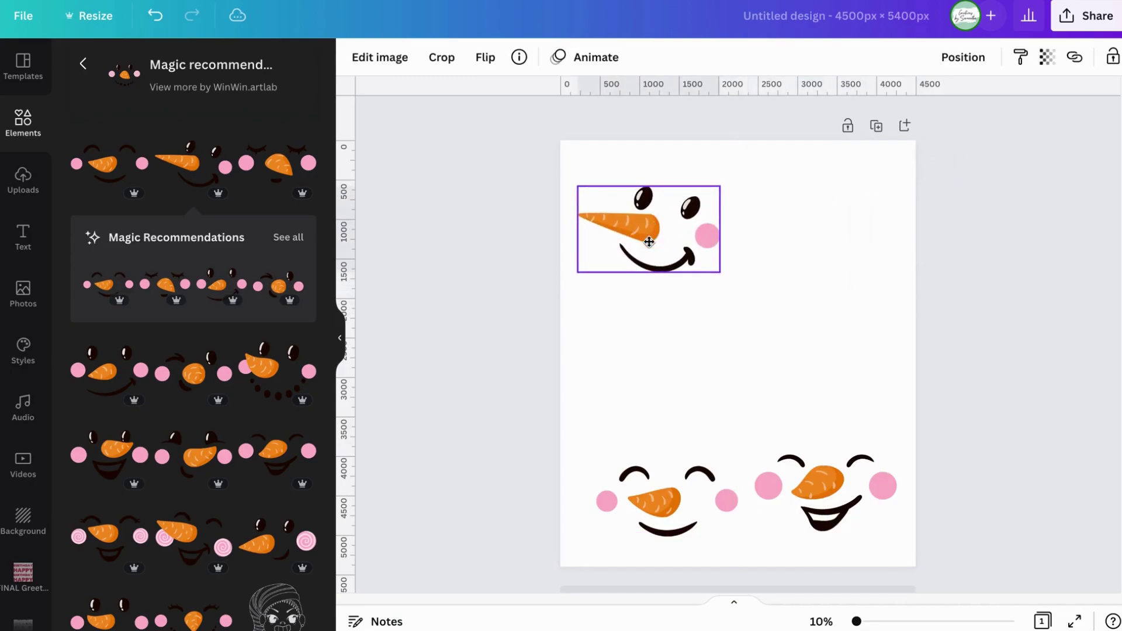
left_click_drag(691, 513, 716, 390)
mouse_move(819, 510)
left_mouse_down()
mouse_move(828, 386)
mouse_move(794, 301)
mouse_move(813, 516)
left_mouse_up()
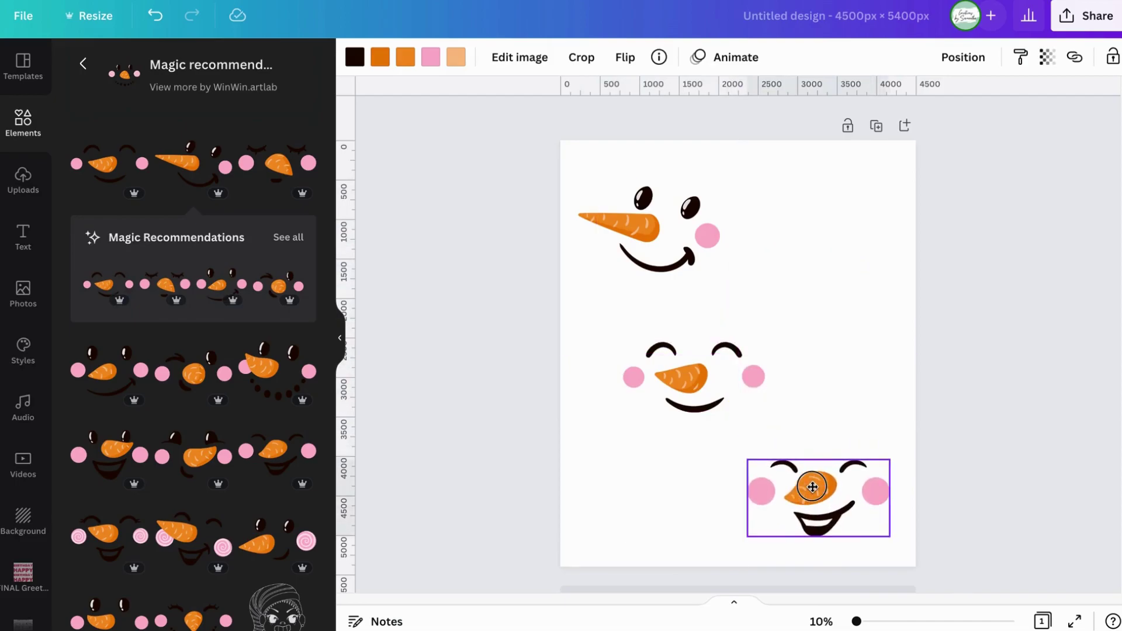
Add two blank pages and move the laughing face from page 1 to page 2
left_click(912, 131)
left_click(907, 124)
scroll(833, 225, "up", 8)
left_click(826, 423)
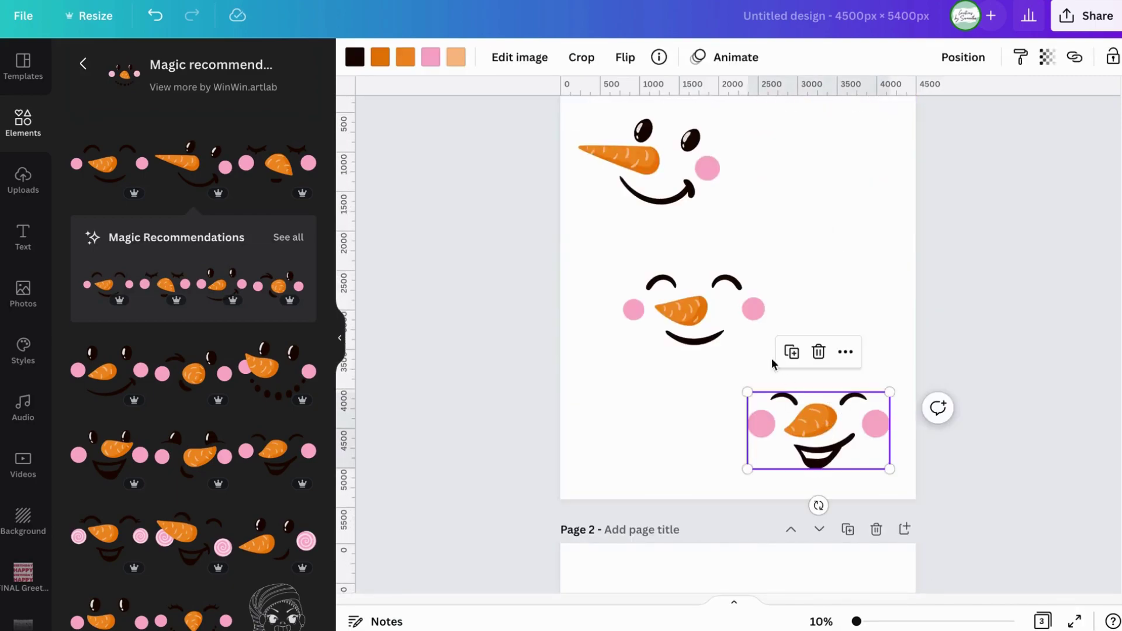
key("Delete")
scroll(777, 409, "down", 7)
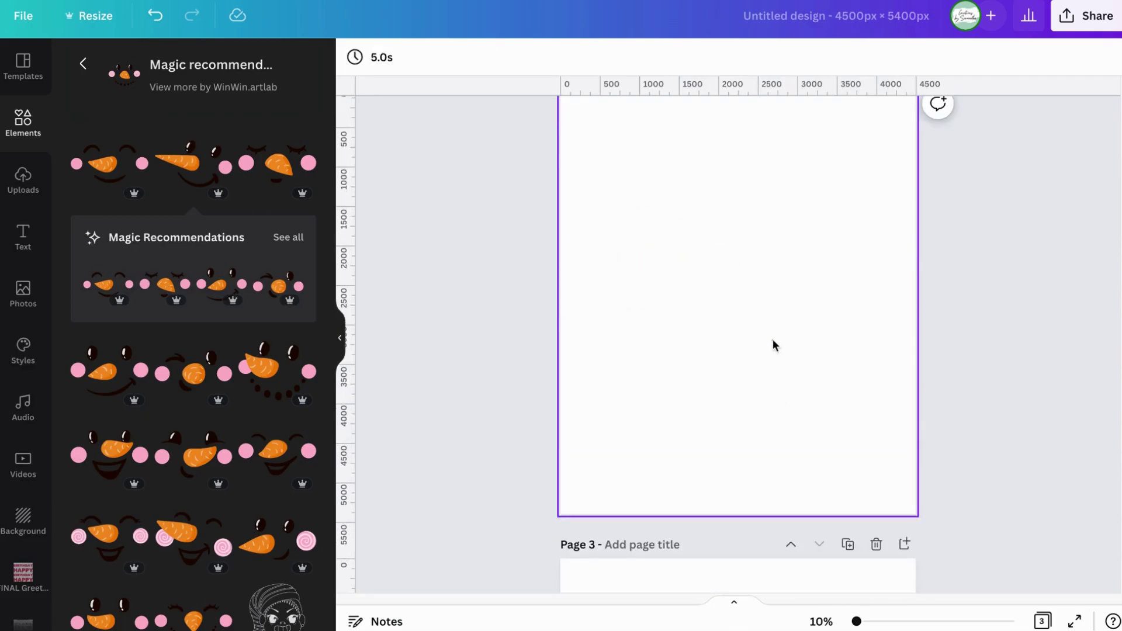
key("ctrl+v")
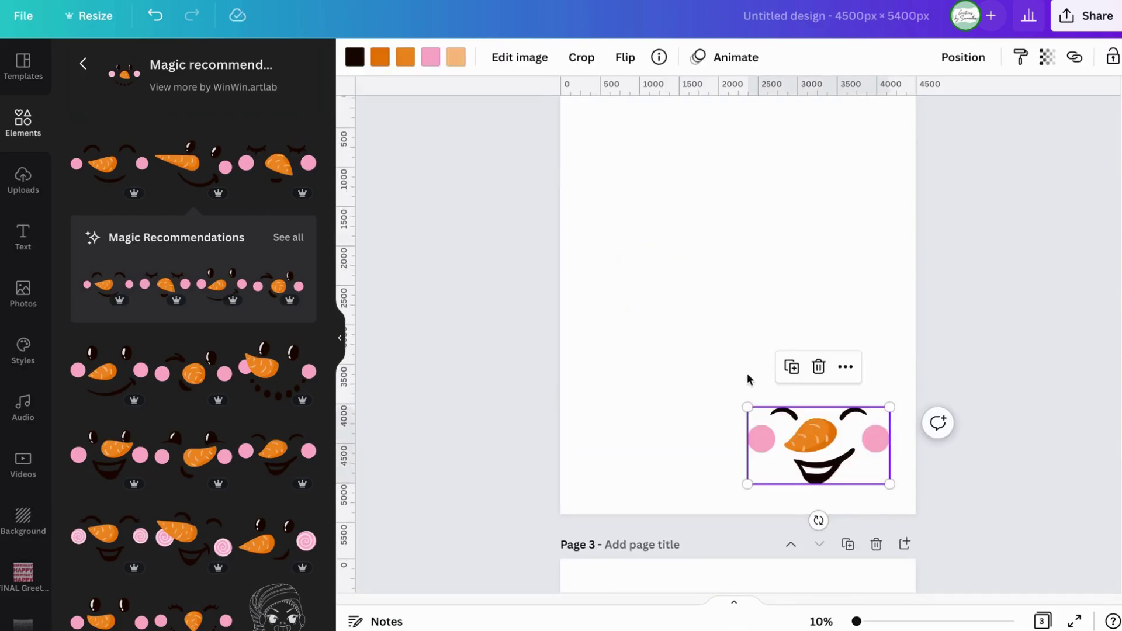
Move the closed-eyed smiling face from page 1 to page 3 by cutting and pasting it
scroll(737, 366, "down", 2)
scroll(723, 348, "up", 5)
key("super+z")
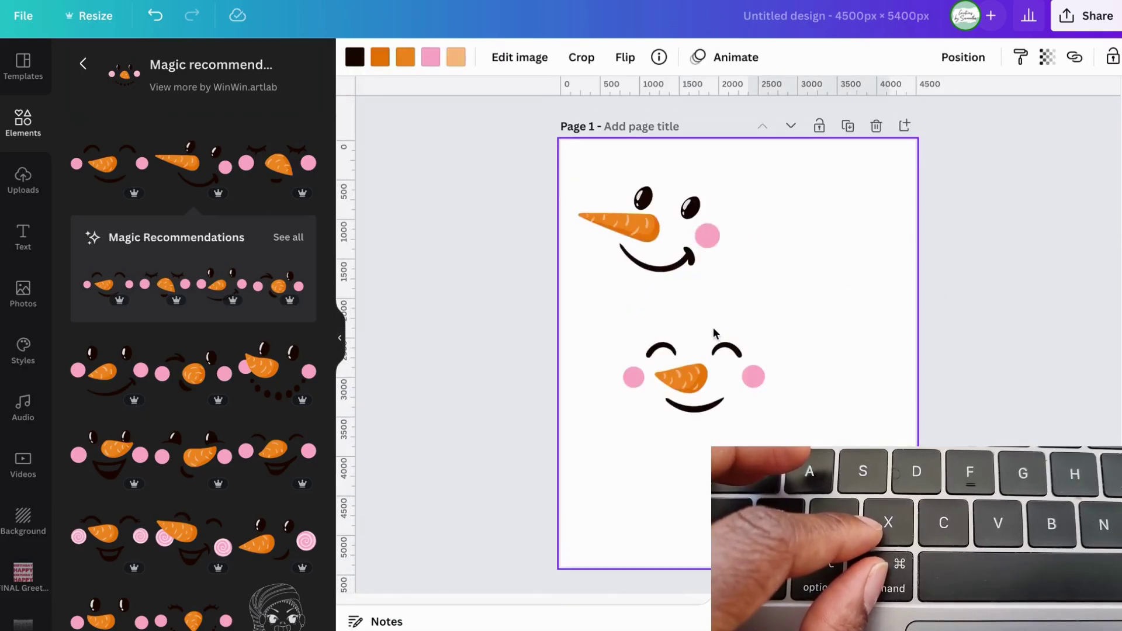
left_click(693, 387)
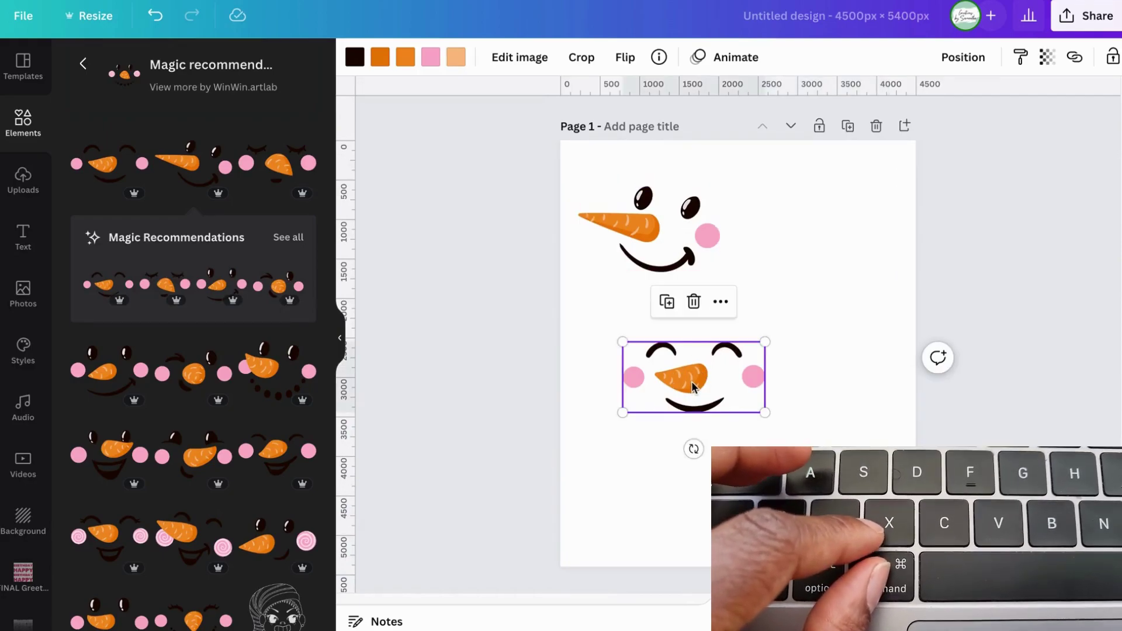
key("super+x")
scroll(692, 386, "down", 10)
scroll(713, 374, "down", 2)
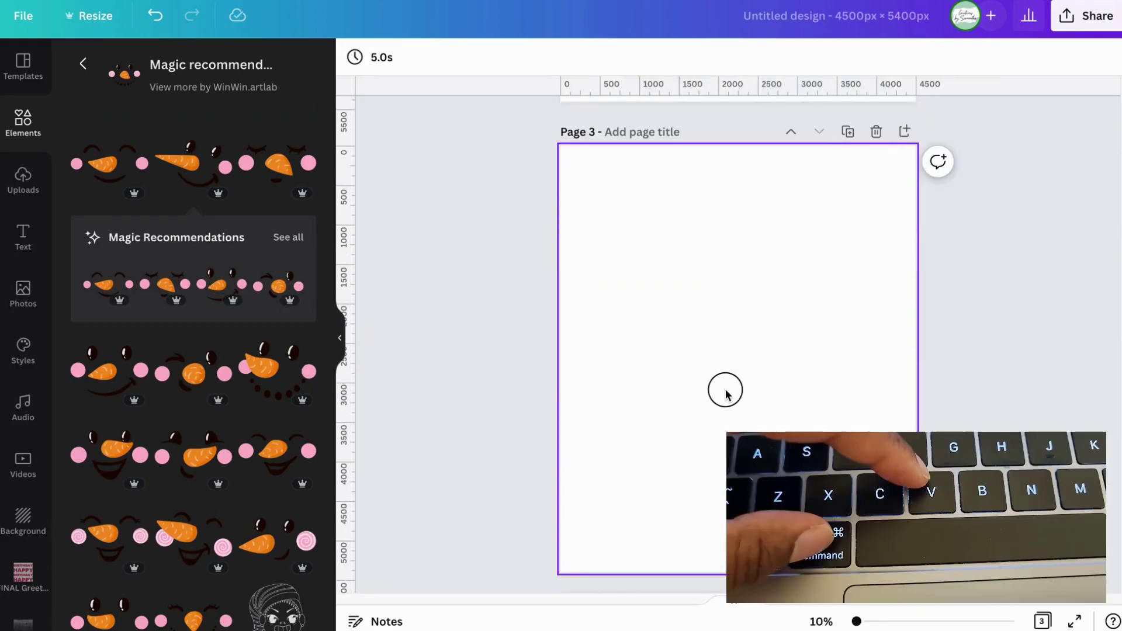
left_click(726, 392)
key("super+v")
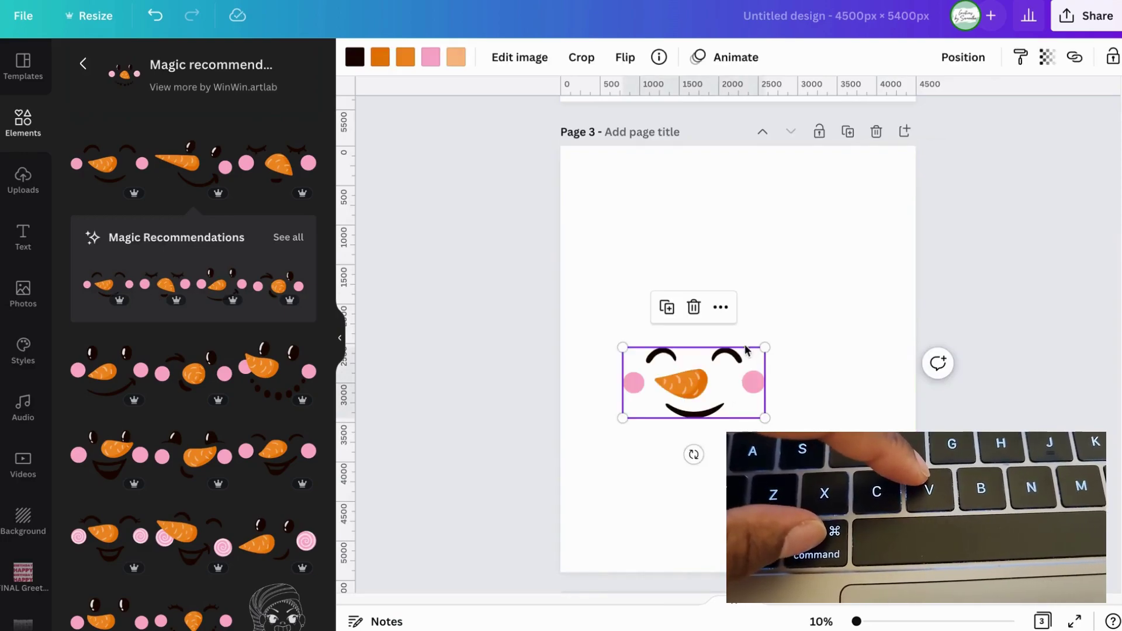
Reposition the long-nosed face near the middle of page 1 and deselect it
scroll(726, 363, "up", 6)
scroll(727, 329, "up", 4)
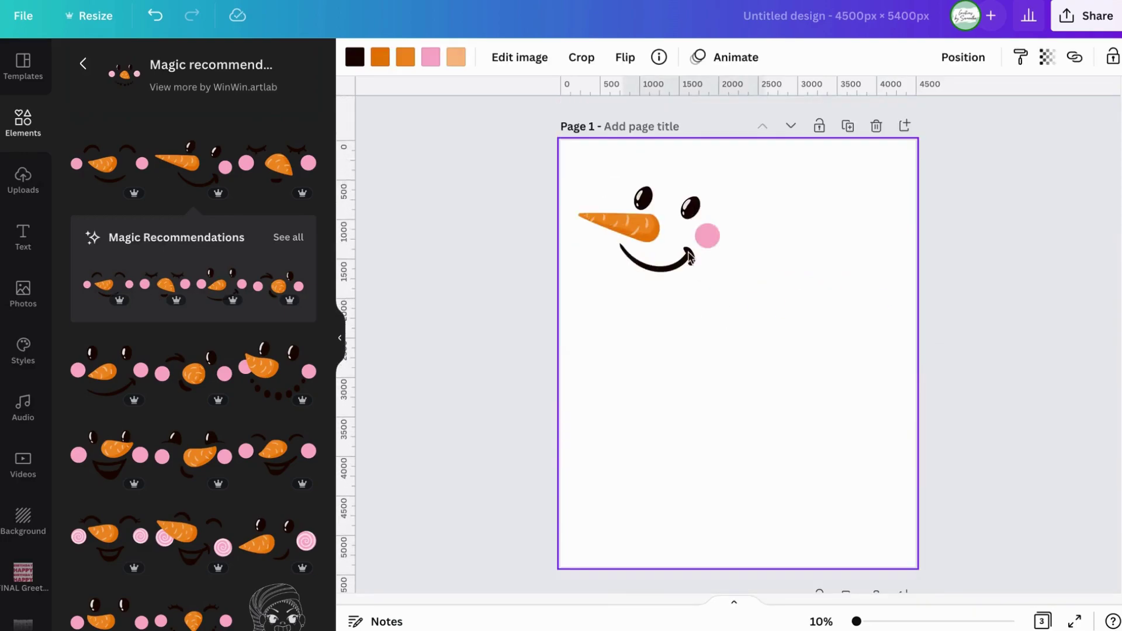
left_click_drag(678, 310, 713, 346)
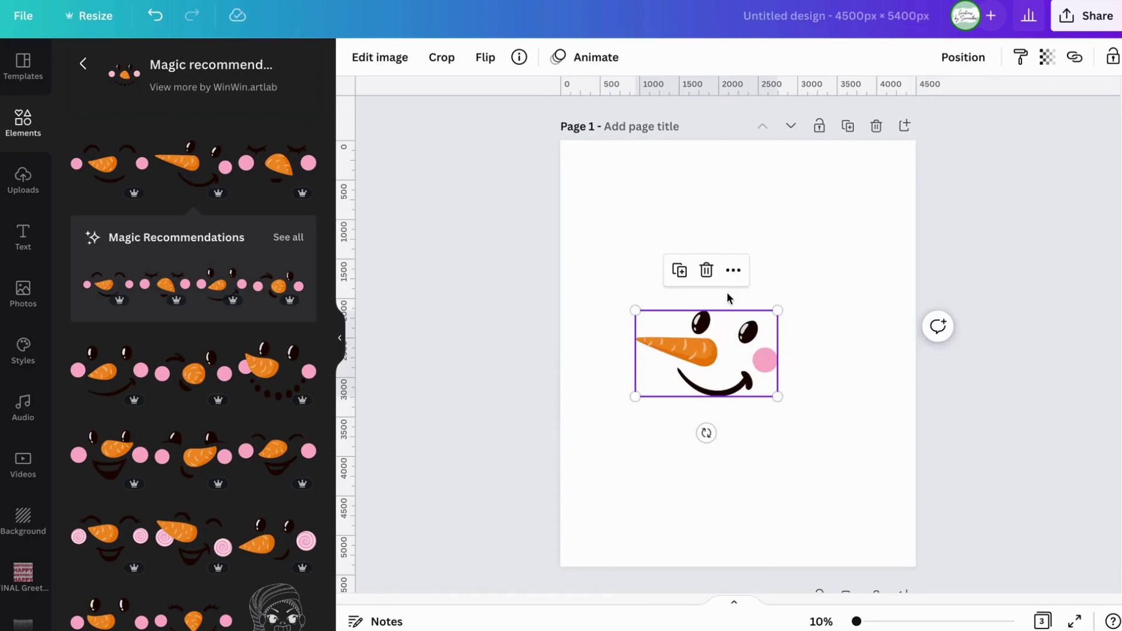
left_click(808, 275)
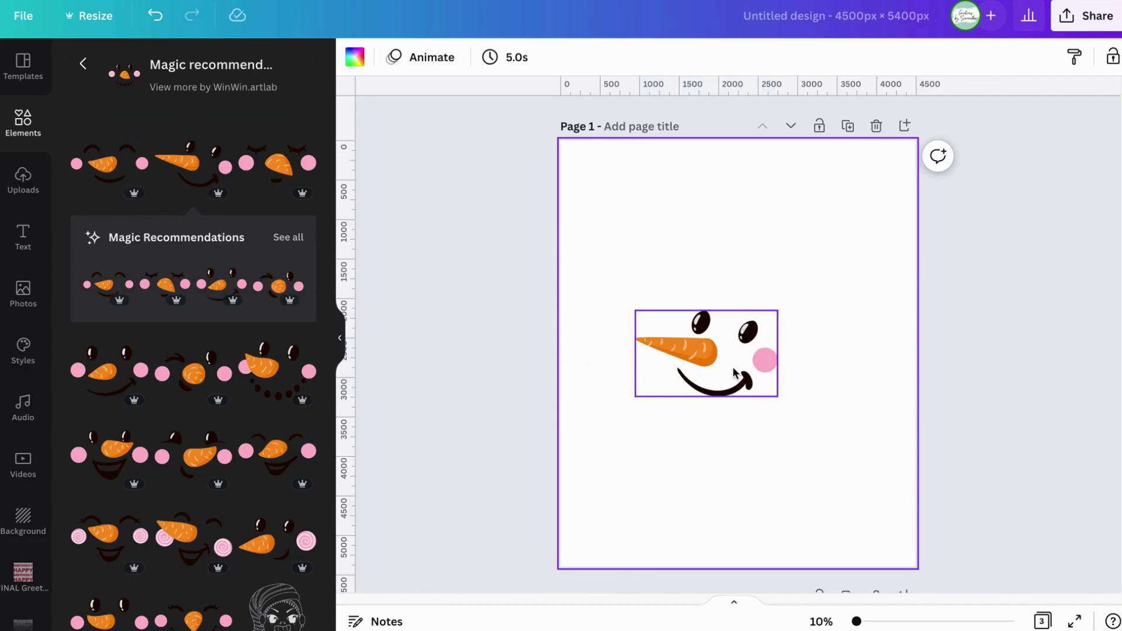
Leave the recommendations and search the graphics for "hat"
left_click(84, 68)
double_click(200, 69)
left_click(200, 69)
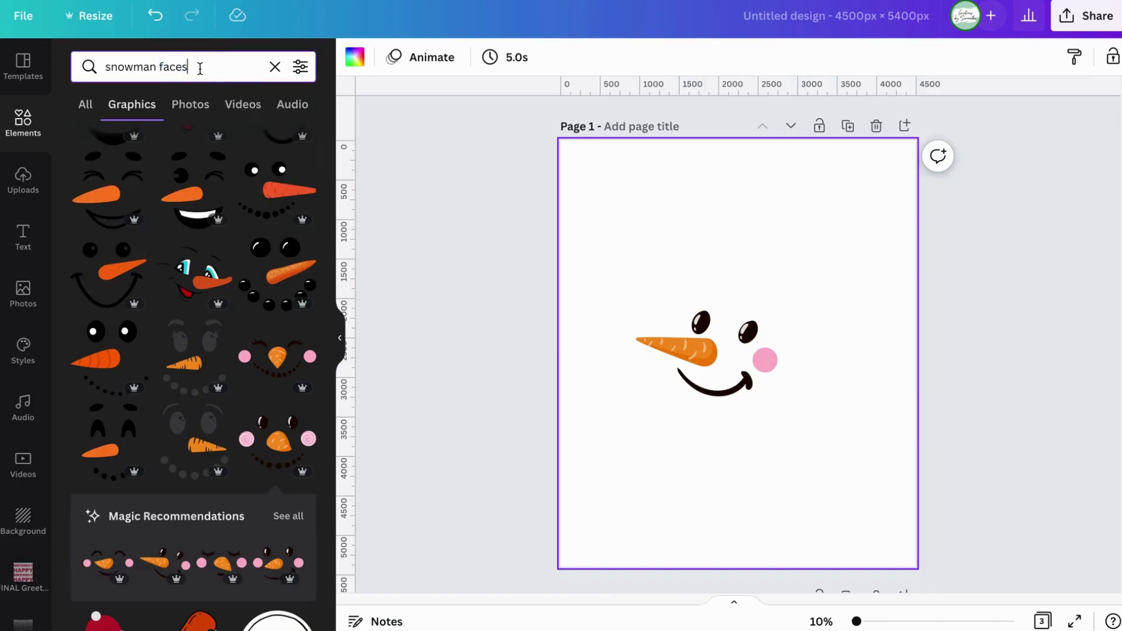
triple_click(209, 65)
type("hat")
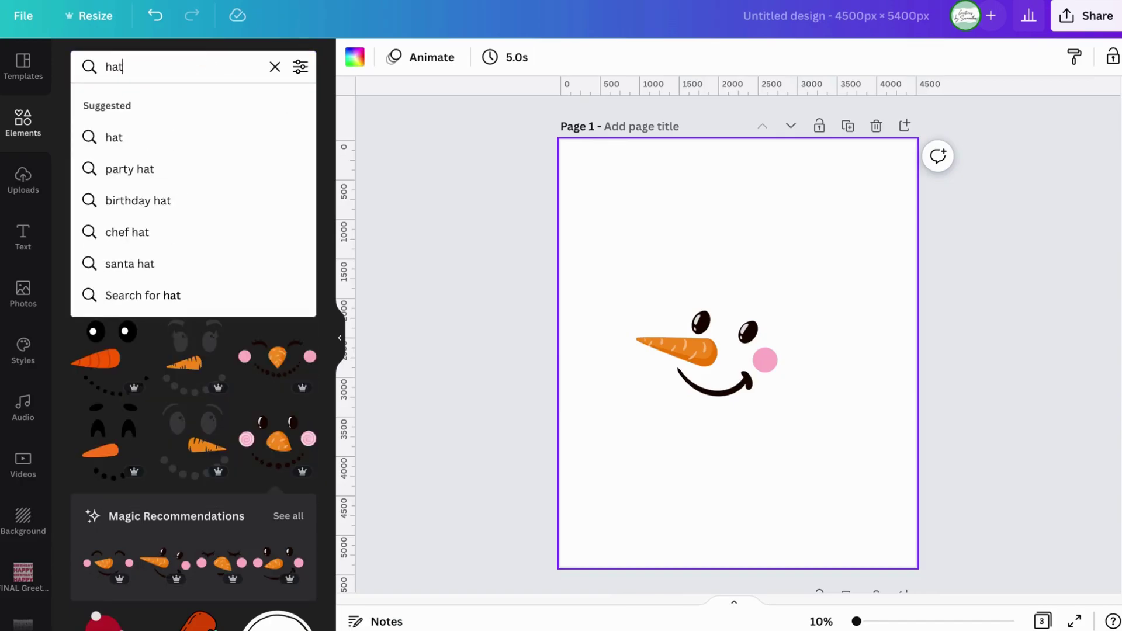
key("Return")
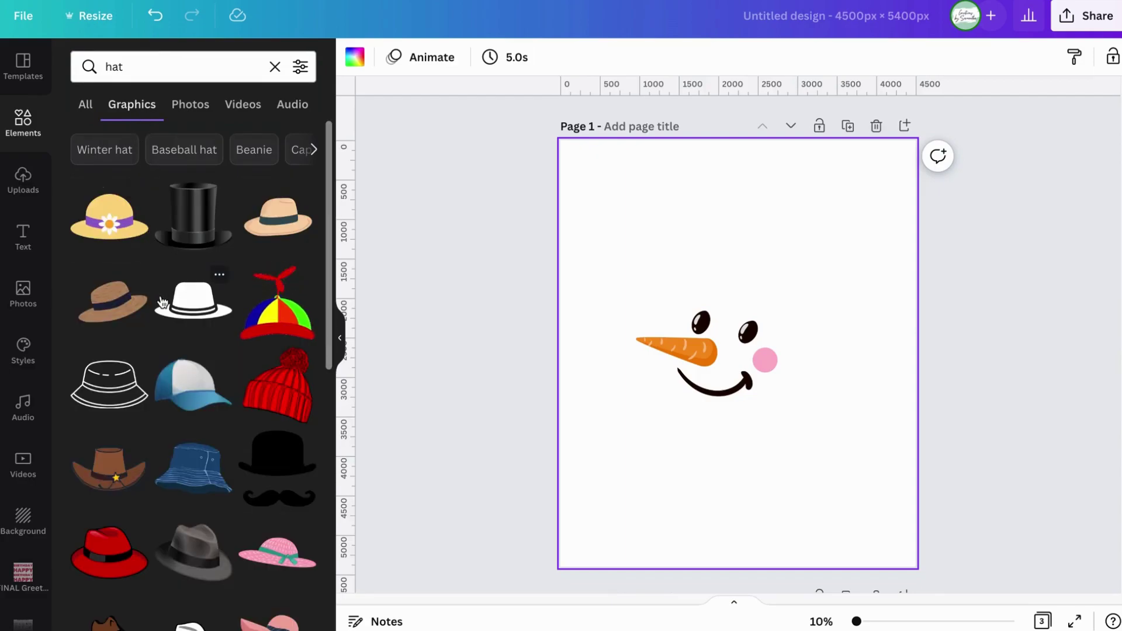
scroll(162, 303, "down", 3)
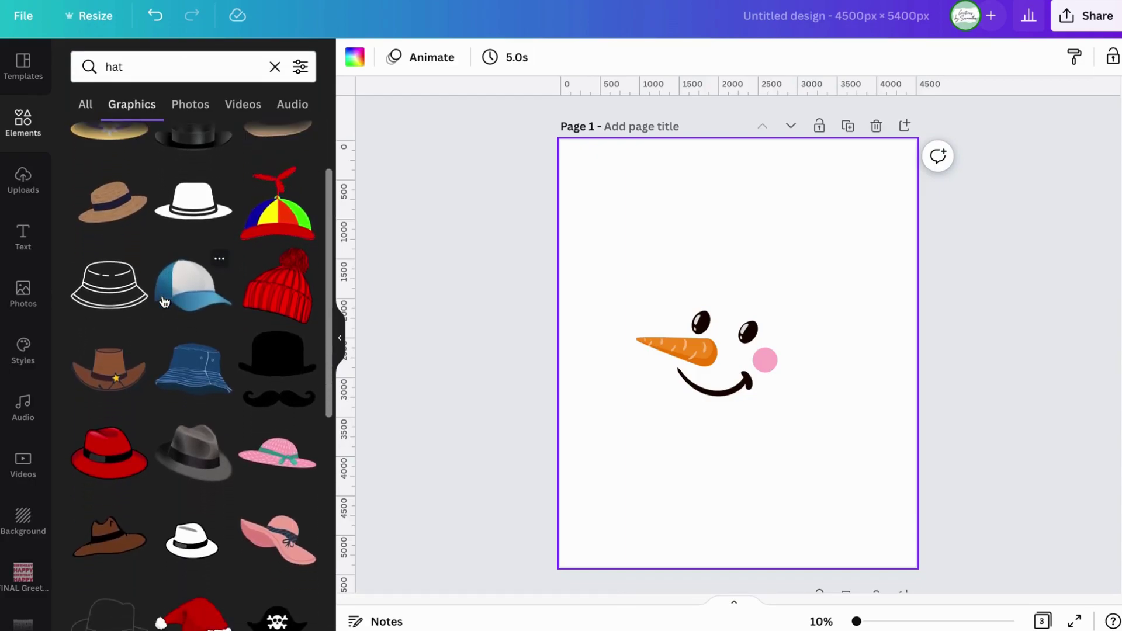
Add the red and yellow sombrero to page 1, tilt it clockwise and place it above the long-nosed face
scroll(165, 307, "down", 1)
scroll(165, 306, "down", 3)
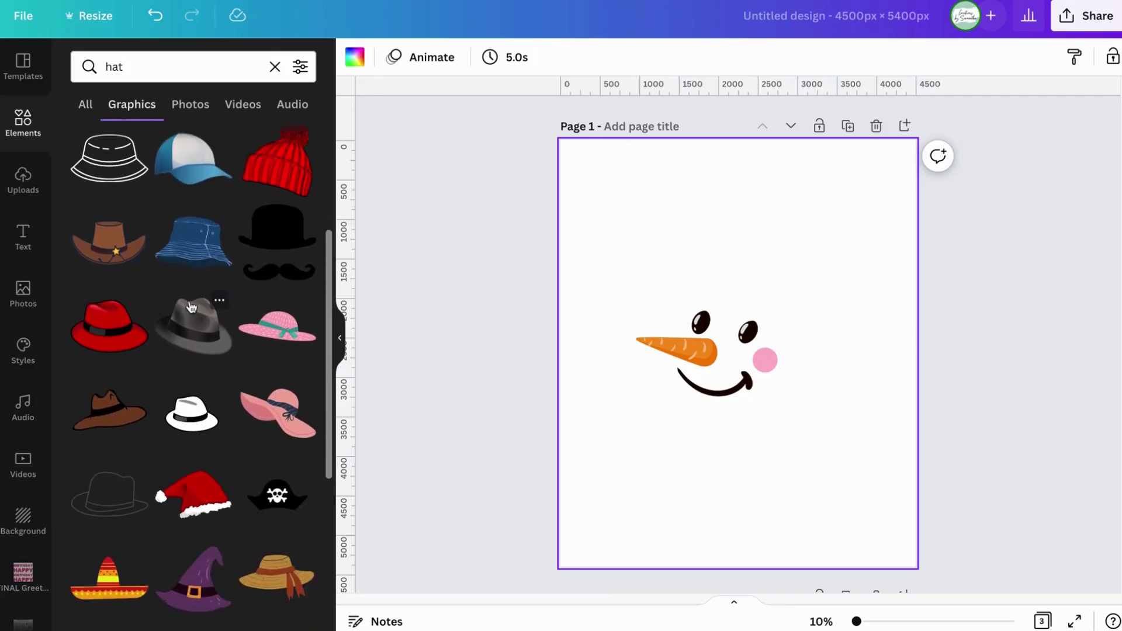
scroll(187, 301, "down", 8)
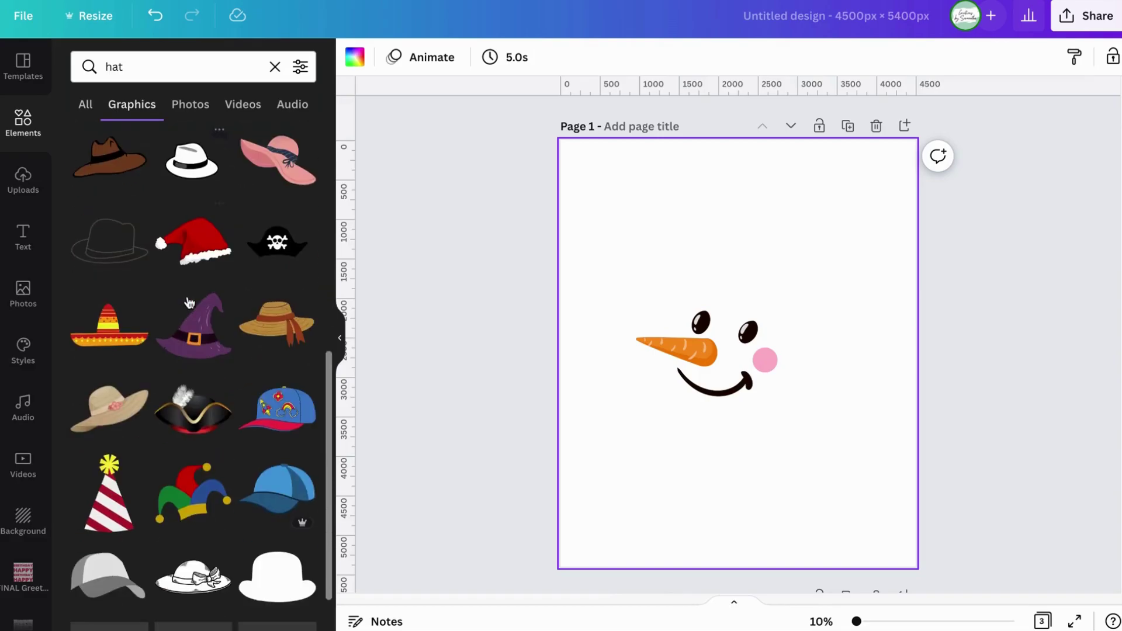
scroll(177, 303, "up", 4)
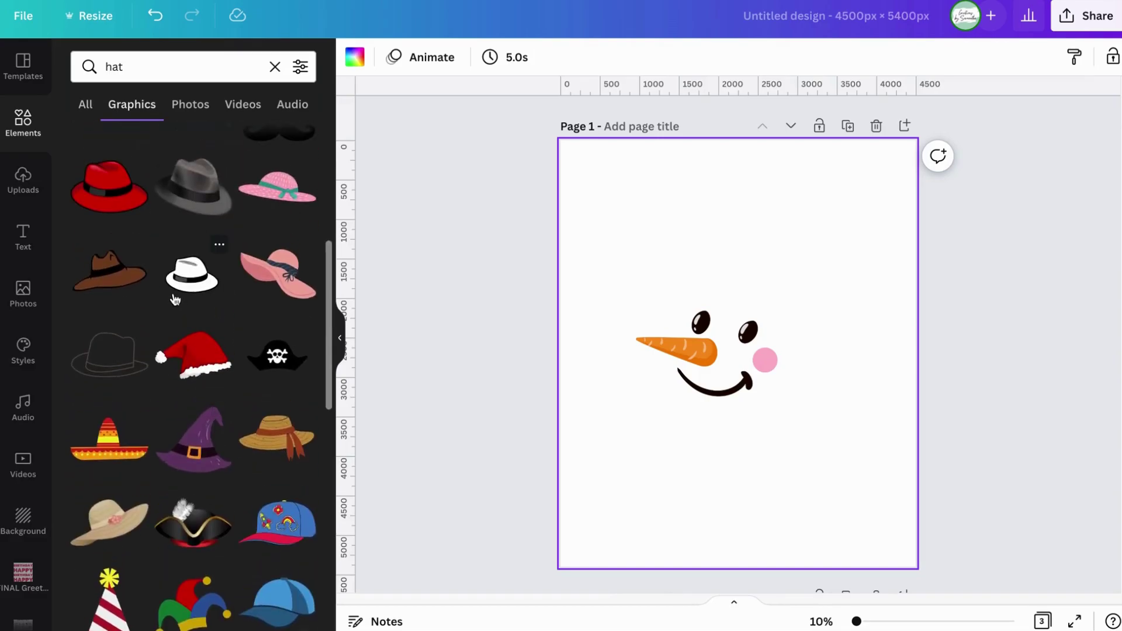
left_click(107, 448)
left_click_drag(735, 364, 763, 273)
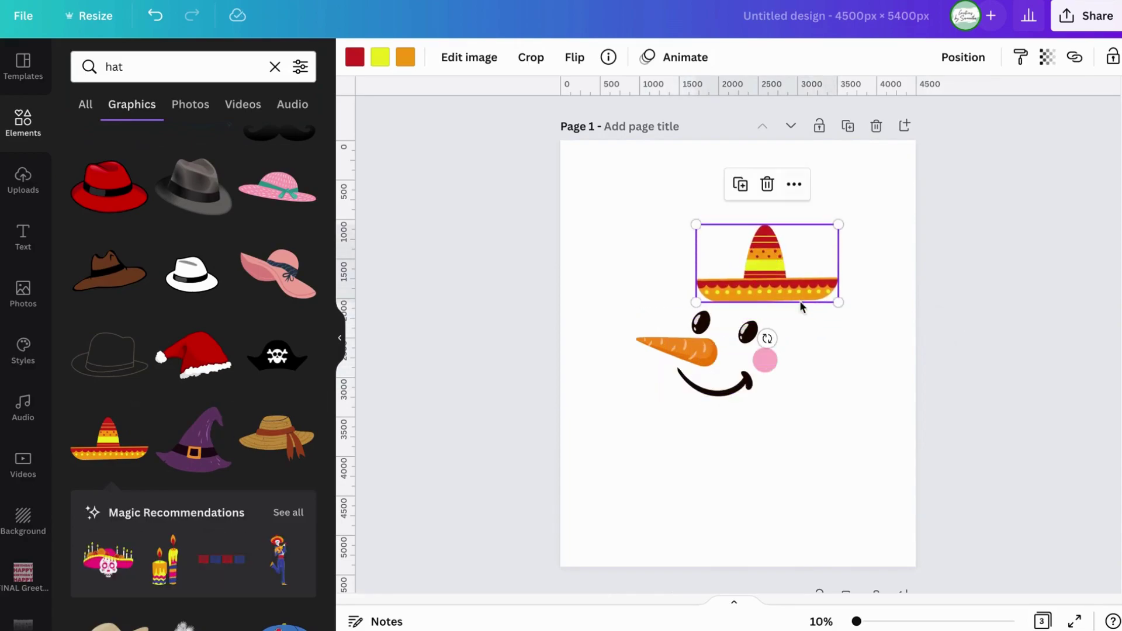
left_click_drag(767, 338, 729, 343)
mouse_move(687, 264)
left_mouse_down()
mouse_move(696, 277)
mouse_move(631, 271)
mouse_move(675, 274)
left_mouse_up()
left_click_drag(760, 291, 803, 294)
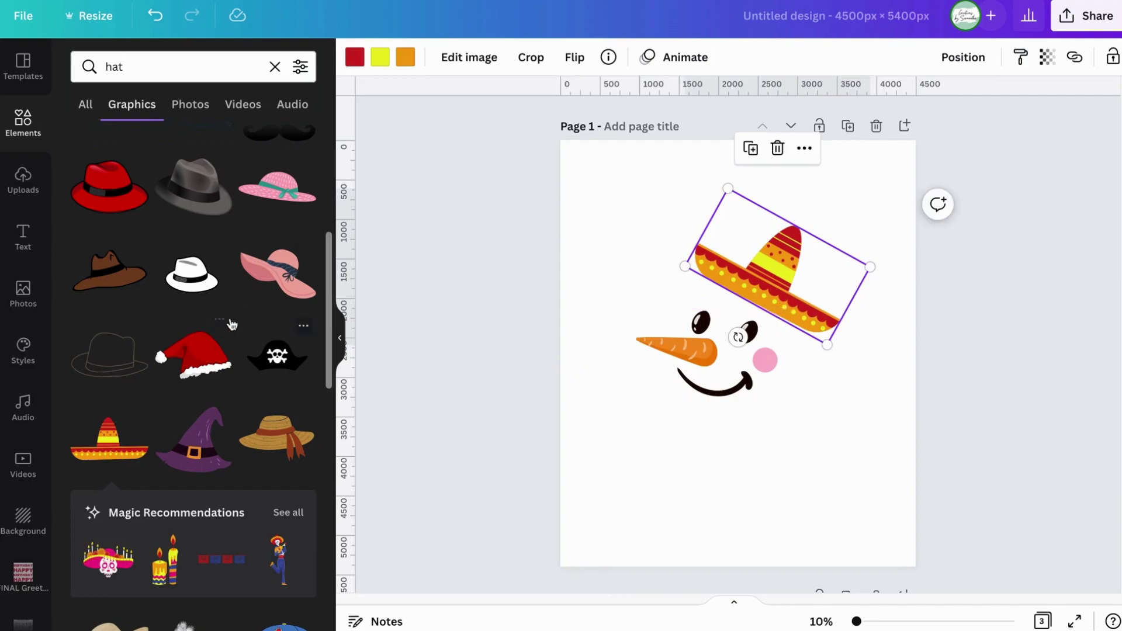
scroll(226, 326, "down", 3)
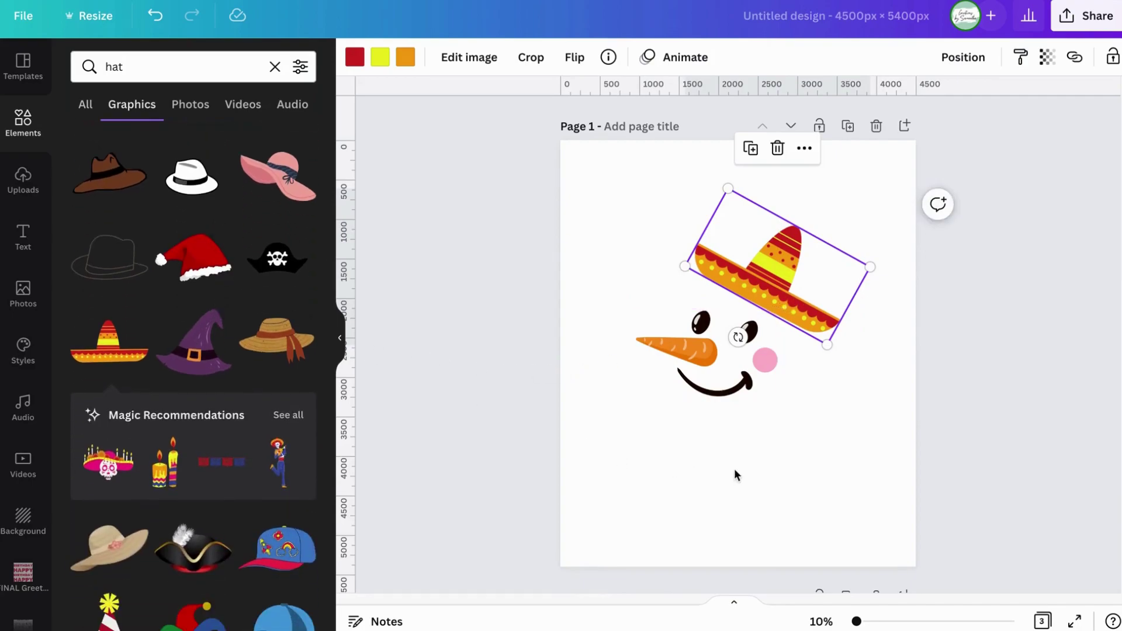
left_click(717, 465)
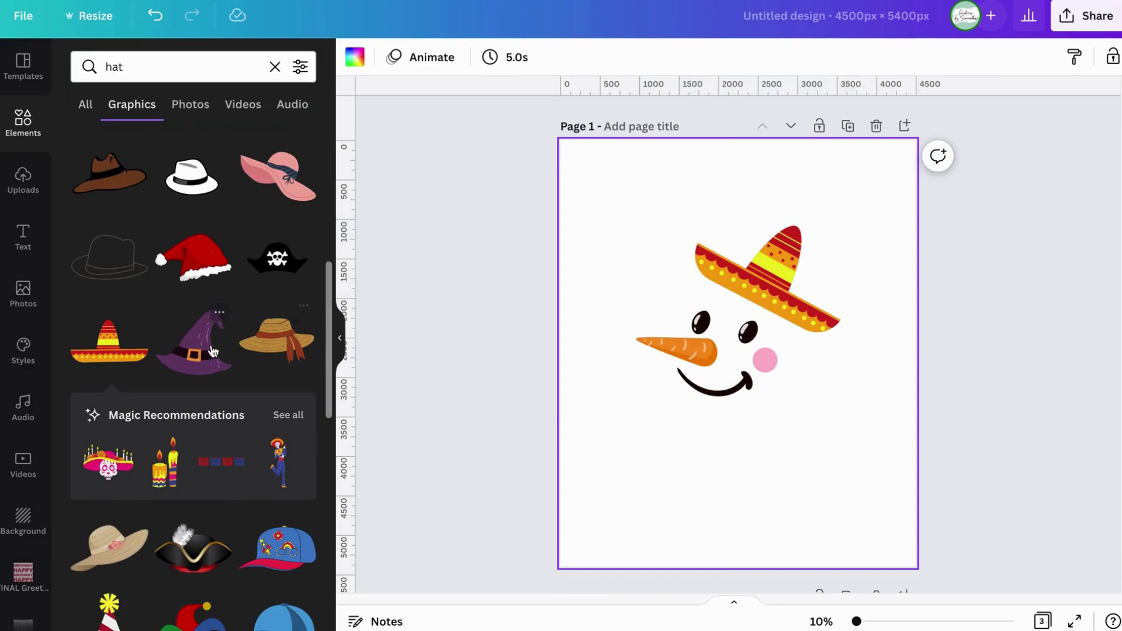
Search the graphics for "top hat" and add the black top hat with the red band to page 1
scroll(219, 332, "down", 2)
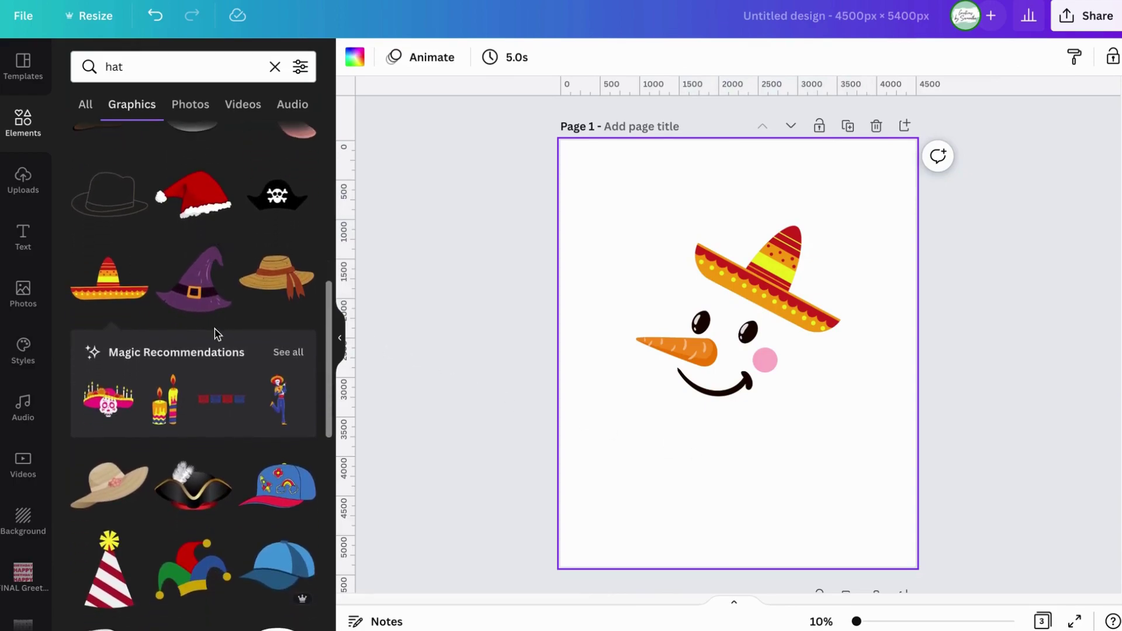
scroll(217, 333, "up", 2)
left_click(194, 64)
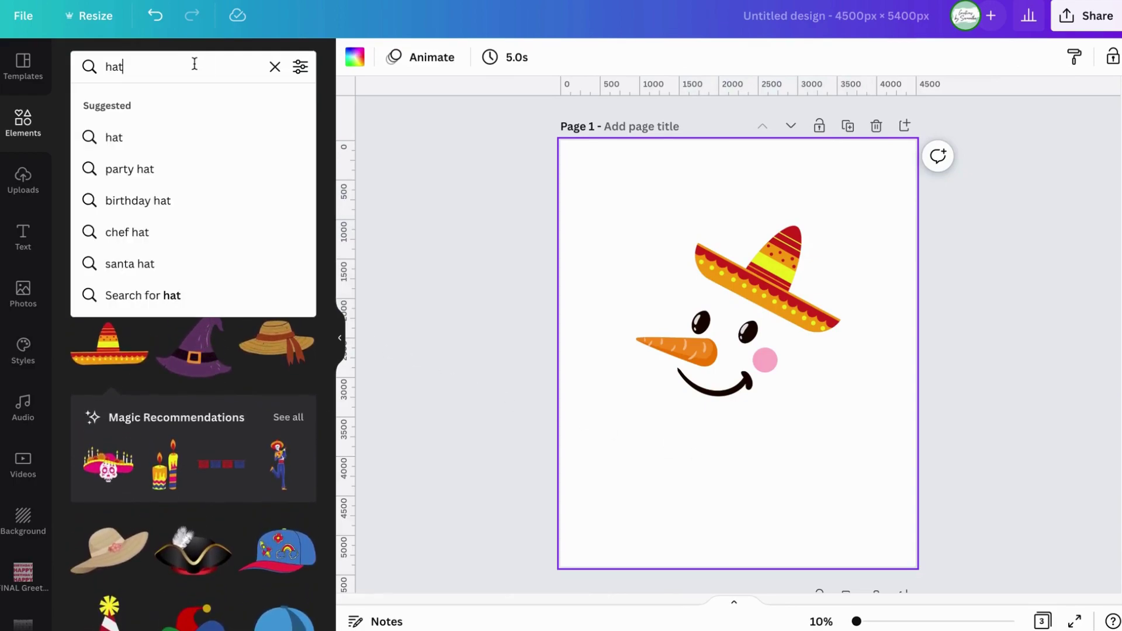
left_click(109, 65)
type("top")
key("Return")
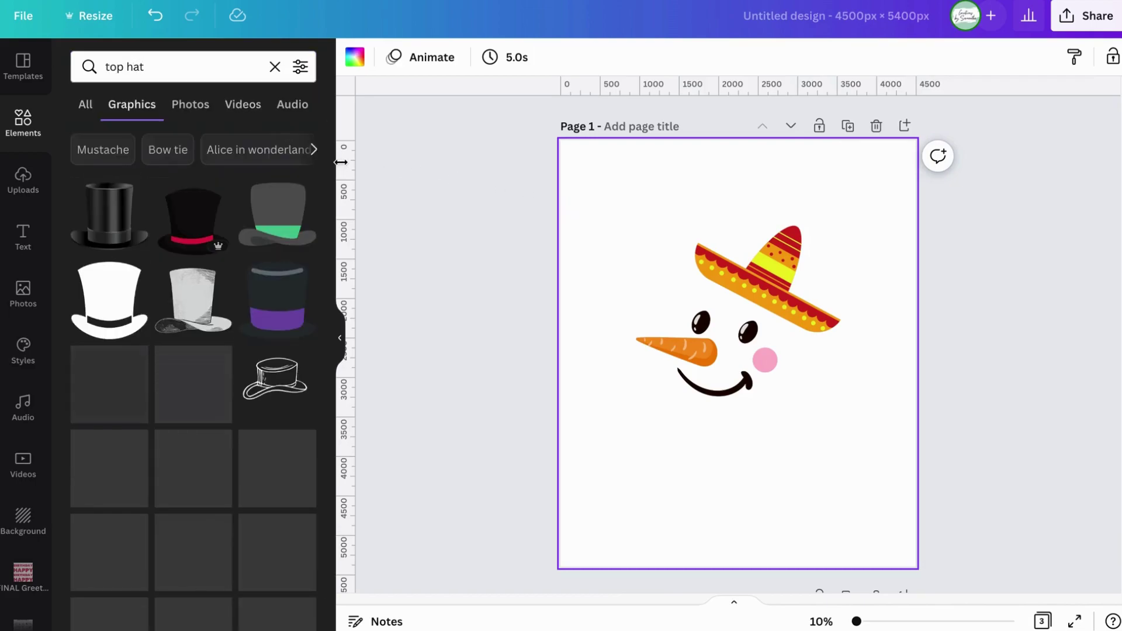
left_click(201, 211)
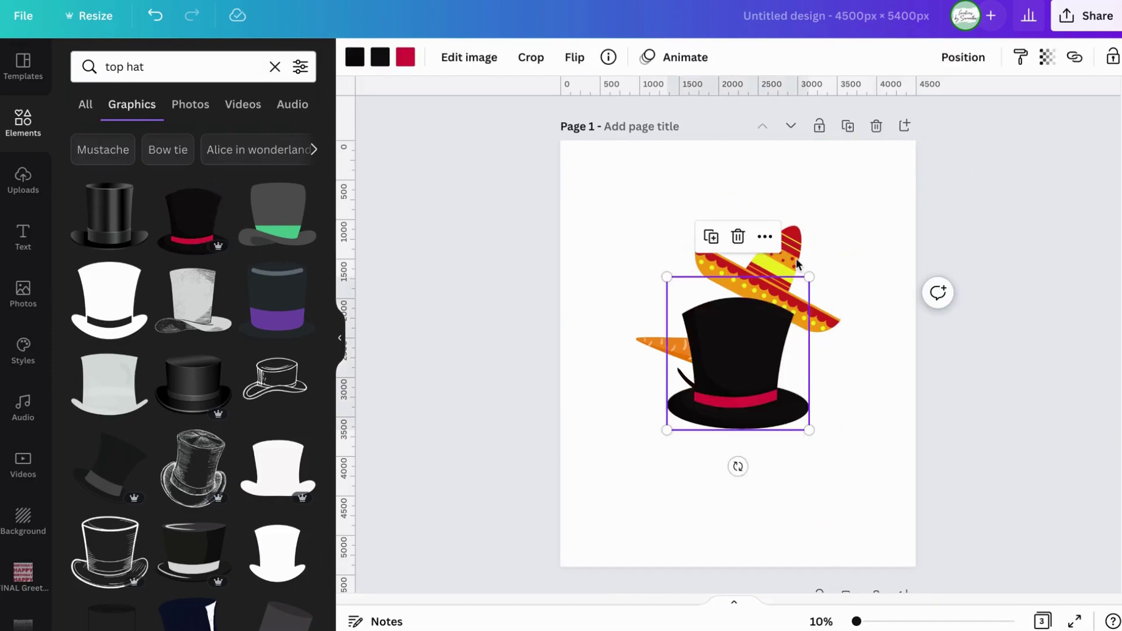
Place the top hat above the long-nosed face and delete the sombrero from page 1
left_click_drag(793, 242, 822, 502)
left_click_drag(744, 328, 764, 213)
left_click(794, 532)
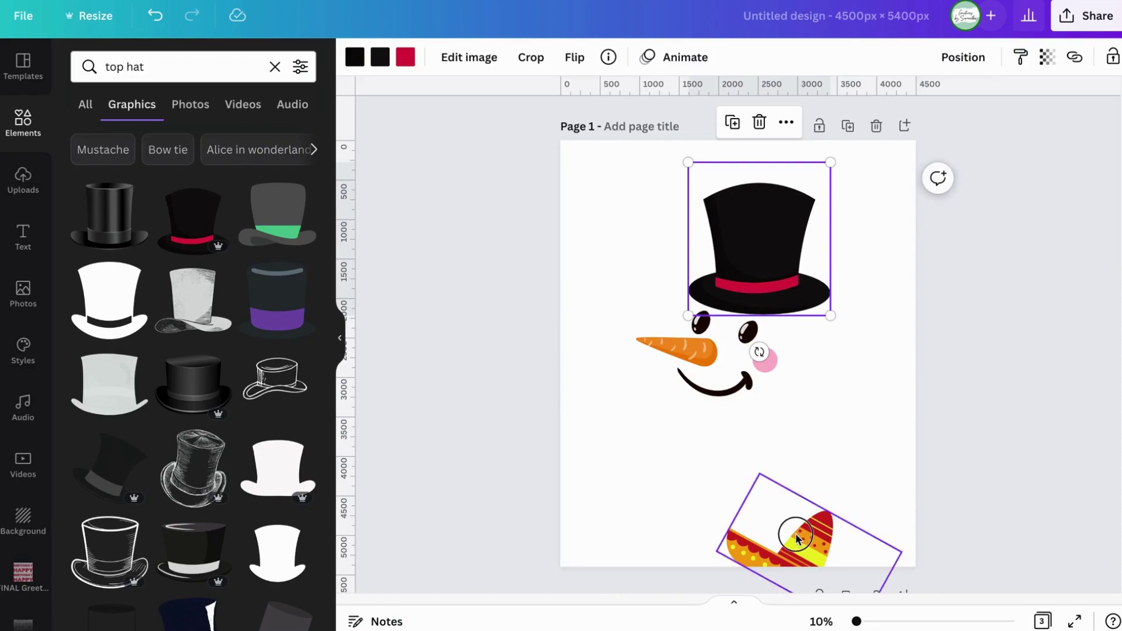
key("Delete")
Tilt the top hat slightly clockwise, reposition it just above the eyes and deselect it
left_click(769, 291)
left_click_drag(758, 351, 741, 365)
left_click_drag(734, 238, 768, 226)
left_click(744, 449)
left_click(782, 447)
left_click(822, 430)
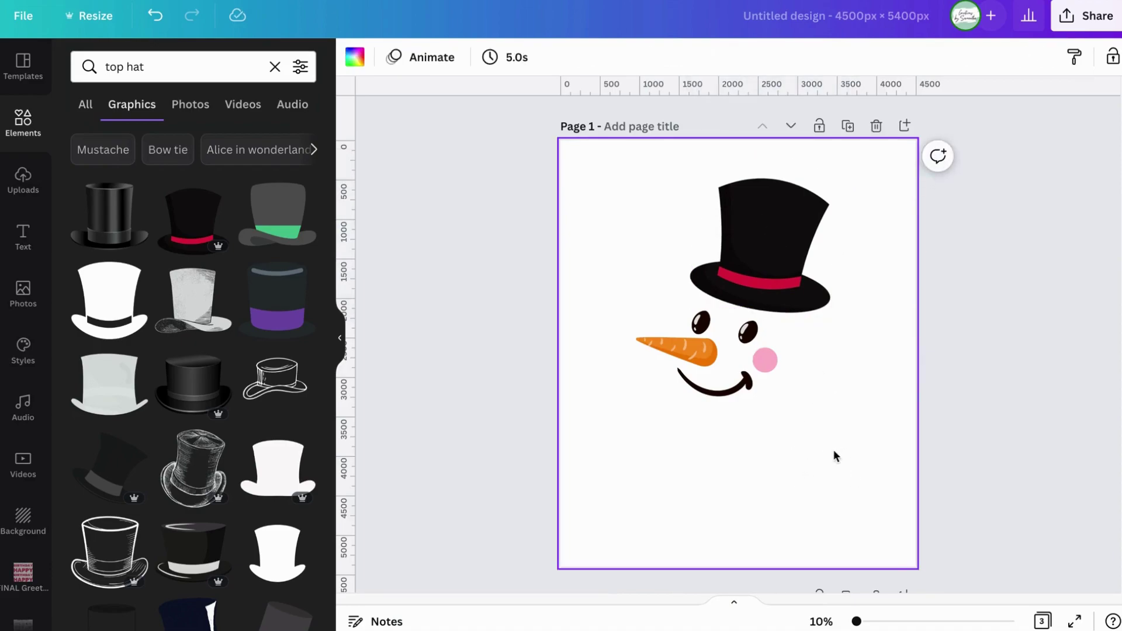
Group the top hat with the face and enlarge the group to about 4284 × 4952 px, nearly filling page 1
left_click_drag(843, 471, 601, 143)
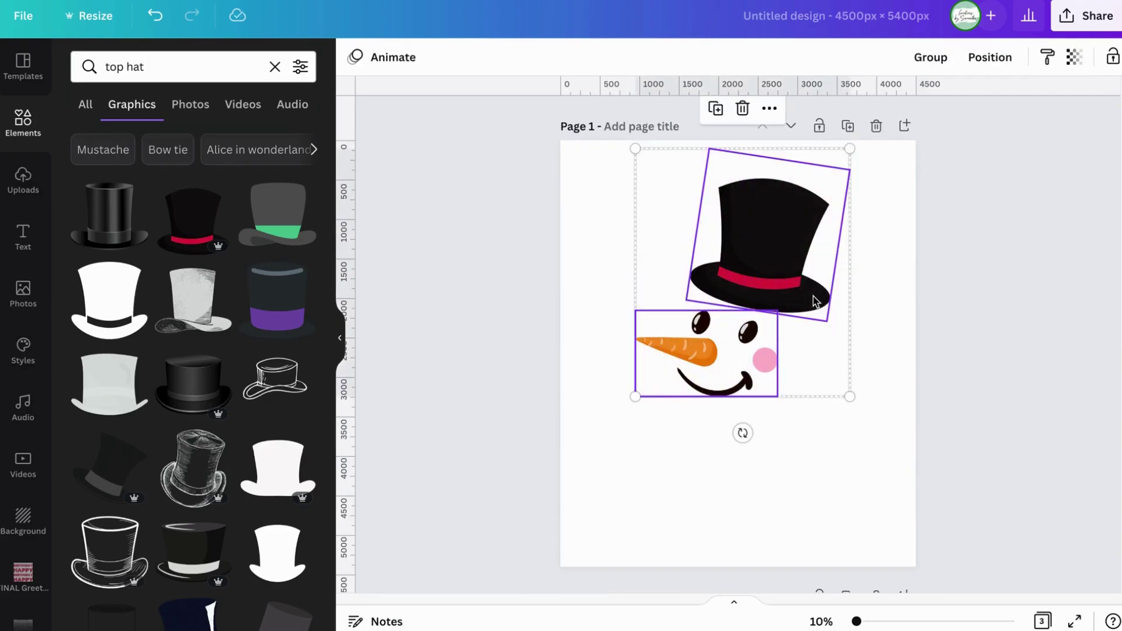
key("super+g")
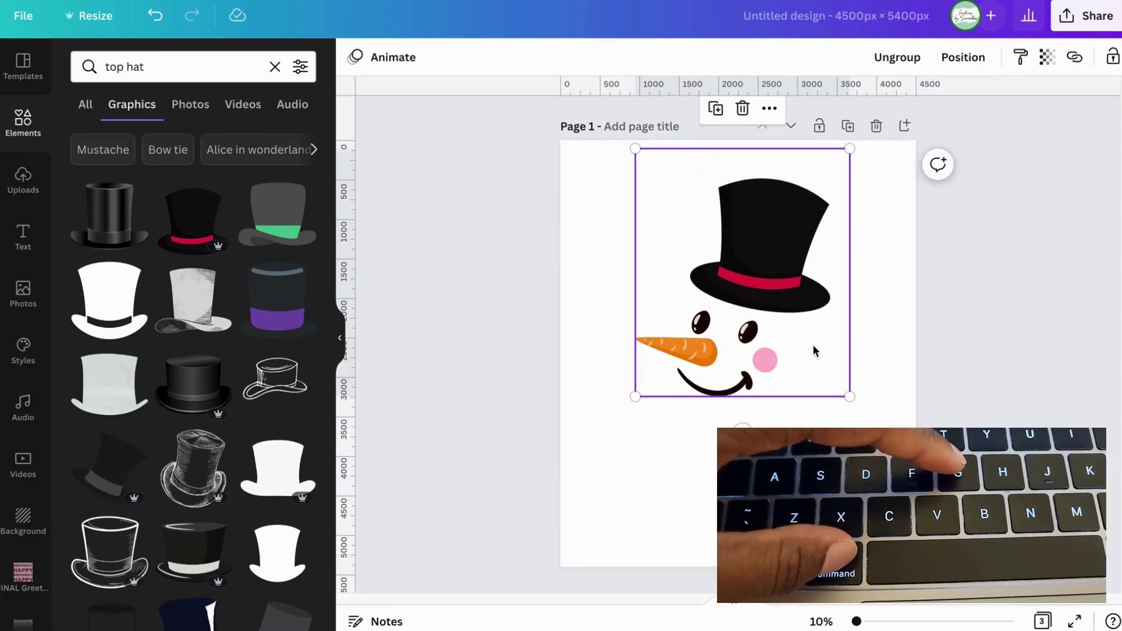
left_click_drag(850, 397, 916, 474)
left_click_drag(635, 470, 567, 528)
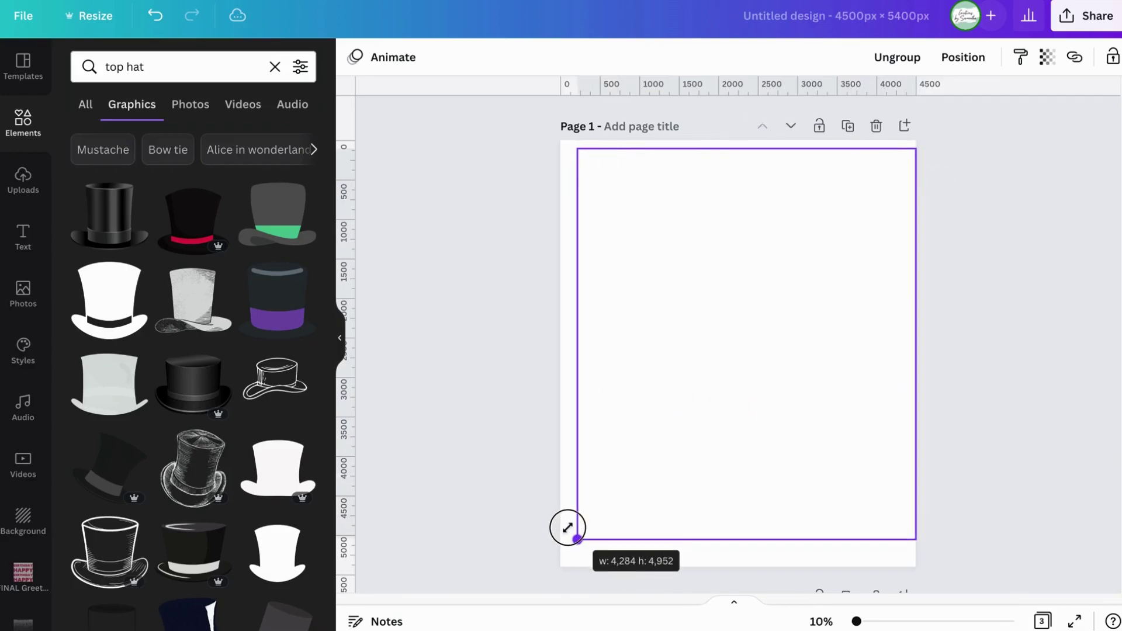
left_click(803, 388)
left_click_drag(801, 386, 802, 396)
left_click(999, 379)
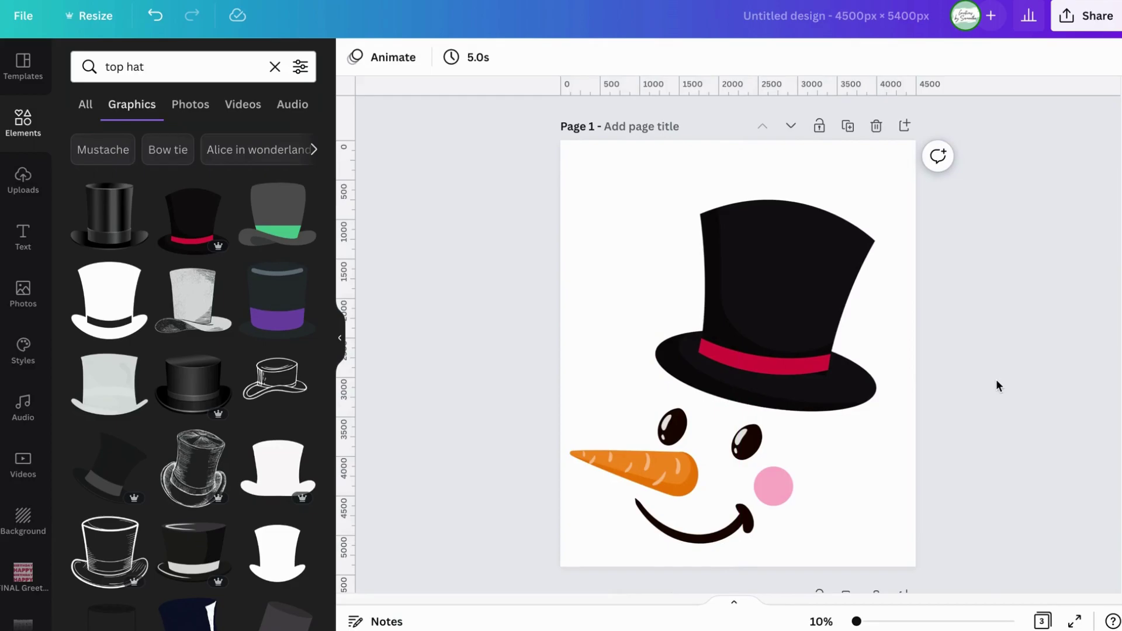
Move the grouped hat and face slightly upward on page 1 and deselect the group
left_click(816, 377)
left_click(938, 499)
left_click_drag(976, 509, 687, 342)
left_click(741, 377)
left_click_drag(741, 377, 740, 358)
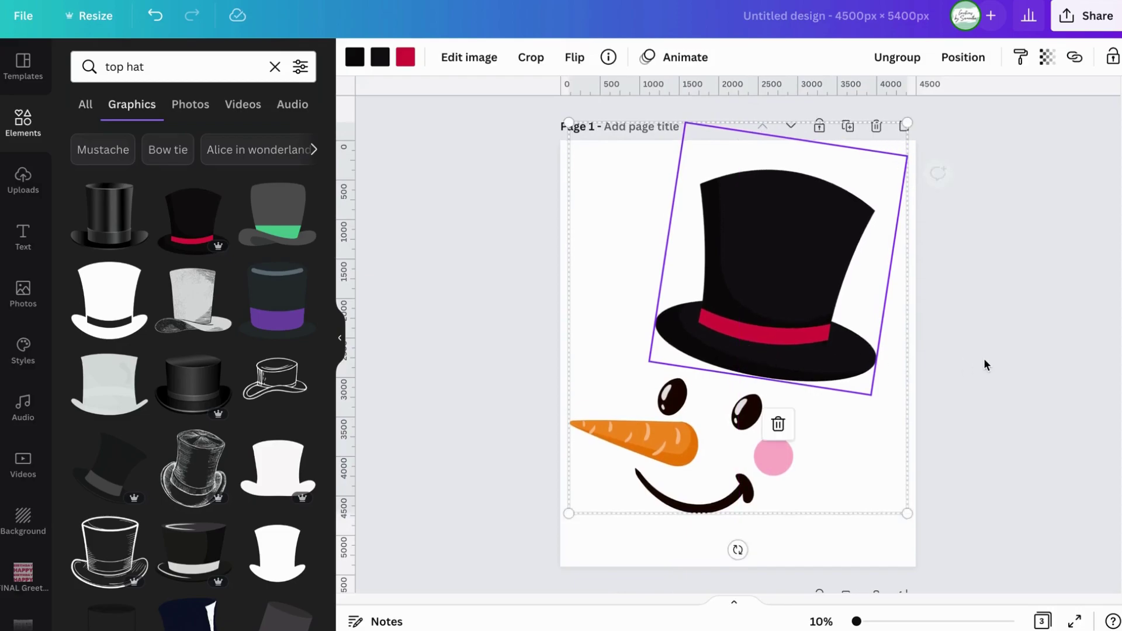
left_click(995, 365)
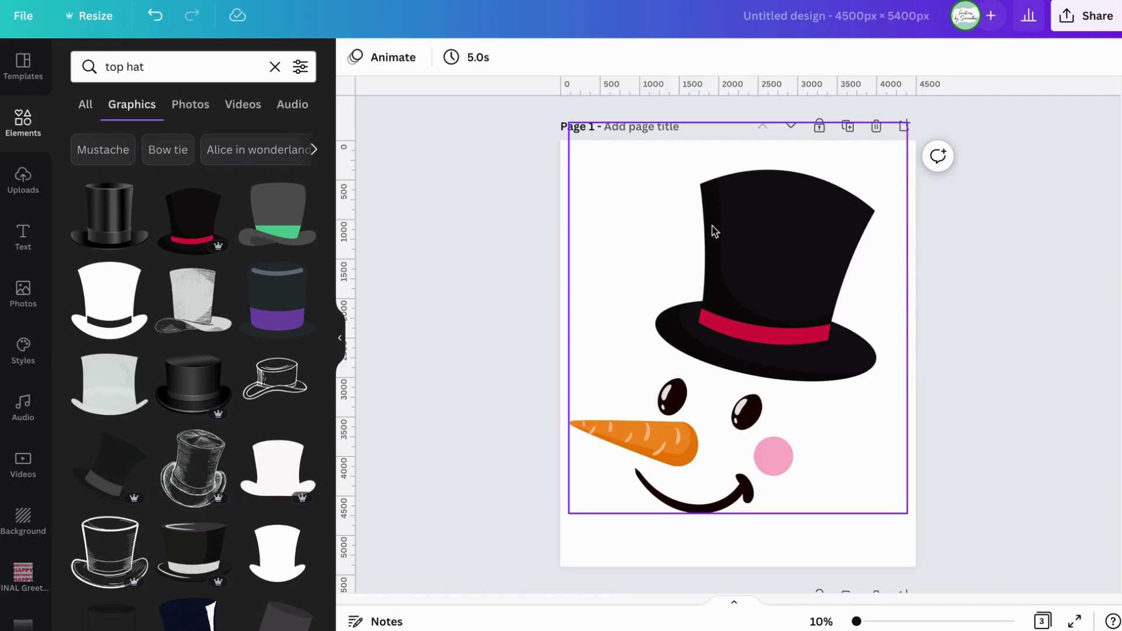
Move the laughing face on page 2 from the lower corner to near the middle of the page
scroll(849, 384, "down", 6)
scroll(867, 369, "down", 4)
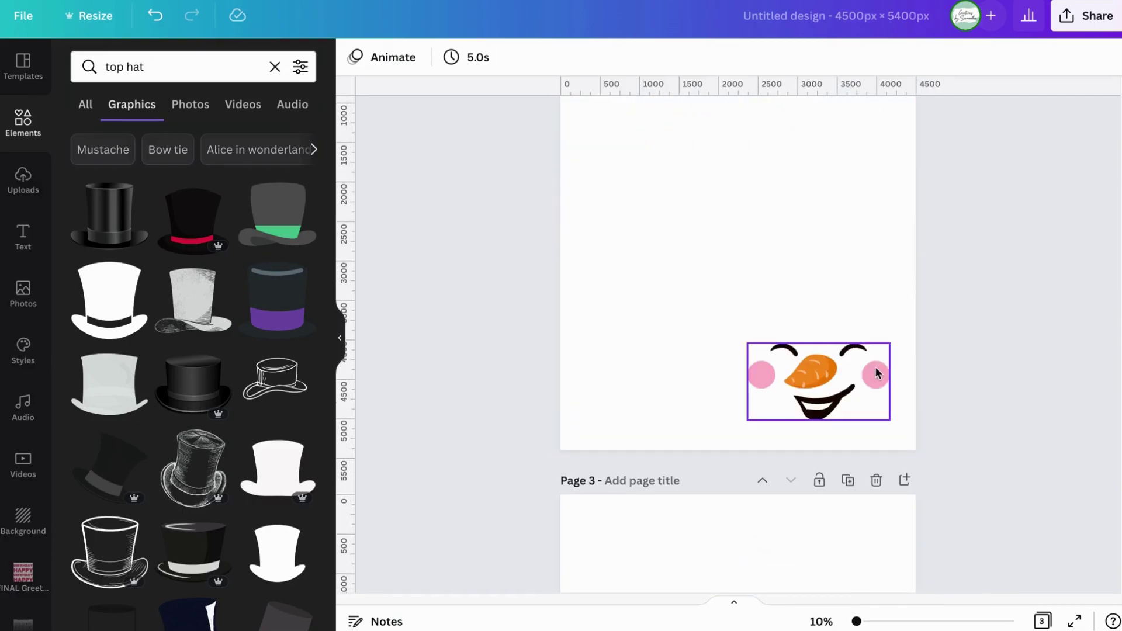
left_click_drag(811, 370, 735, 285)
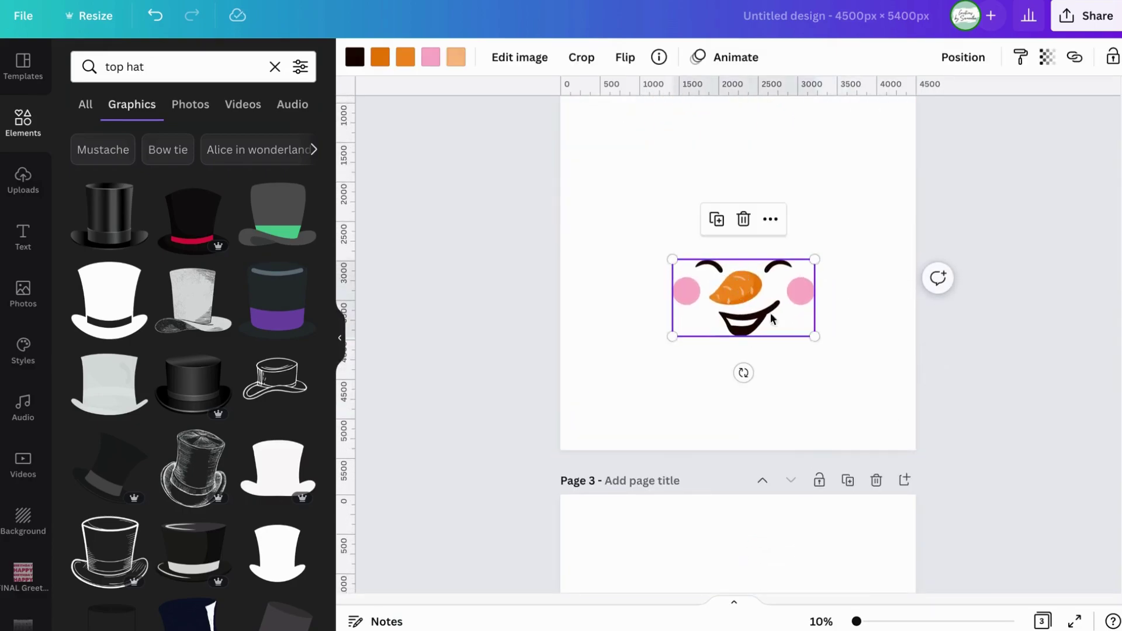
scroll(790, 317, "up", 2)
left_click_drag(725, 409, 710, 370)
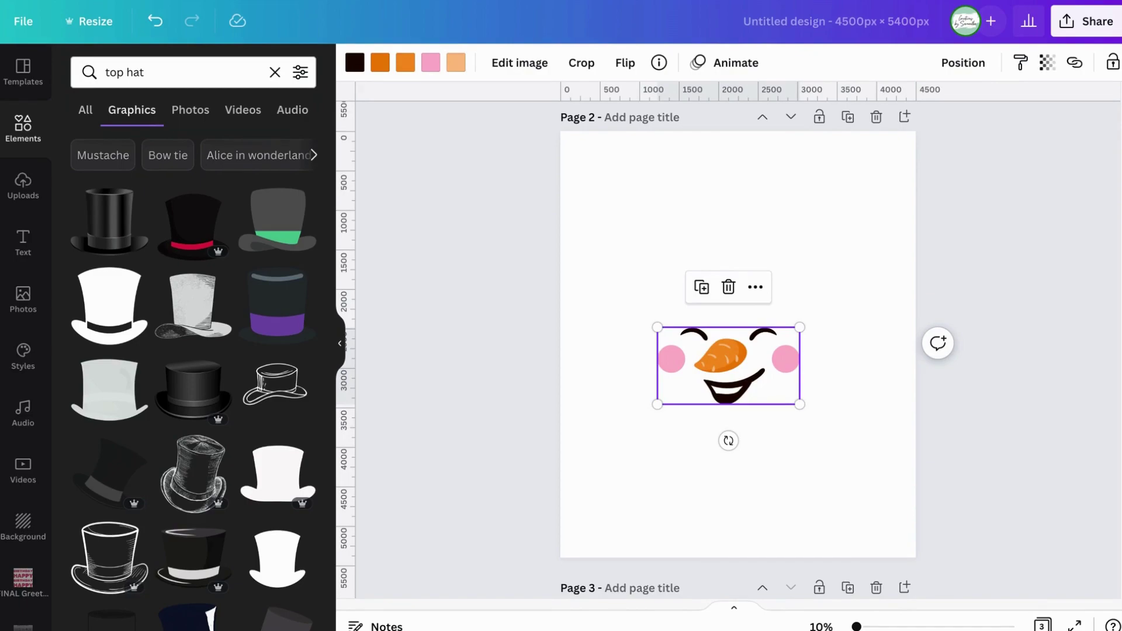
scroll(383, 89, "down", 1)
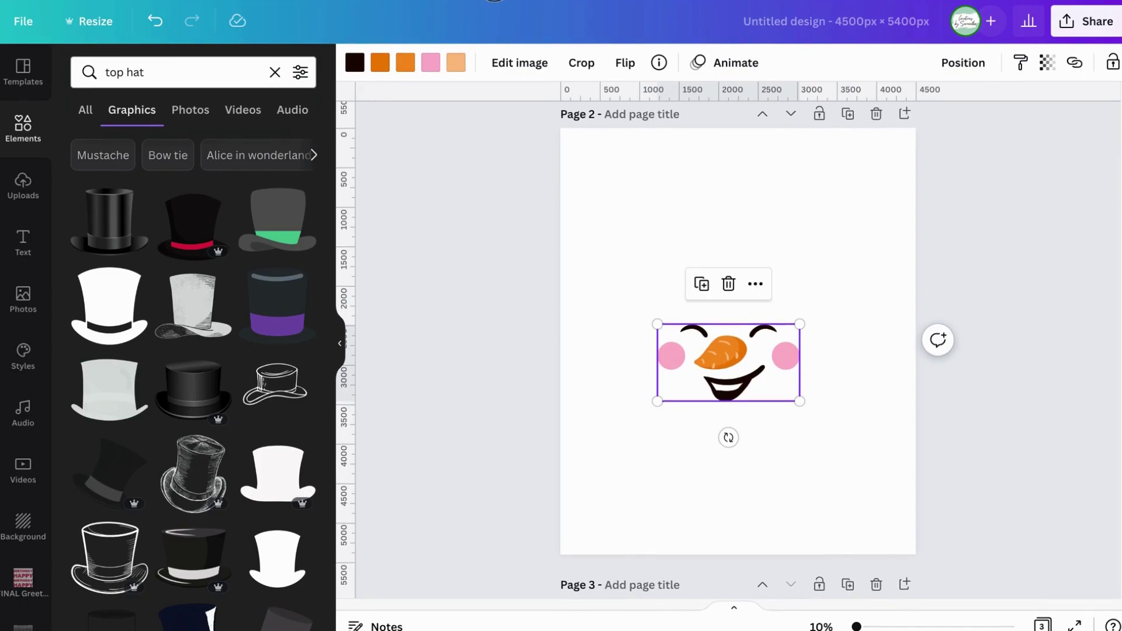
Search the graphics for "afro" and look through the results for a hairstyle that suits the laughing face
double_click(163, 65)
left_click(275, 66)
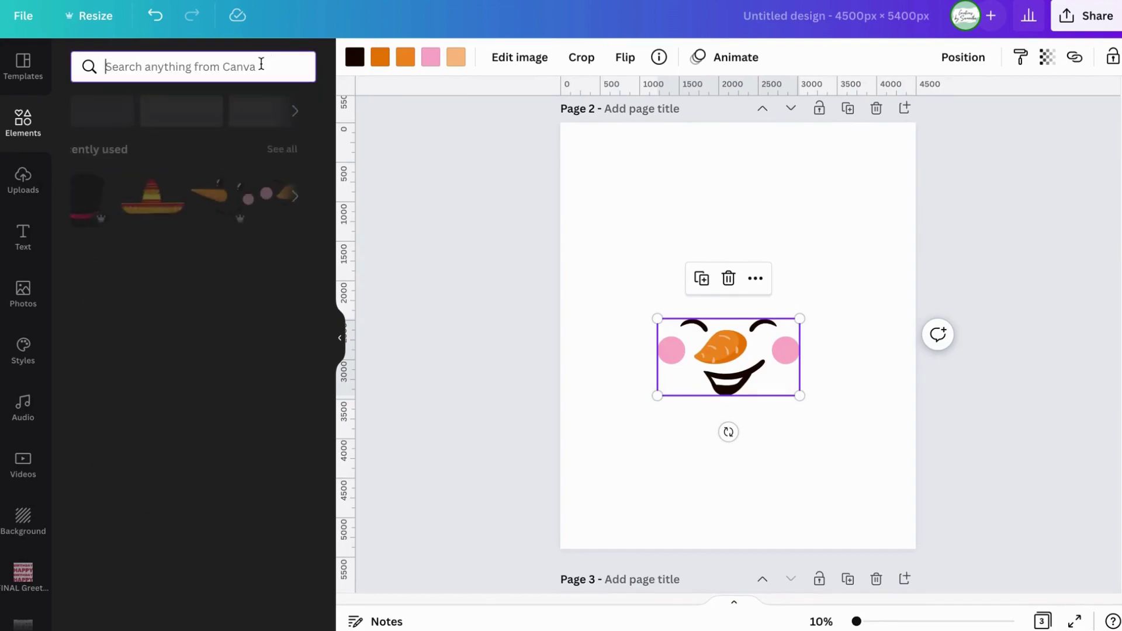
type("afro")
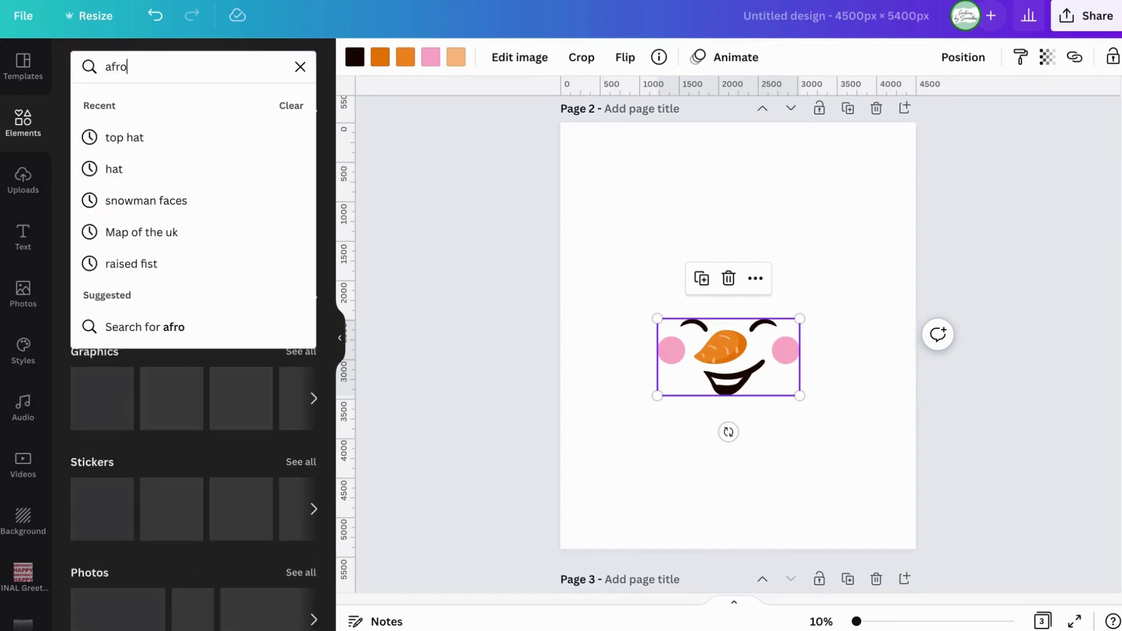
key("Return")
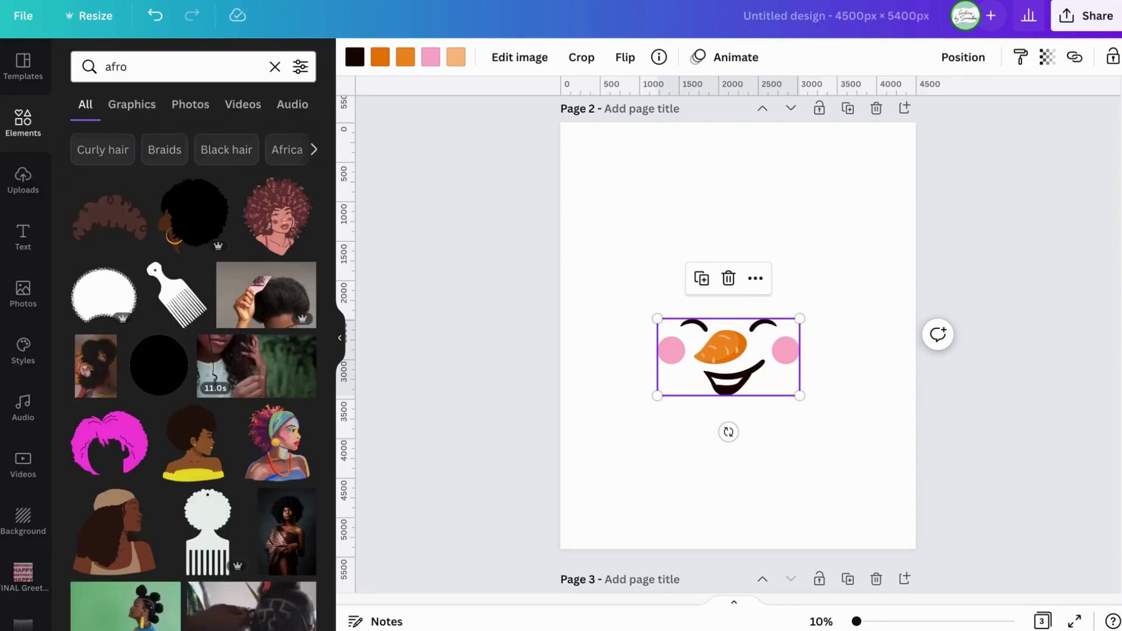
left_click(146, 105)
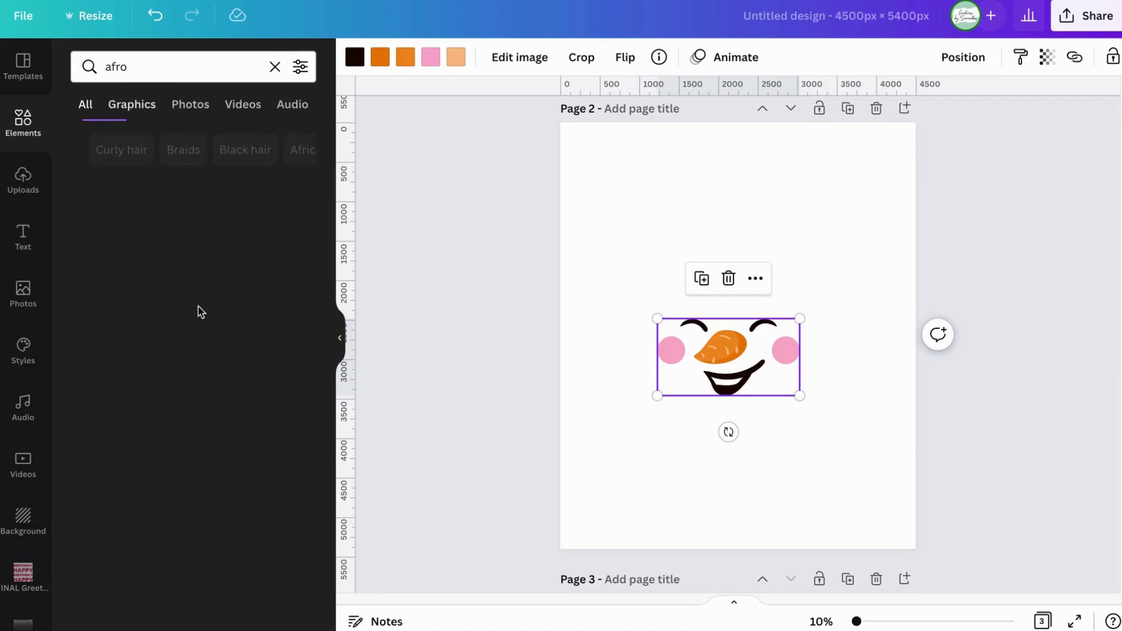
scroll(191, 338, "down", 4)
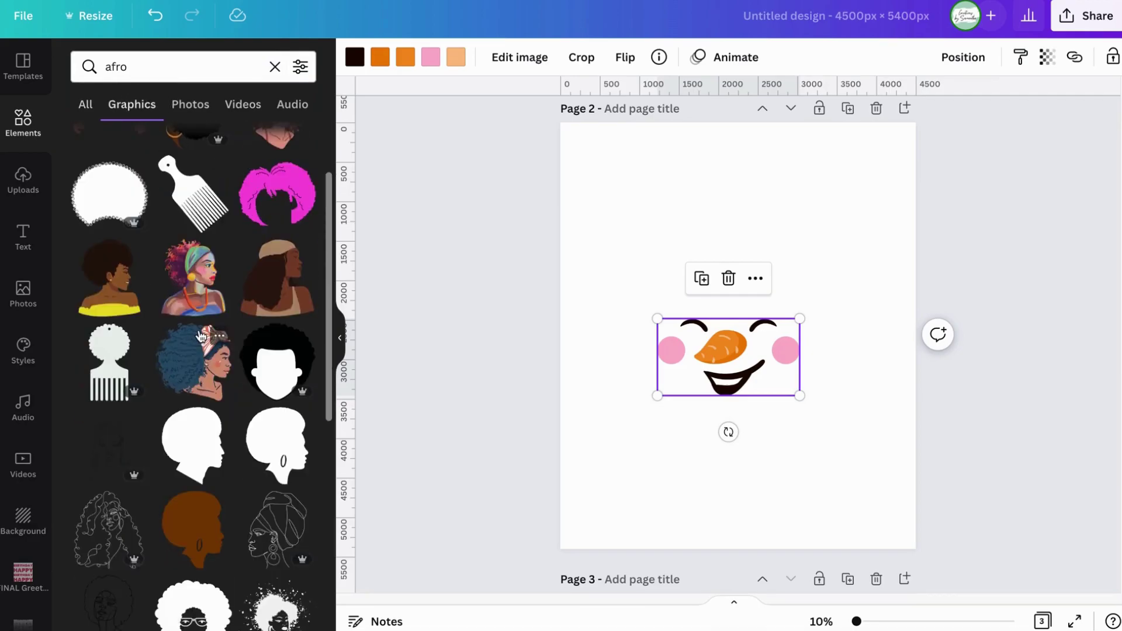
scroll(202, 334, "down", 5)
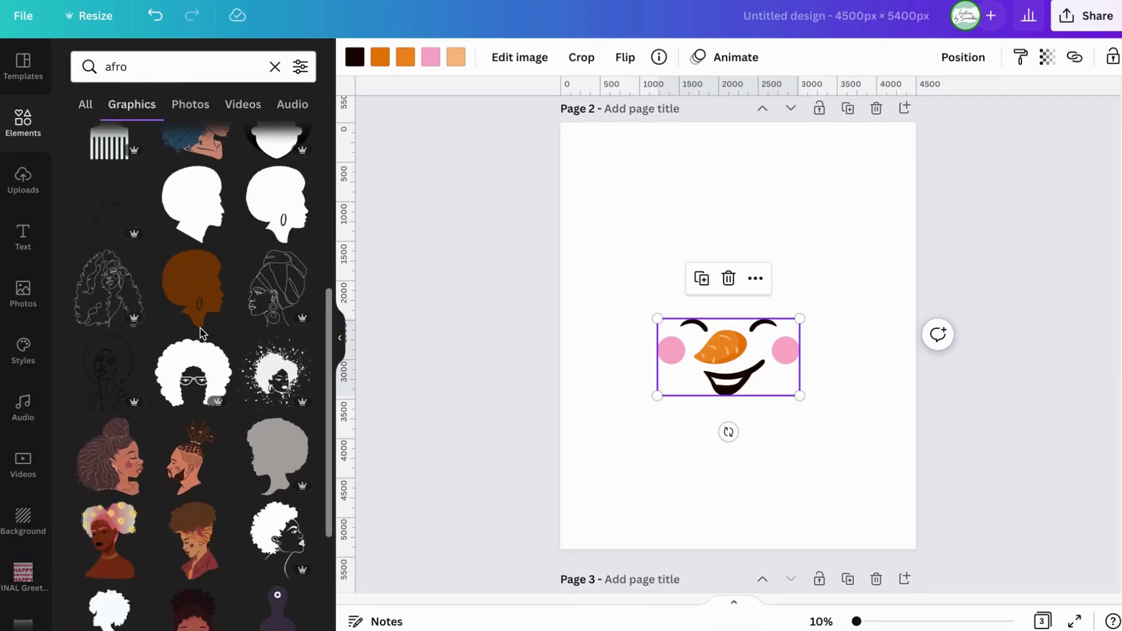
scroll(202, 335, "down", 6)
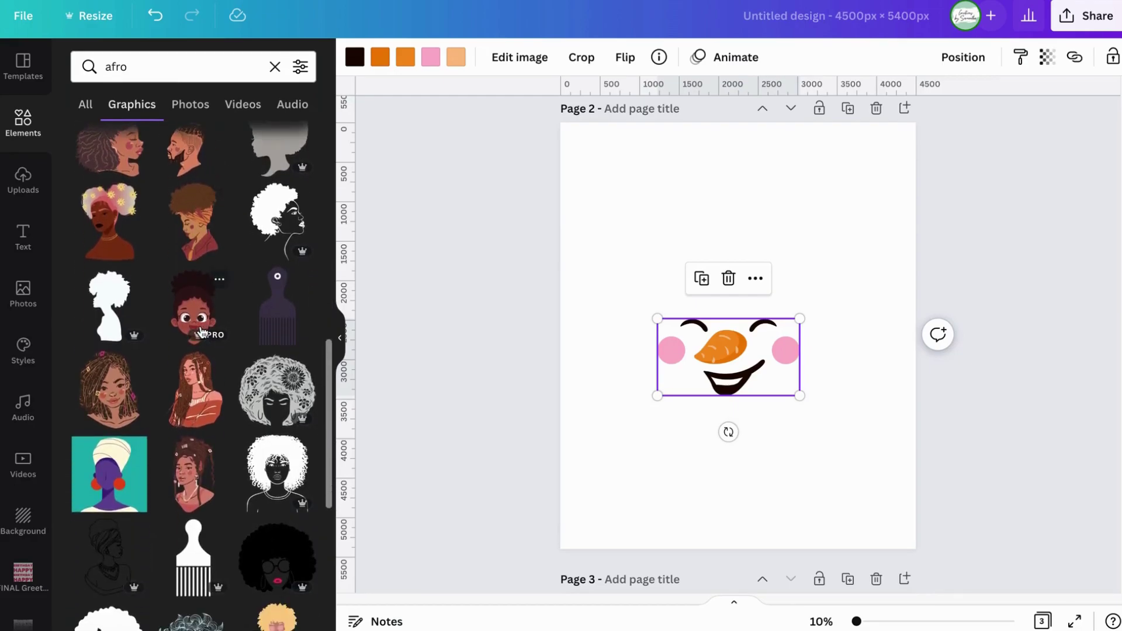
scroll(203, 329, "down", 2)
scroll(202, 333, "down", 3)
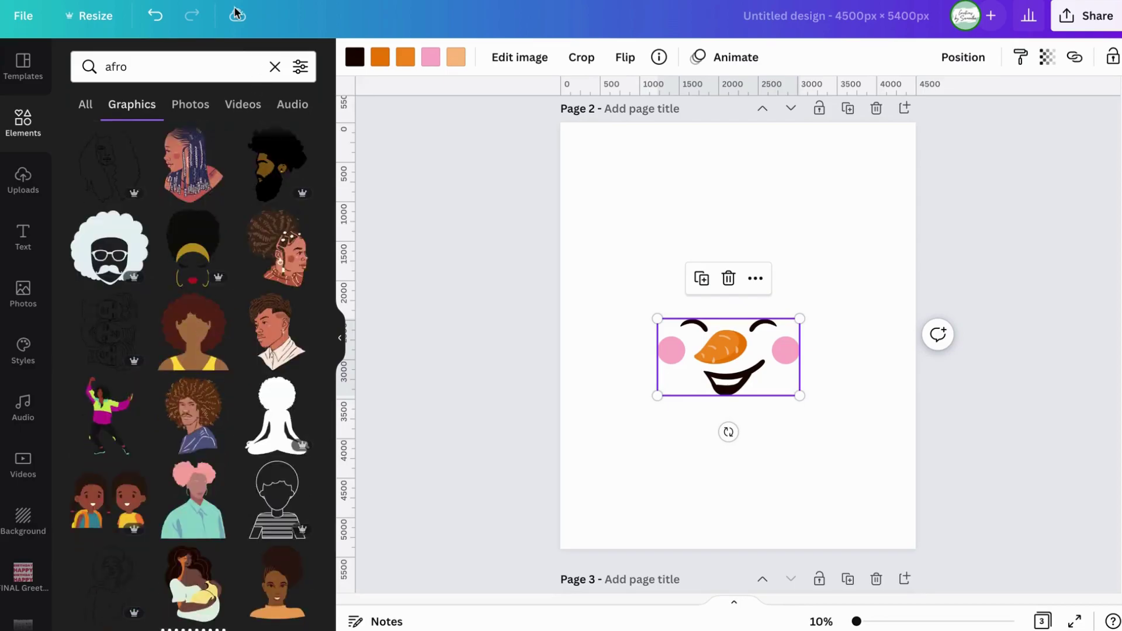
Refine the graphics search to "afro puffs" and look through the results
left_click(186, 74)
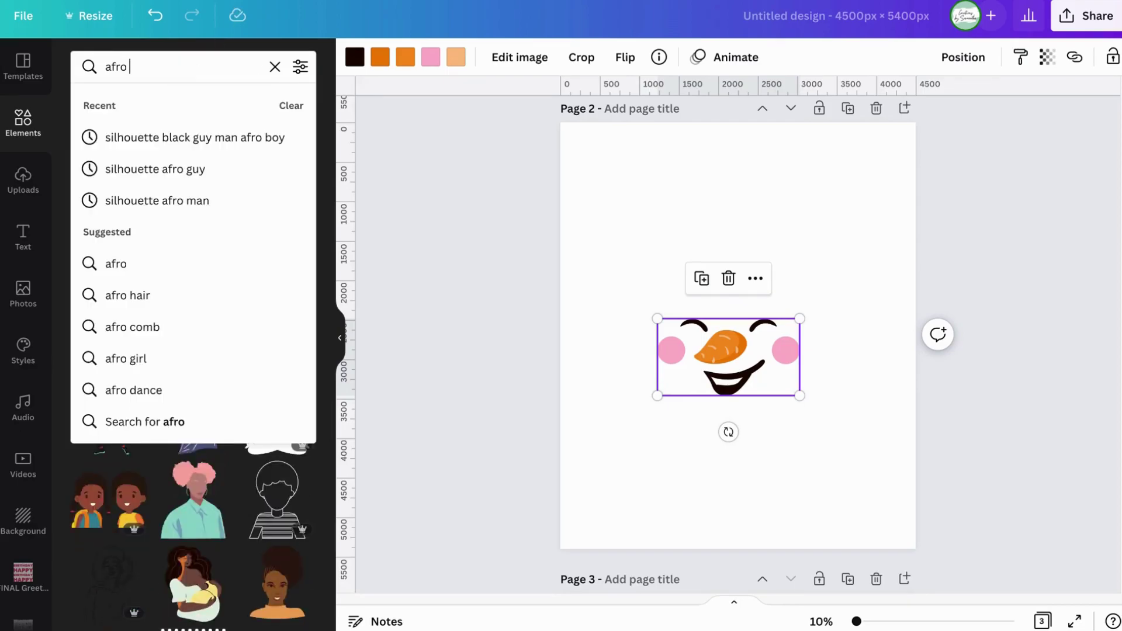
type("puffs")
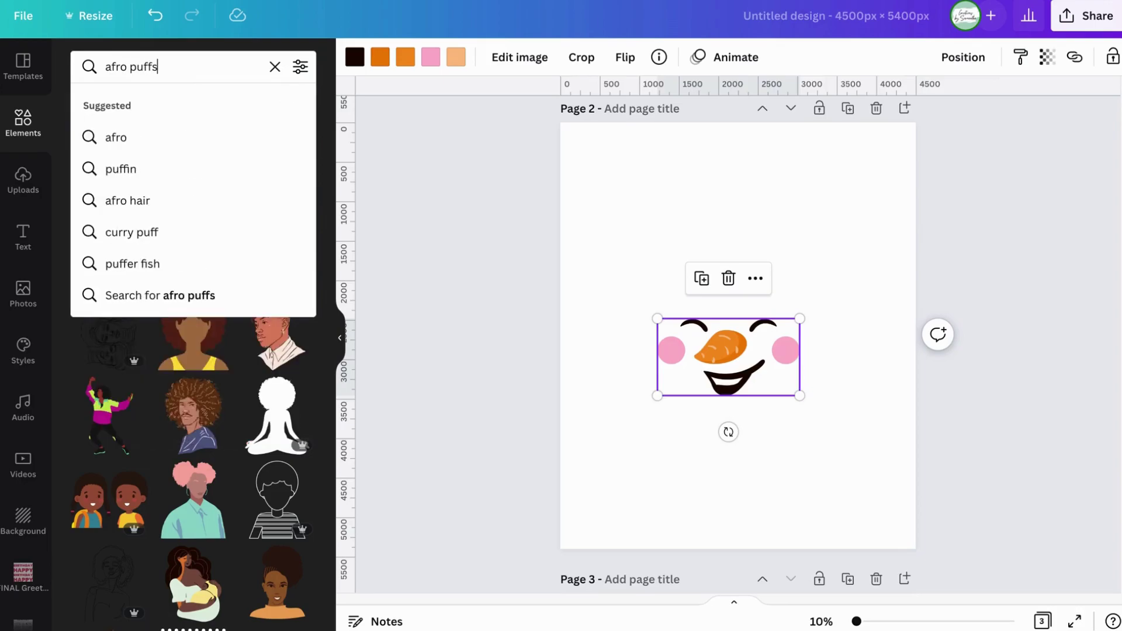
key("Return")
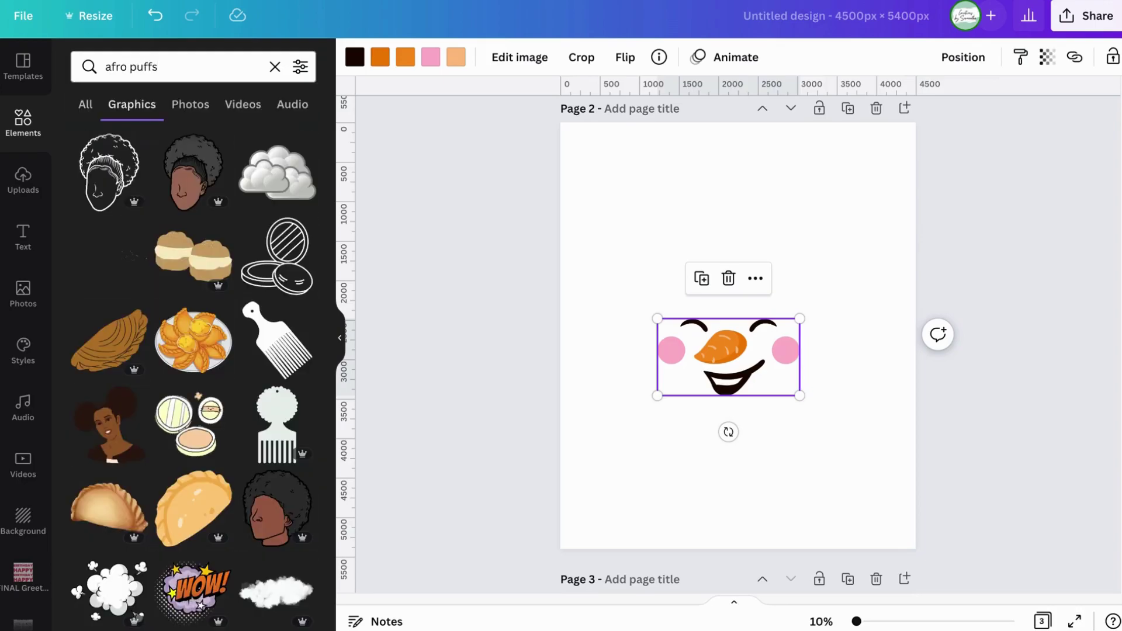
scroll(201, 416, "down", 6)
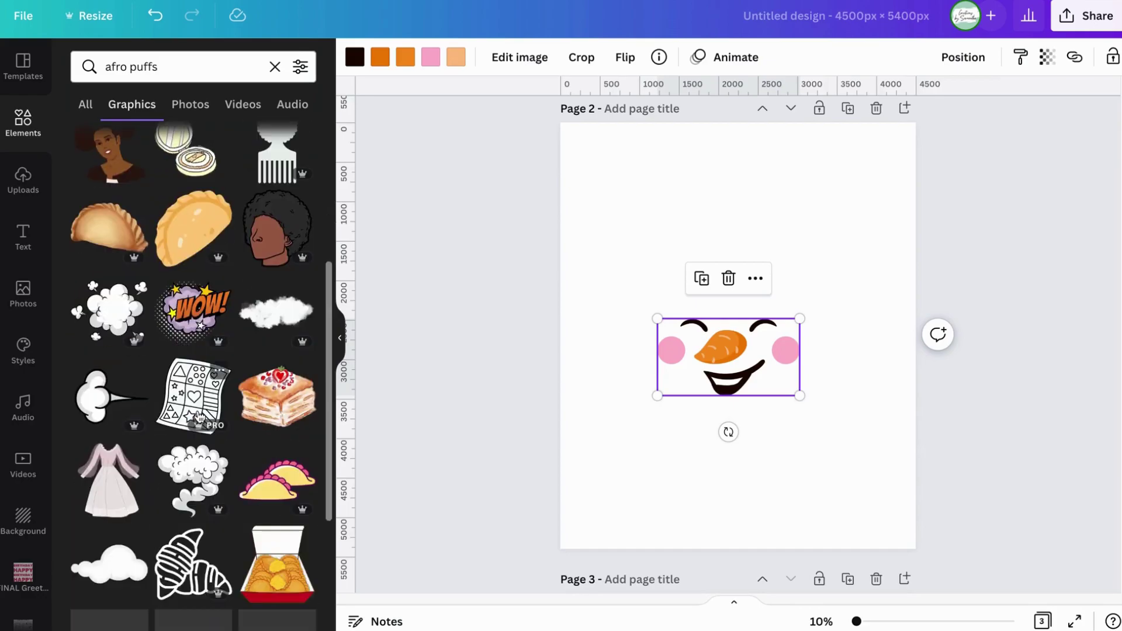
Add the round afro with curly edges from the "afro puffs" results to page 2 and place it above the laughing face
scroll(203, 415, "down", 8)
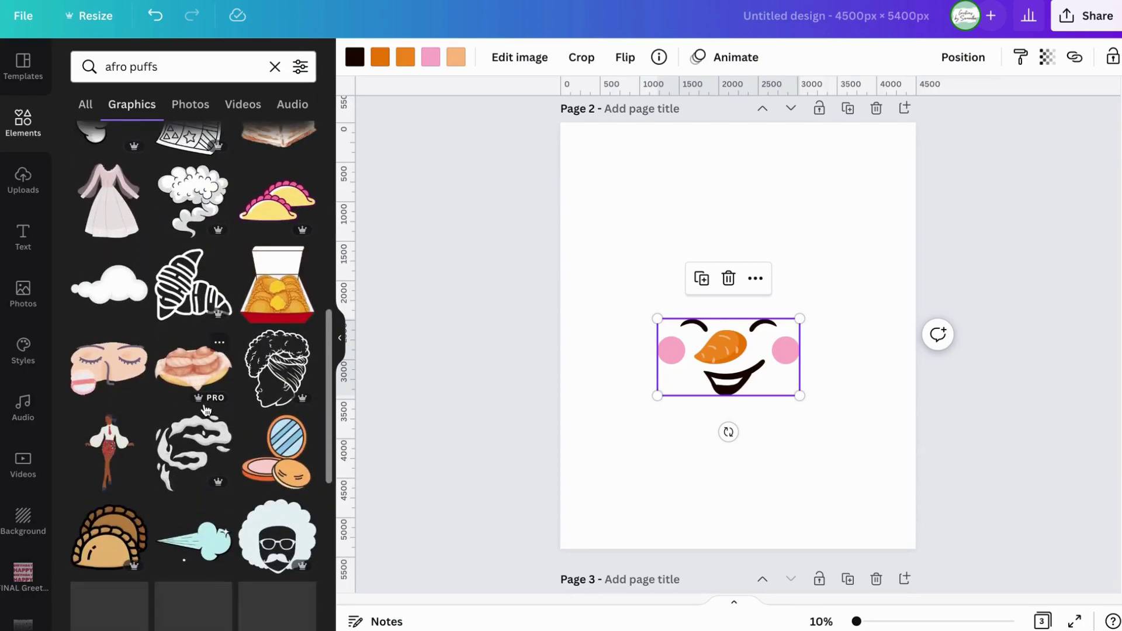
scroll(209, 409, "down", 7)
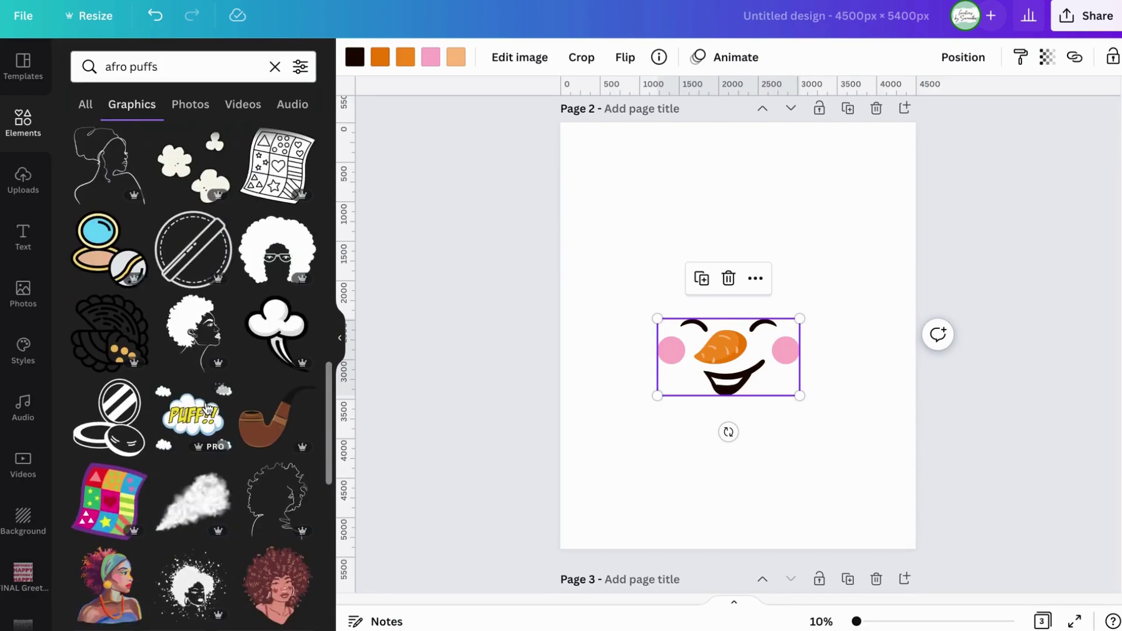
scroll(209, 409, "down", 5)
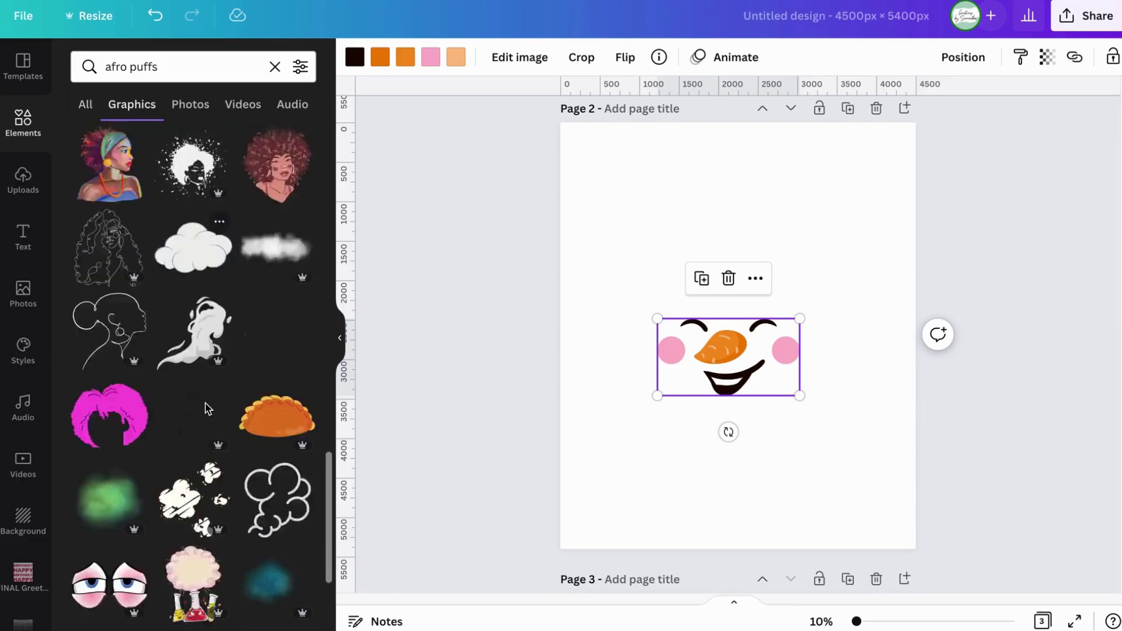
scroll(209, 409, "down", 5)
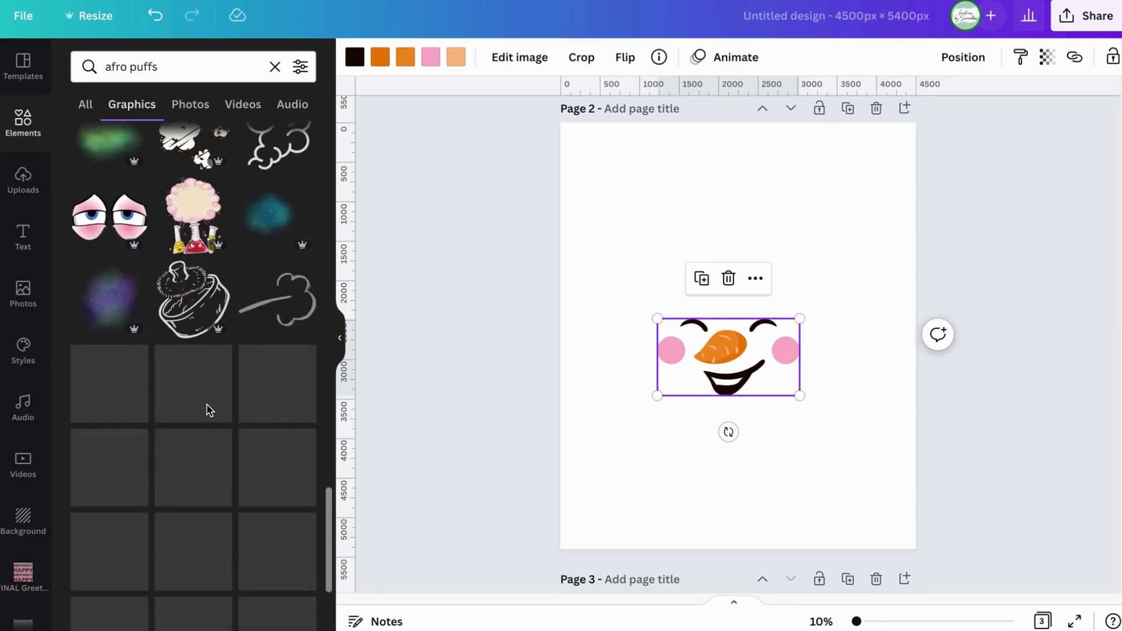
scroll(209, 409, "up", 3)
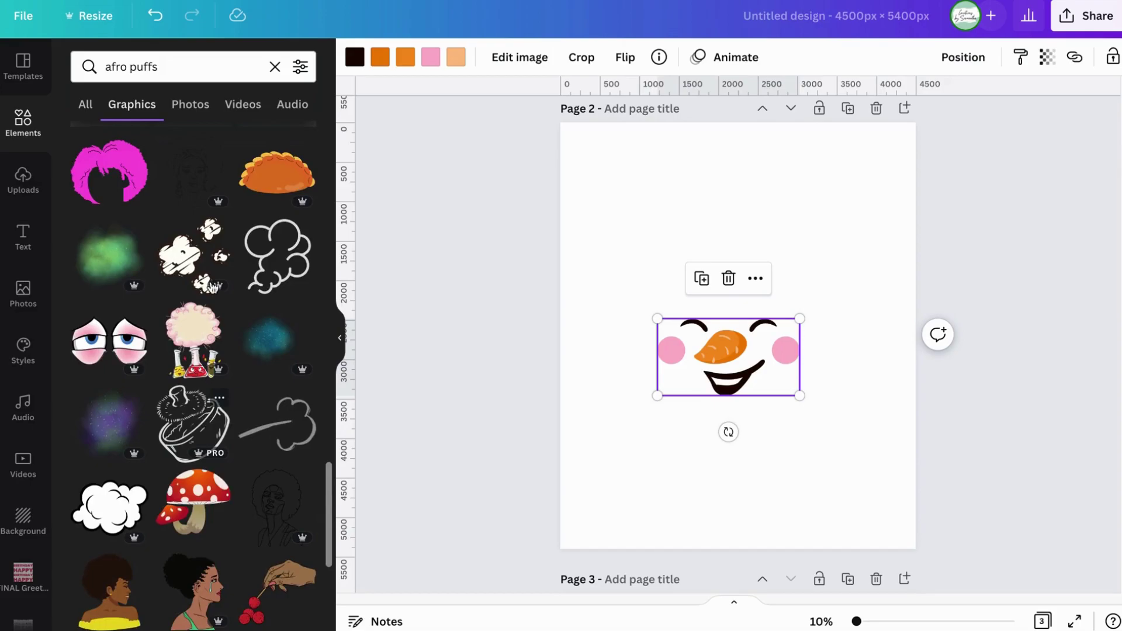
scroll(212, 286, "down", 4)
scroll(209, 276, "down", 4)
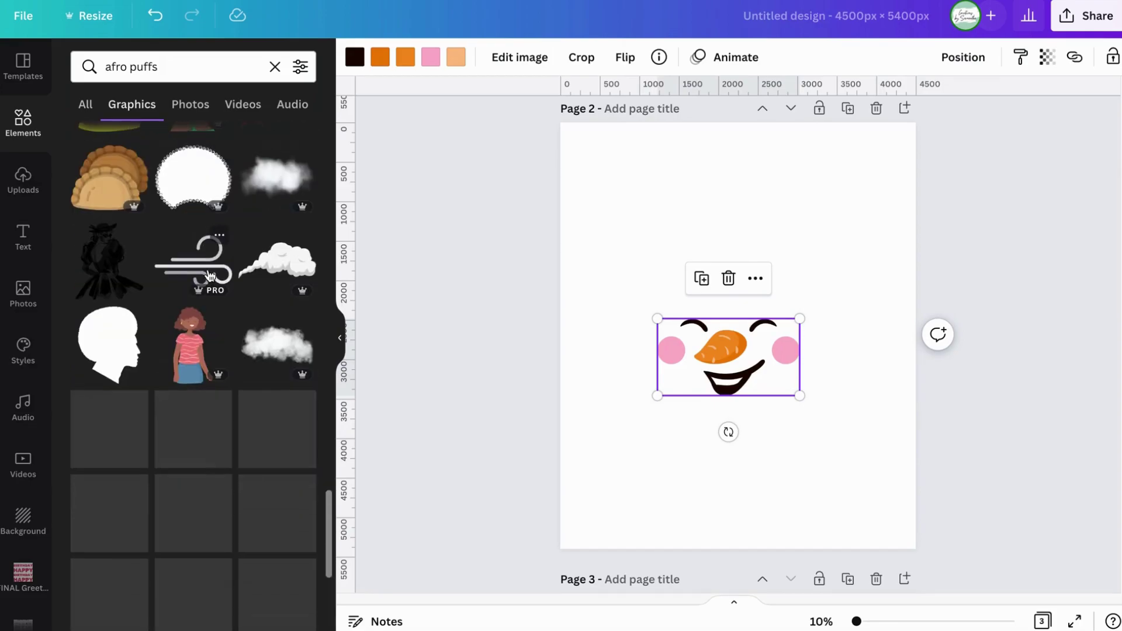
left_click(208, 163)
left_click_drag(746, 301, 732, 208)
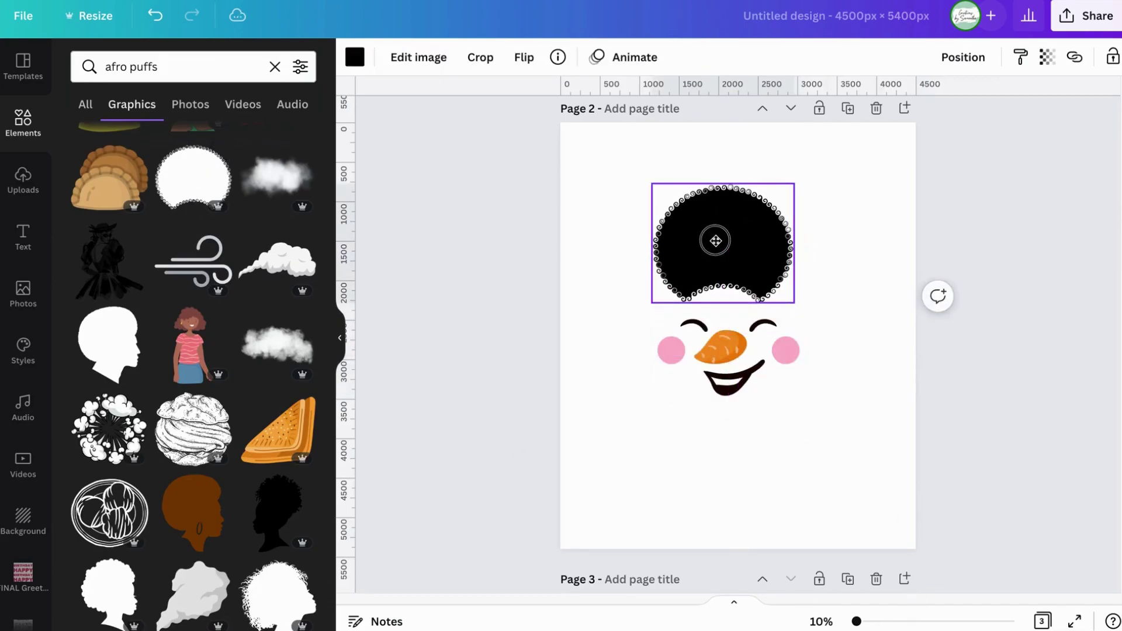
Add the head graphic with two afro puffs to the lower part of page 2 and delete the round afro
scroll(205, 414, "down", 4)
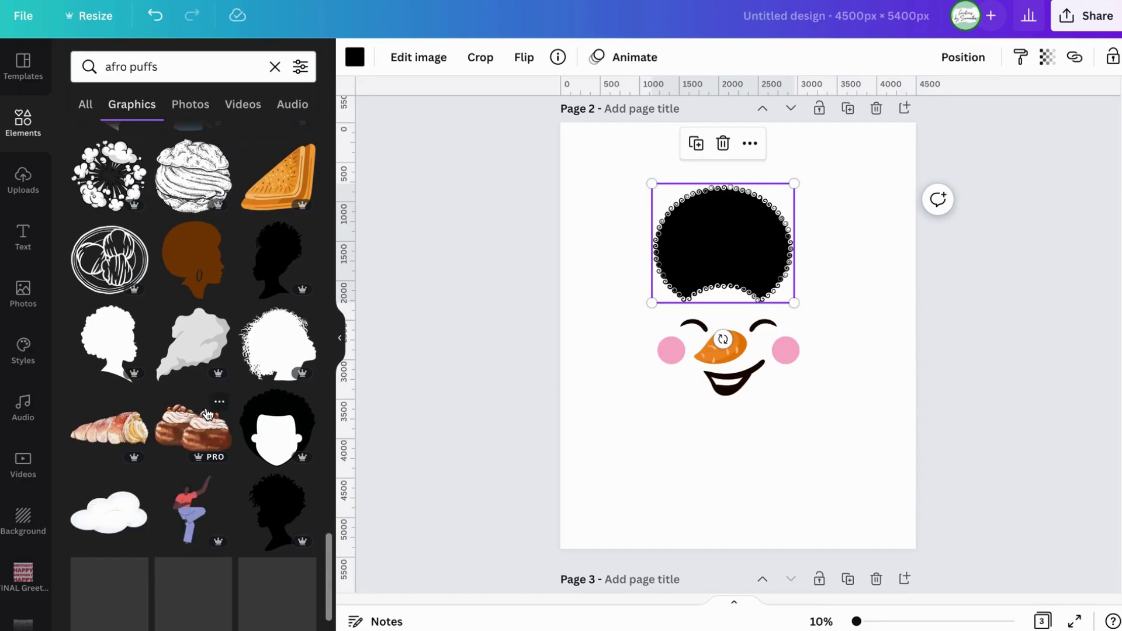
scroll(208, 412, "down", 1)
scroll(207, 412, "down", 3)
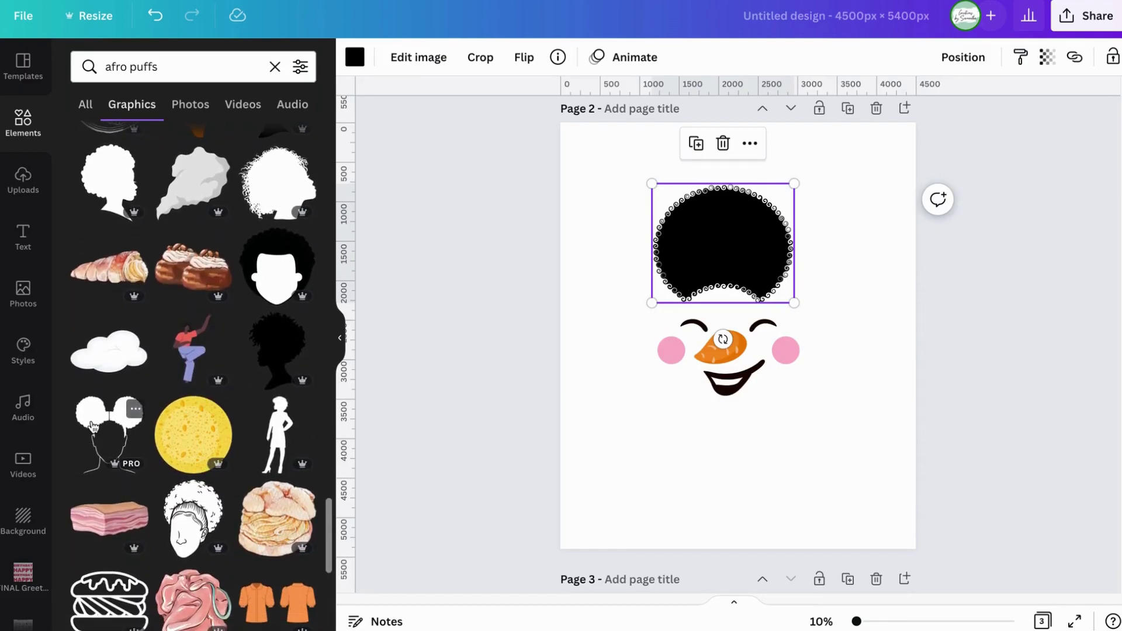
left_click(91, 426)
left_click_drag(728, 360, 640, 471)
left_click(741, 241)
key("Delete")
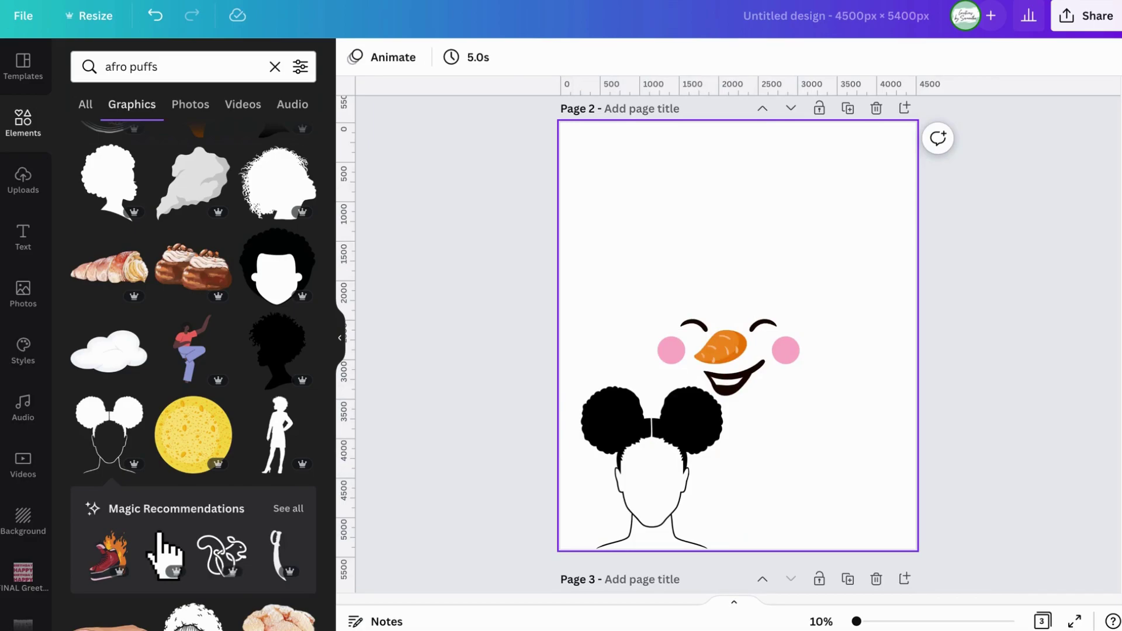
Move the two-puff graphic above the laughing face and crop away the head and neck outline so mainly the hair remains
left_click_drag(656, 465, 750, 241)
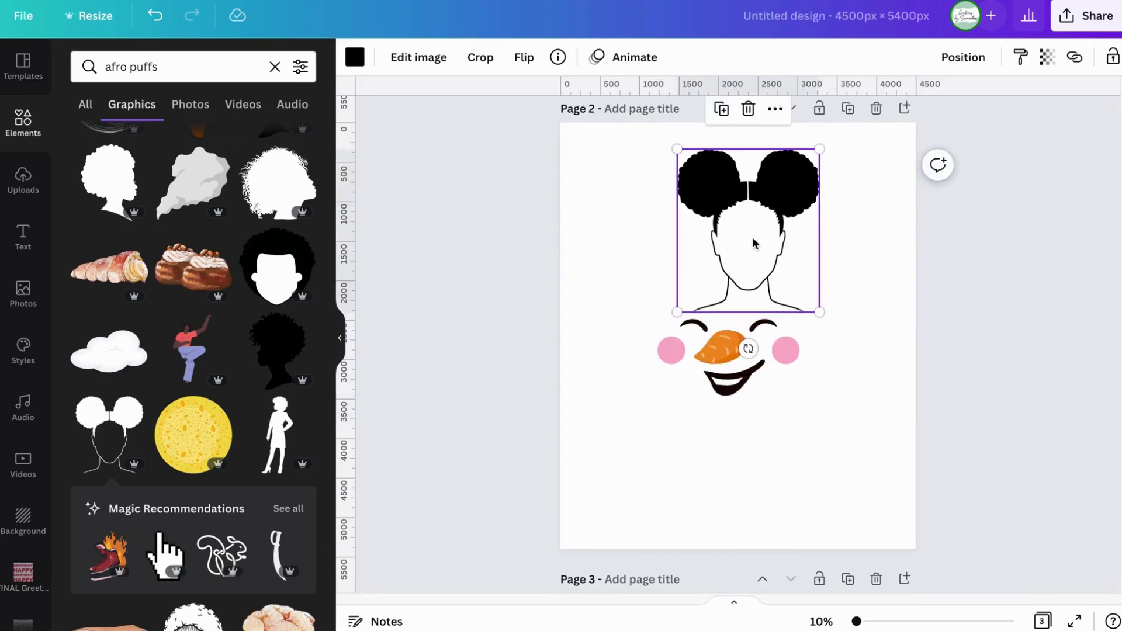
double_click(753, 244)
left_click_drag(822, 309, 839, 231)
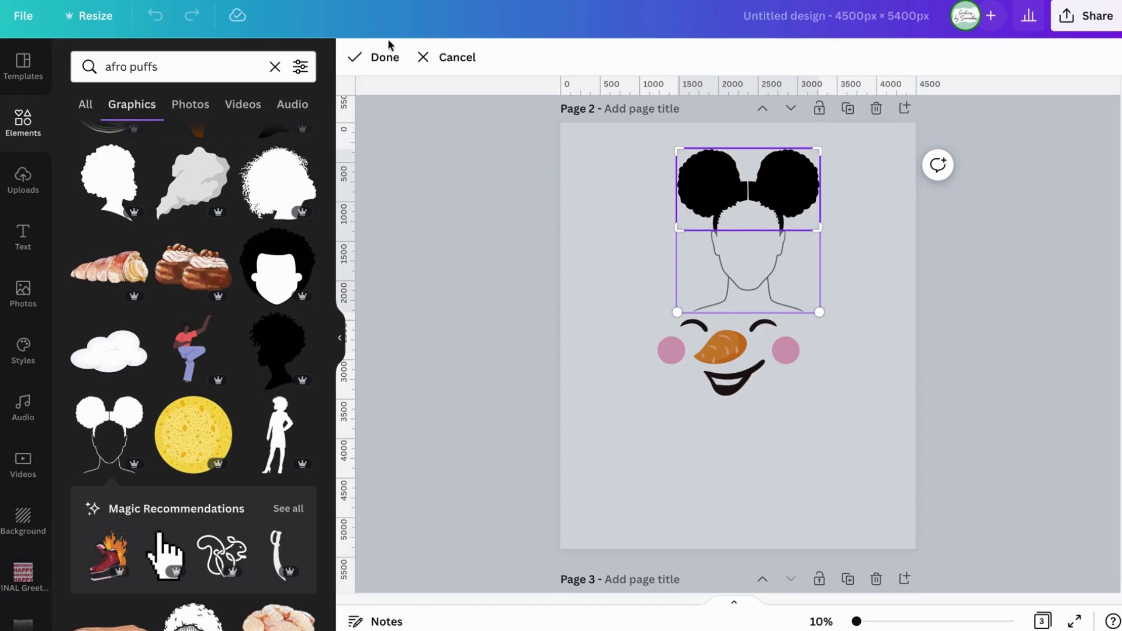
left_click(382, 57)
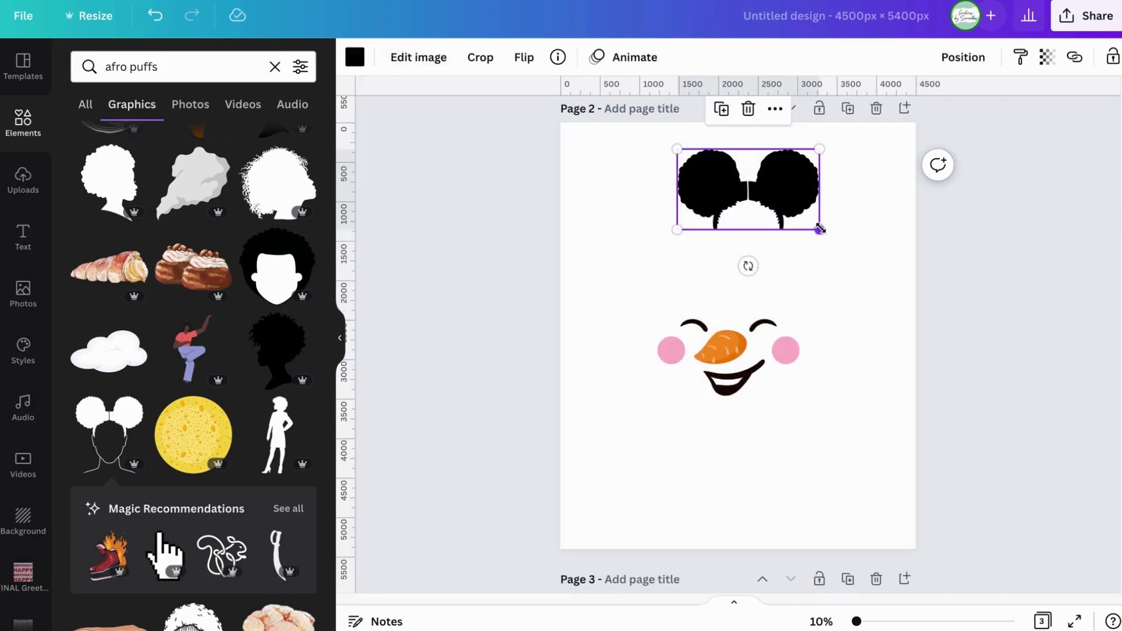
Enlarge the cropped afro puffs, centre them just above the laughing face and align the face beneath them
left_click_drag(829, 235, 863, 288)
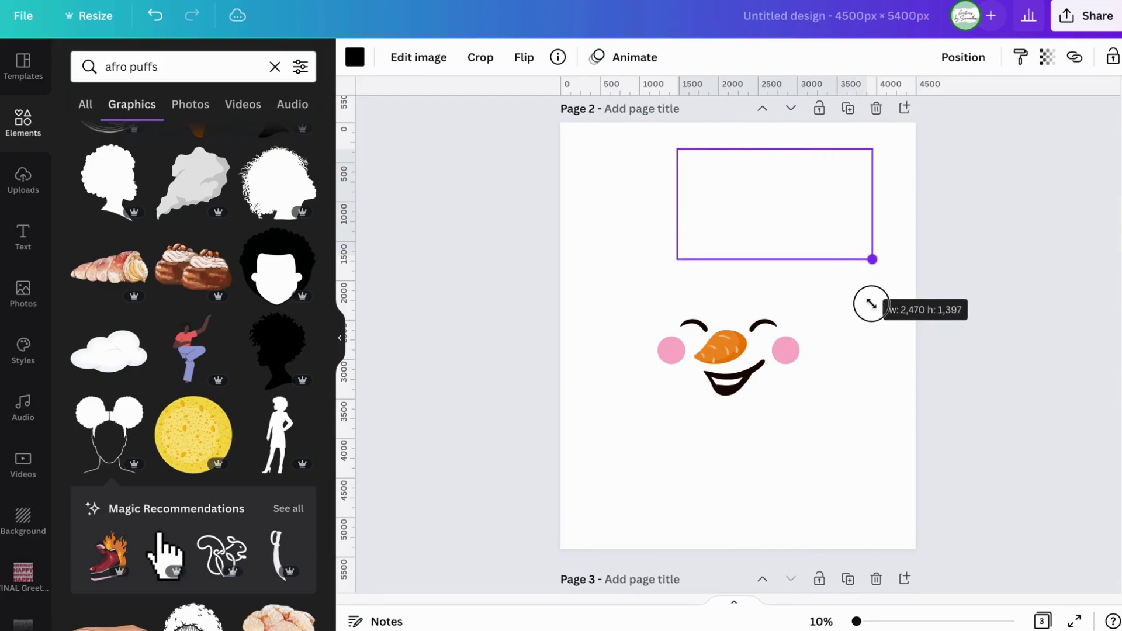
left_click_drag(799, 208, 802, 213)
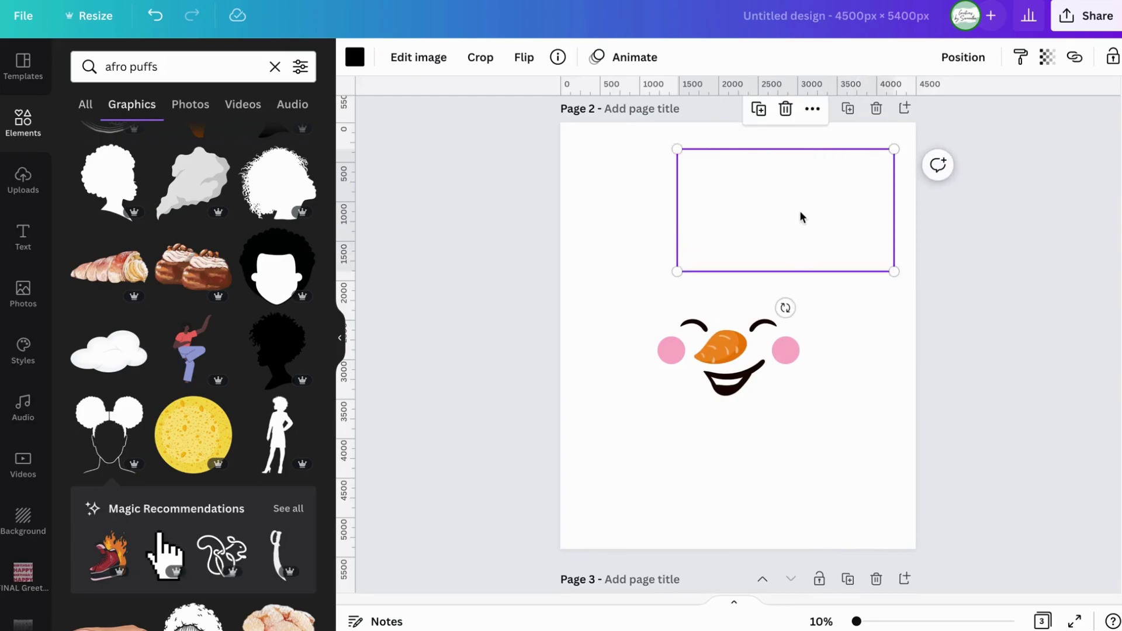
left_click(851, 333)
left_click_drag(782, 215, 731, 247)
left_click_drag(722, 337, 728, 339)
left_click(851, 378)
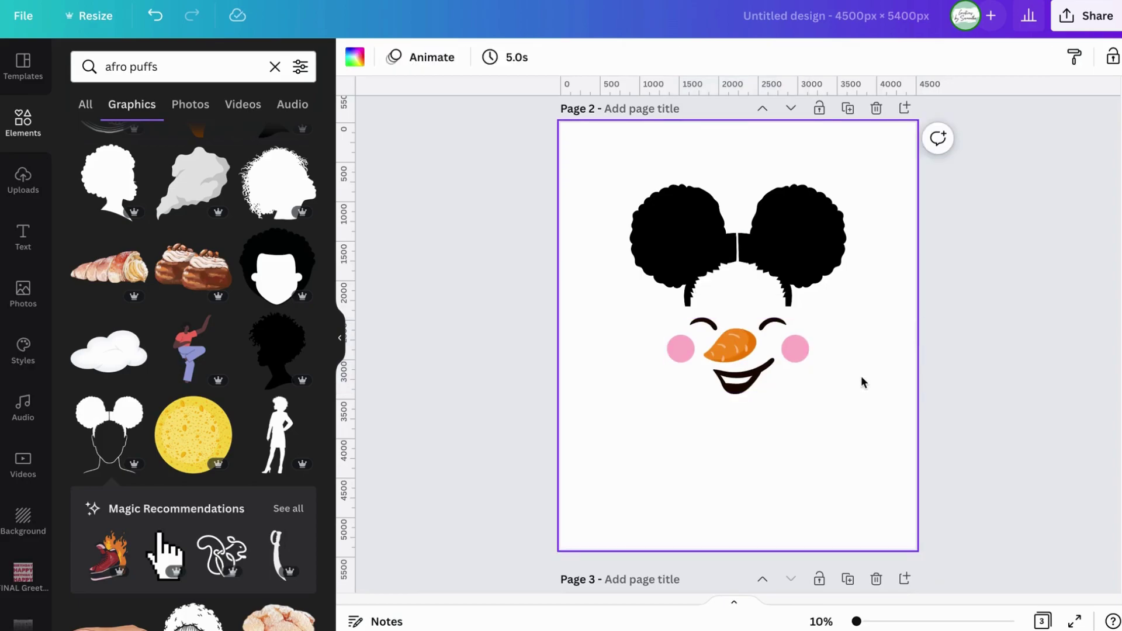
Shrink the laughing face slightly and centre it closer beneath the afro puffs
left_click(784, 377)
left_click_drag(809, 394, 792, 387)
left_click_drag(734, 350, 743, 342)
left_click(851, 350)
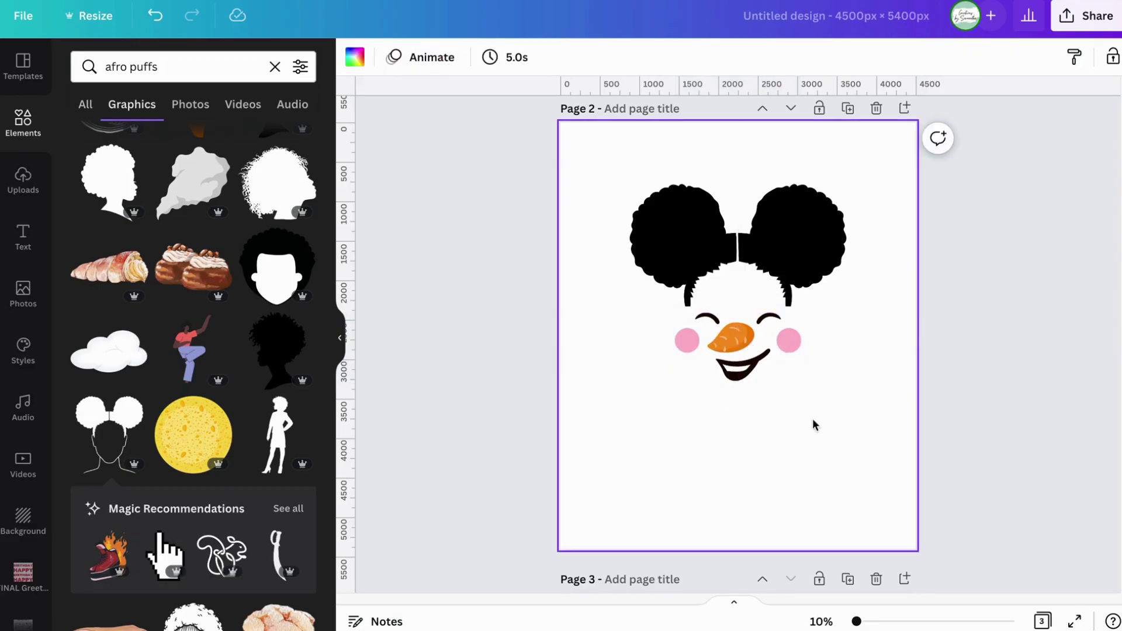
Group the afro puffs with the laughing face, enlarge the group to nearly the page width and centre it on page 2
left_click_drag(984, 445, 574, 161)
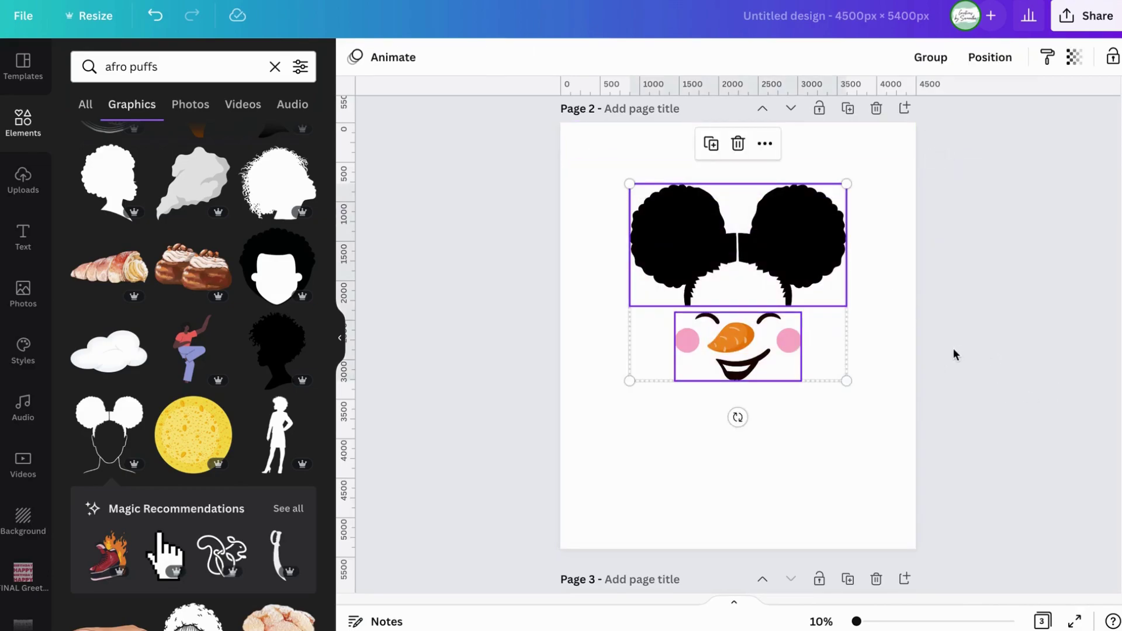
key("ctrl+g")
left_click_drag(845, 382, 967, 526)
left_click(812, 387)
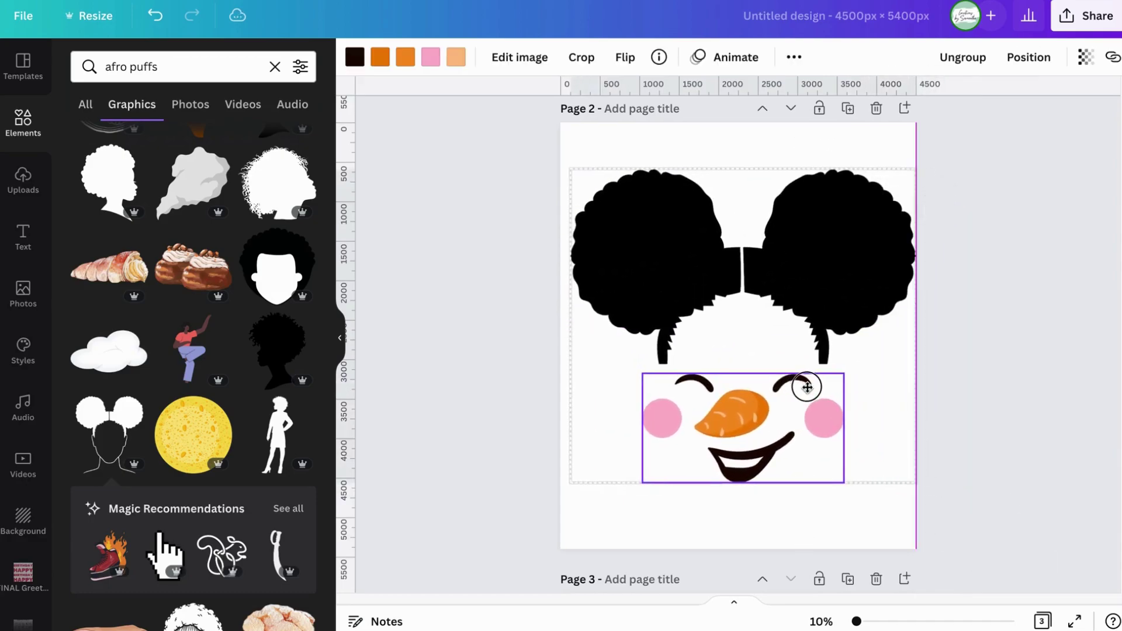
left_click_drag(912, 483, 902, 468)
left_click_drag(779, 321, 774, 334)
left_click(1001, 353)
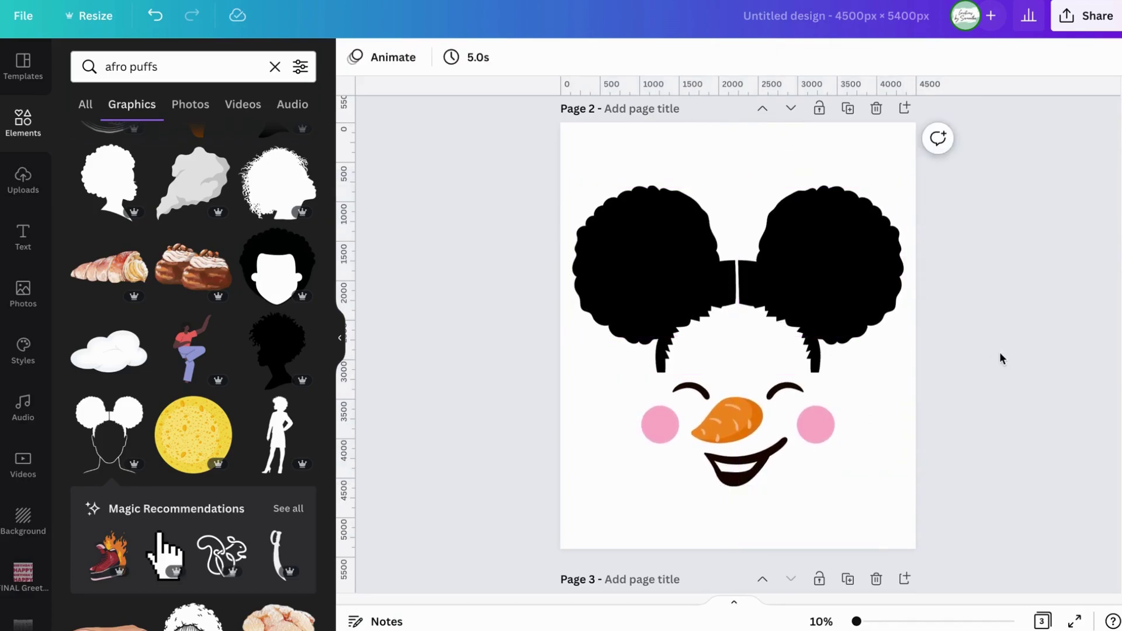
Move the smiling face on page 3 to near the middle of the page
scroll(928, 356, "down", 8)
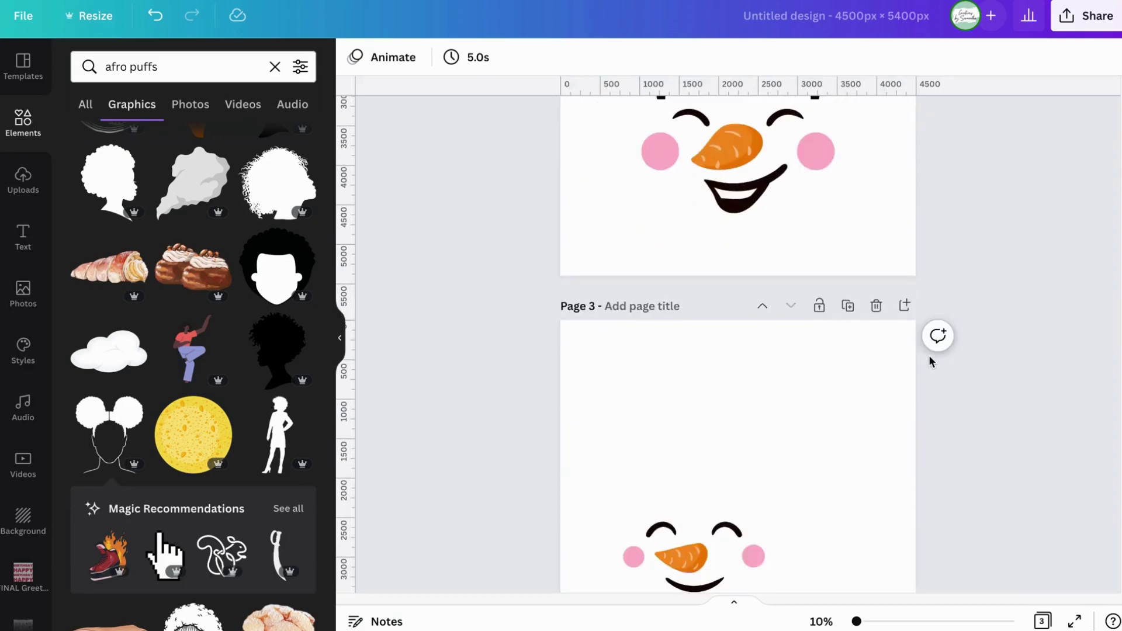
left_click_drag(676, 332, 720, 311)
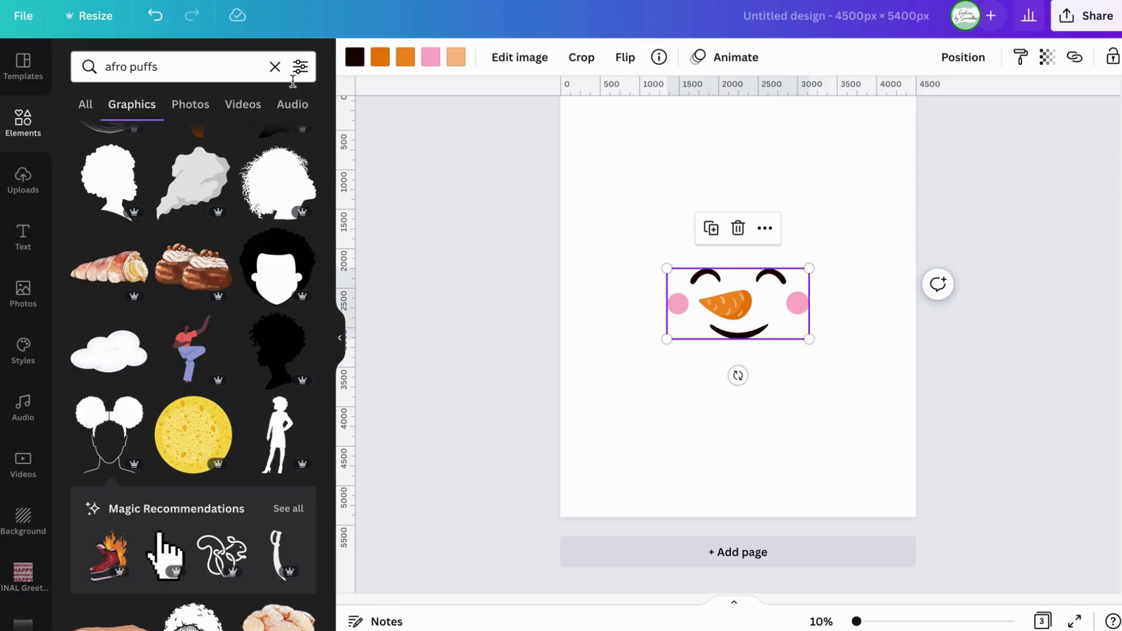
Replace the element search with "rasta man"
left_click(275, 66)
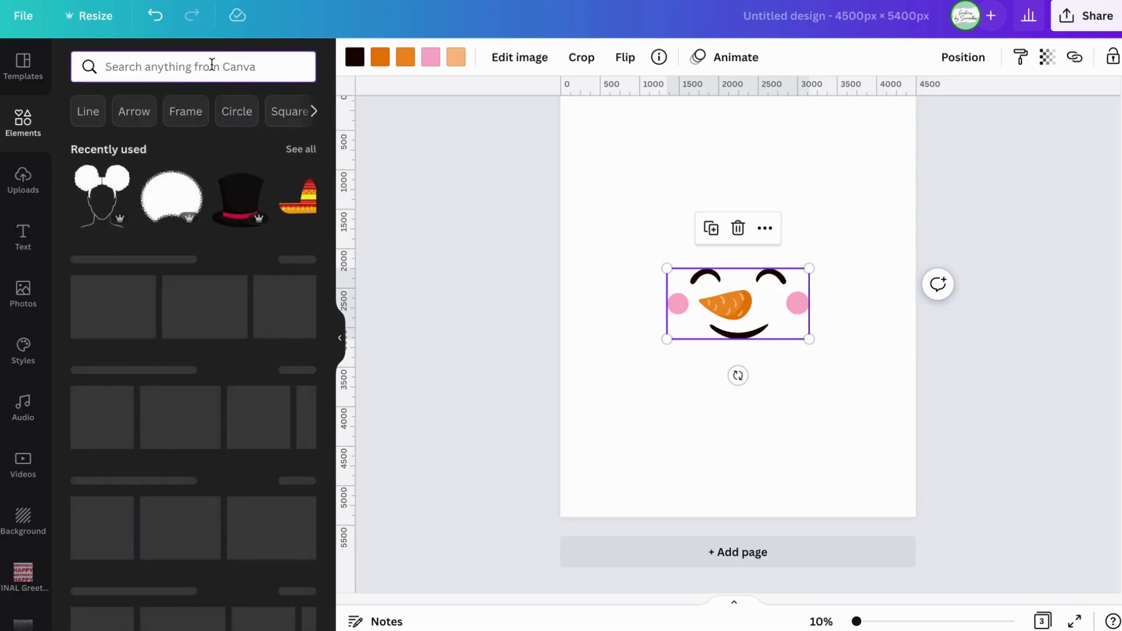
type("rast")
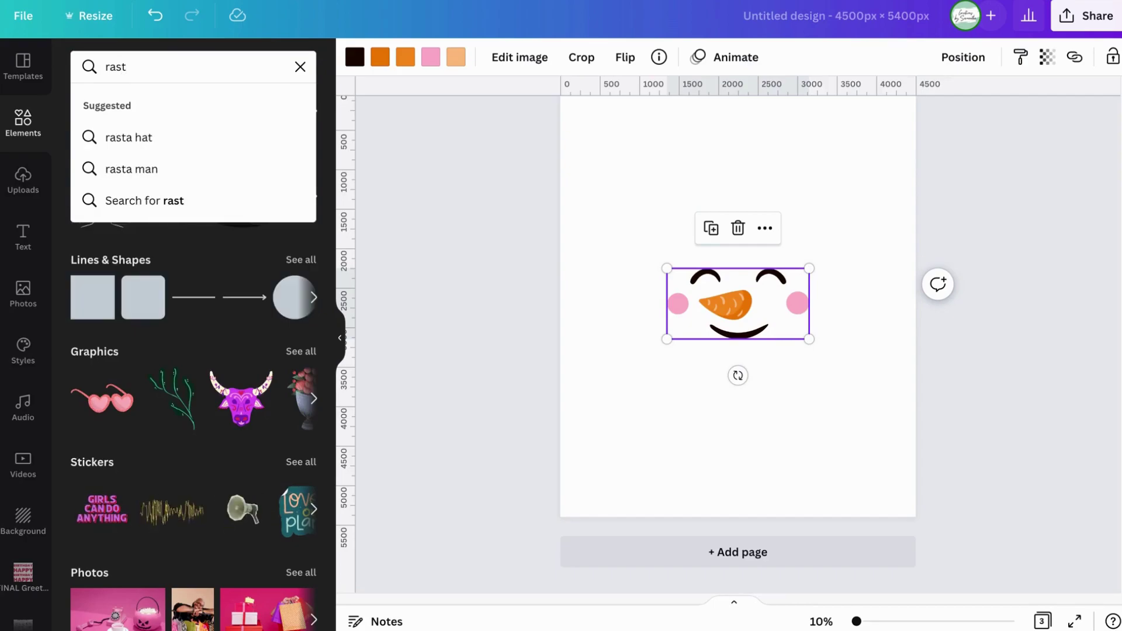
left_click(163, 169)
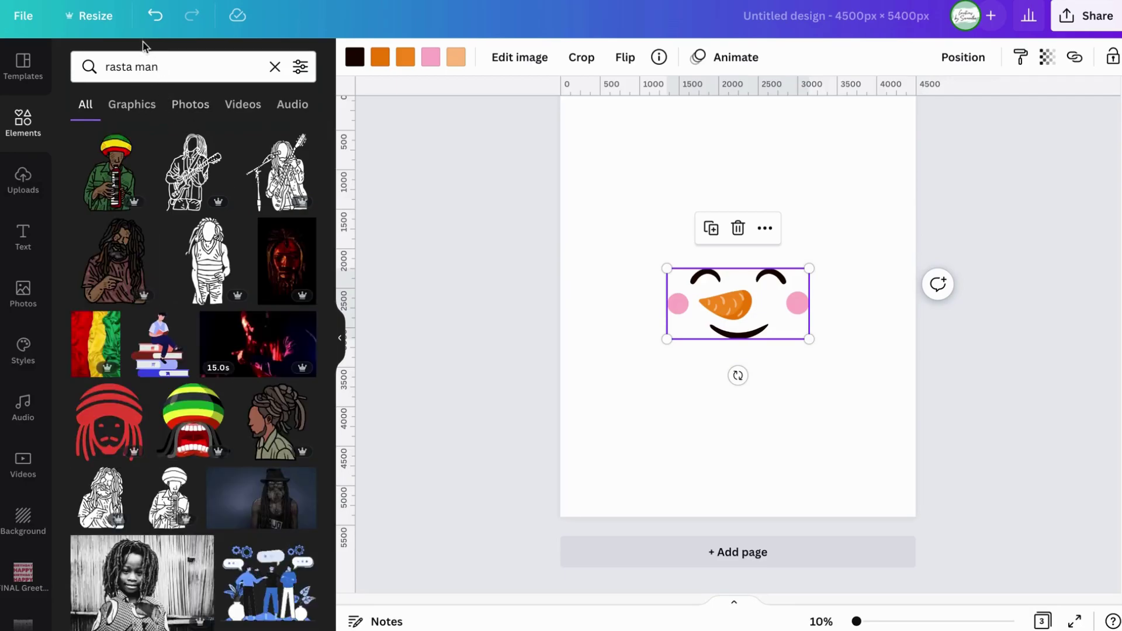
Refine the search to "rasta man hat", limit it to graphics and look through the results for a hat for page 3
left_click(178, 66)
type("hat")
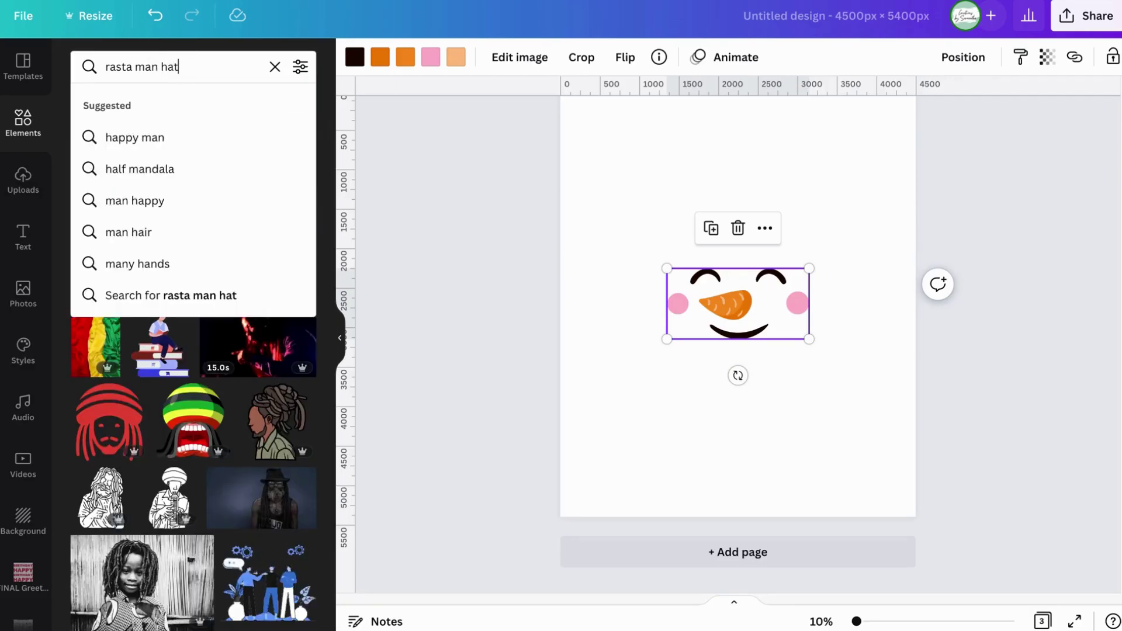
key("Return")
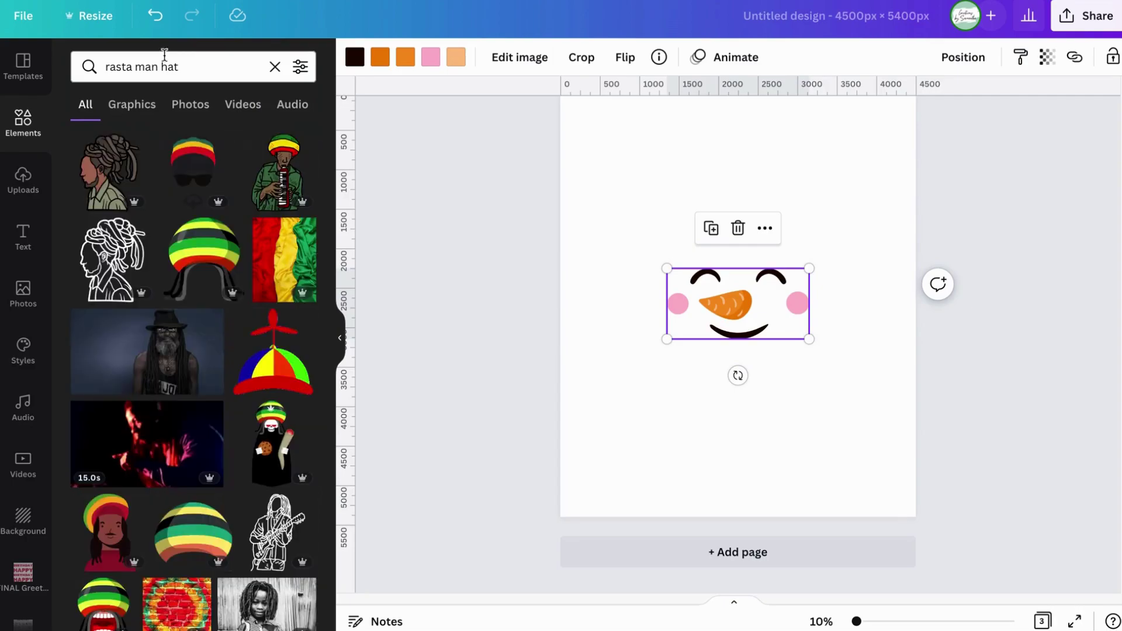
left_click(138, 106)
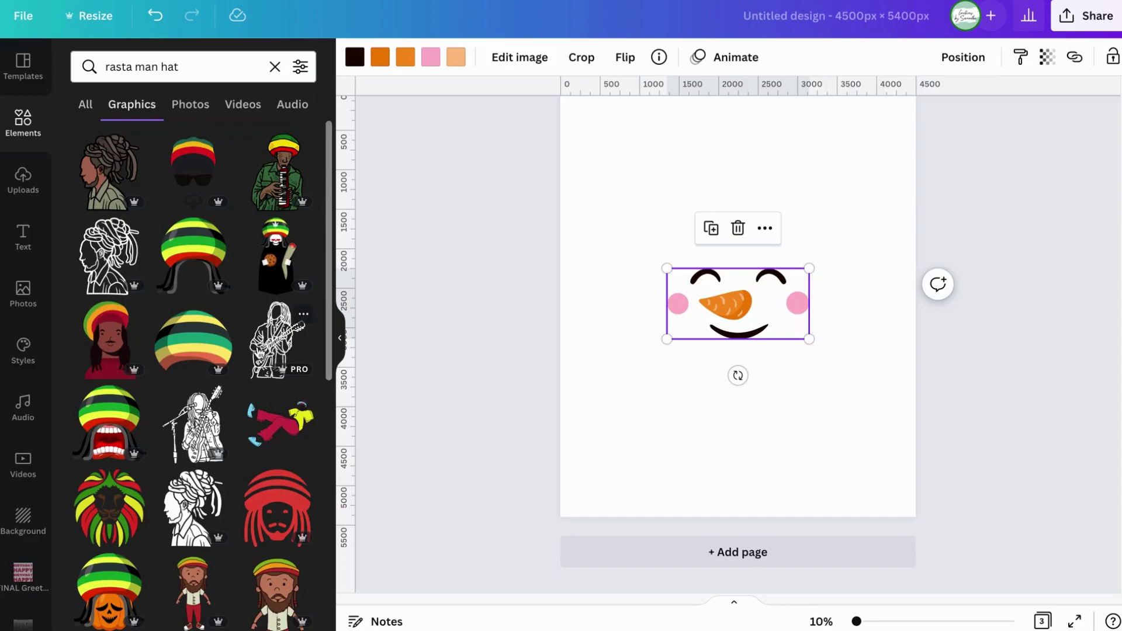
scroll(237, 342, "down", 3)
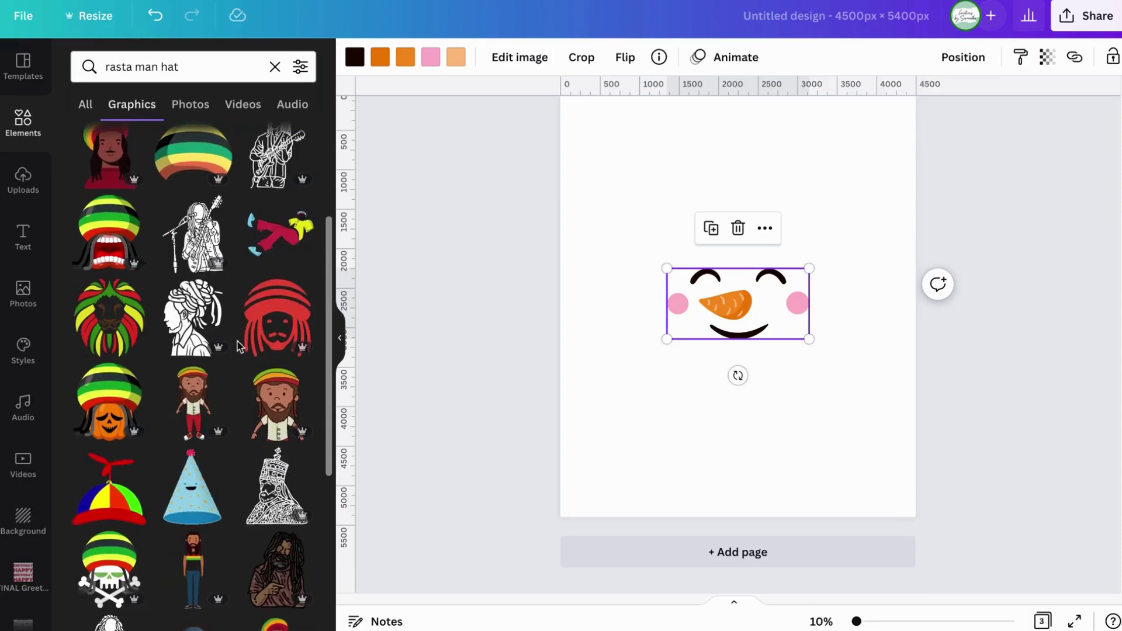
scroll(237, 341, "down", 5)
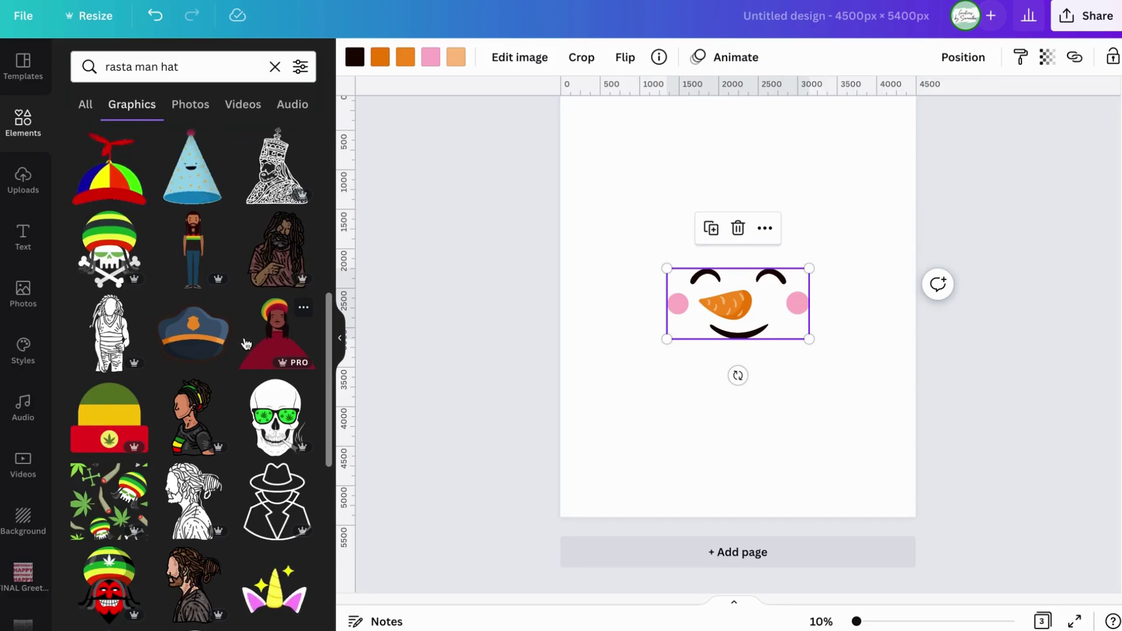
scroll(246, 343, "down", 4)
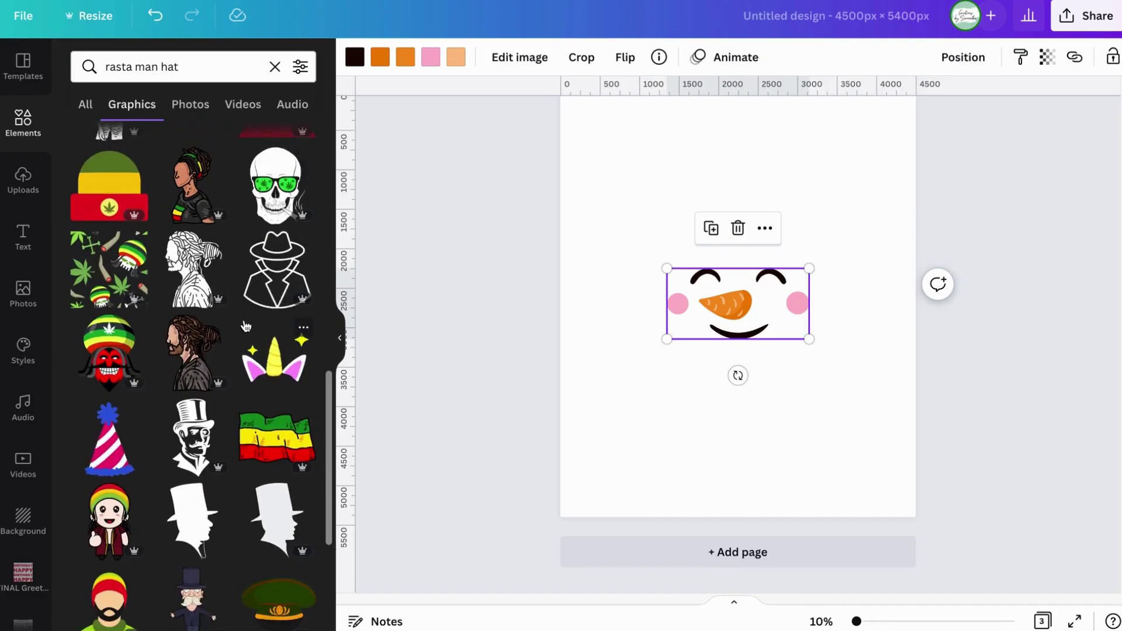
scroll(246, 326, "down", 4)
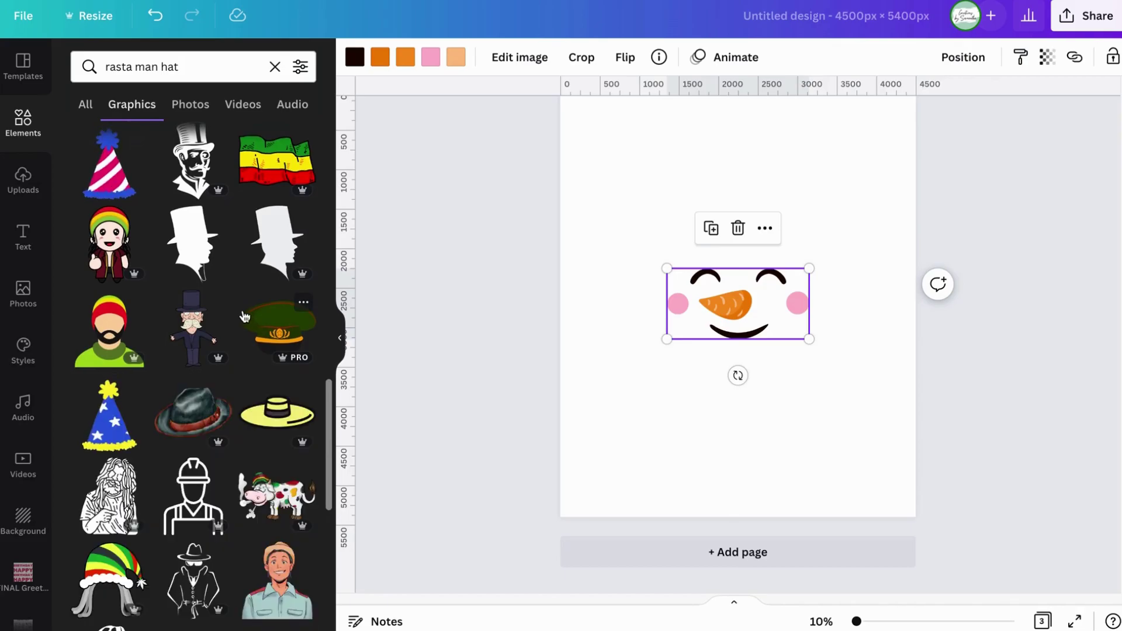
scroll(247, 321, "up", 10)
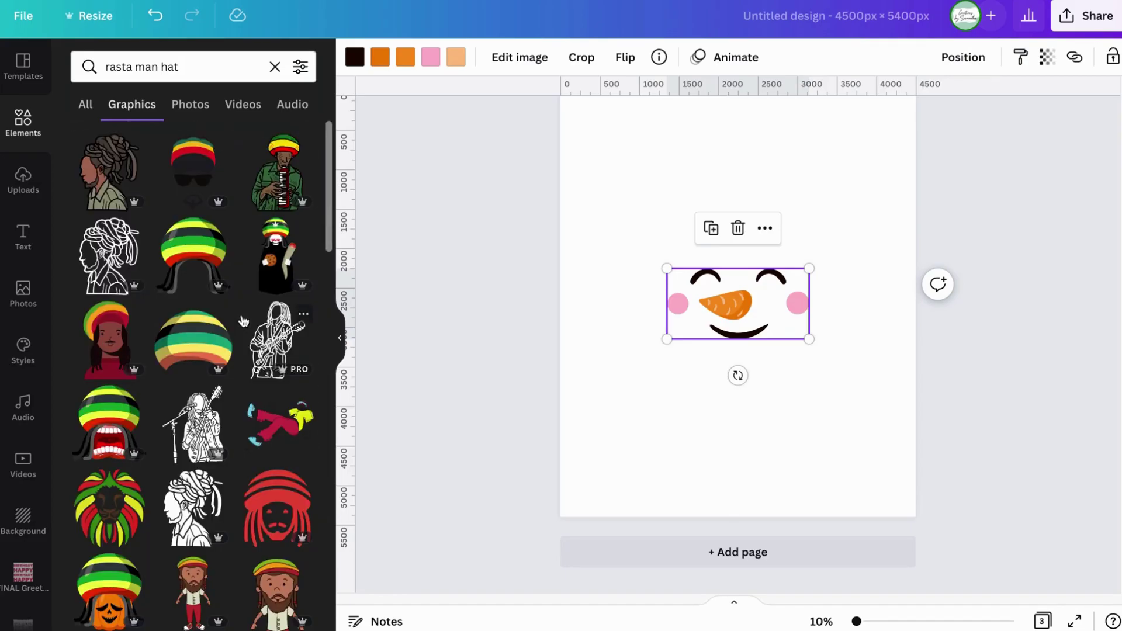
left_click(191, 342)
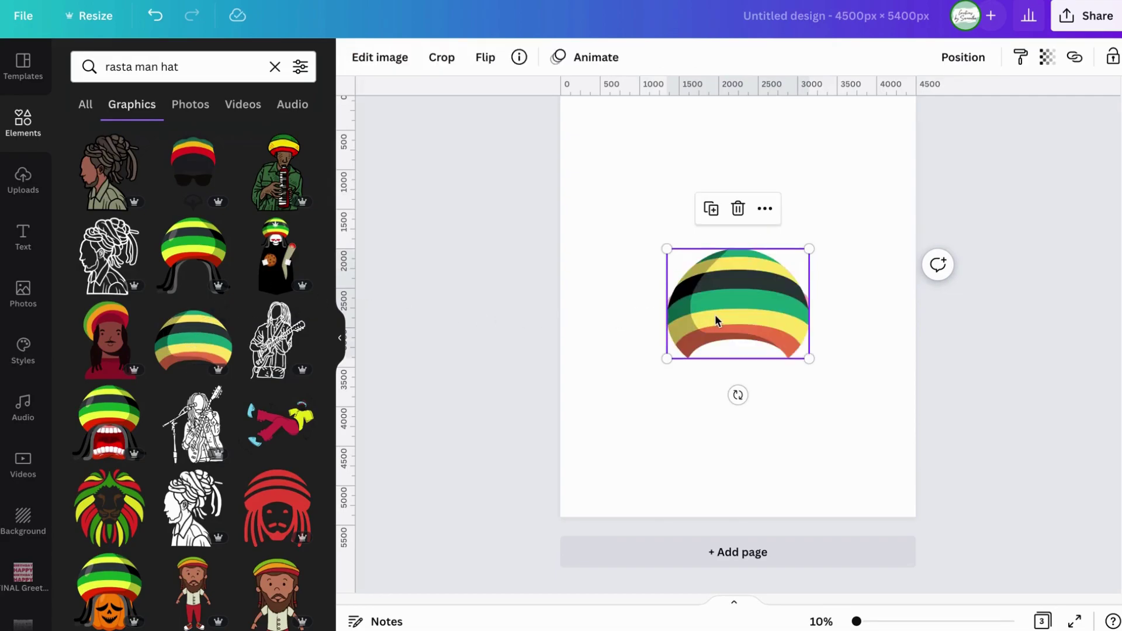
left_click_drag(717, 320, 712, 220)
key("Delete")
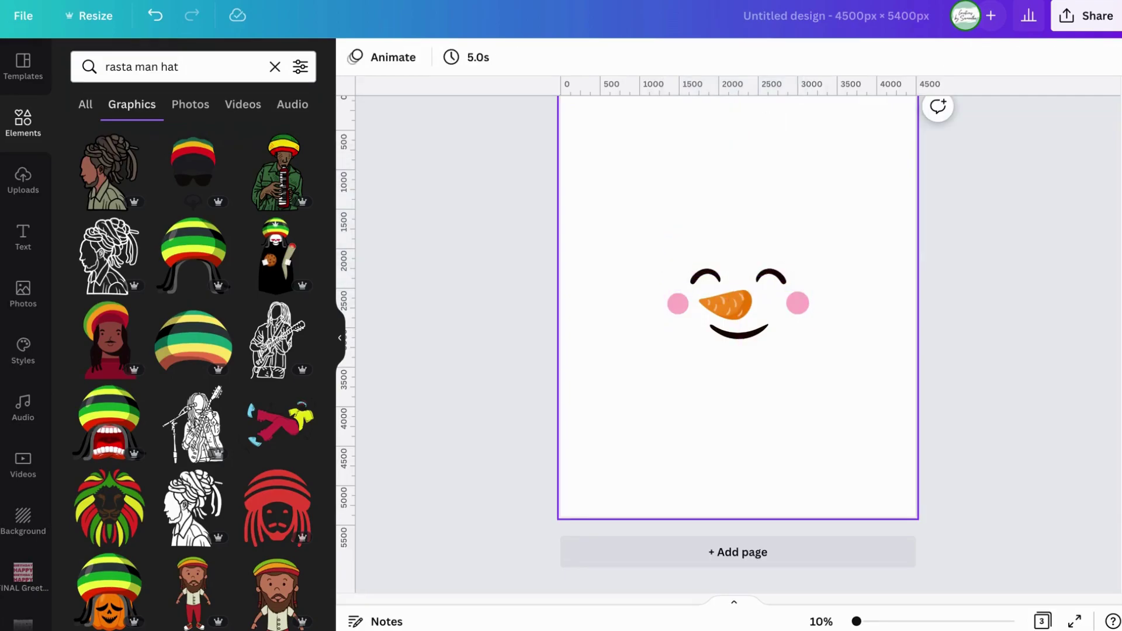
Change the graphics search to "rastafarian hat"
left_click_drag(183, 65, 133, 59)
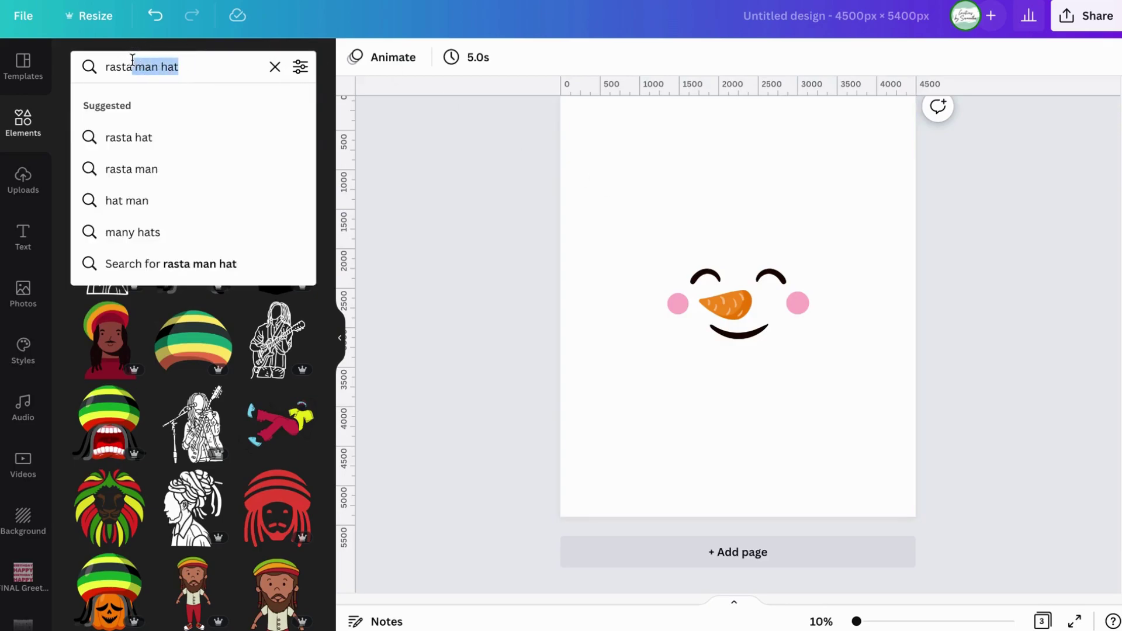
type("fari")
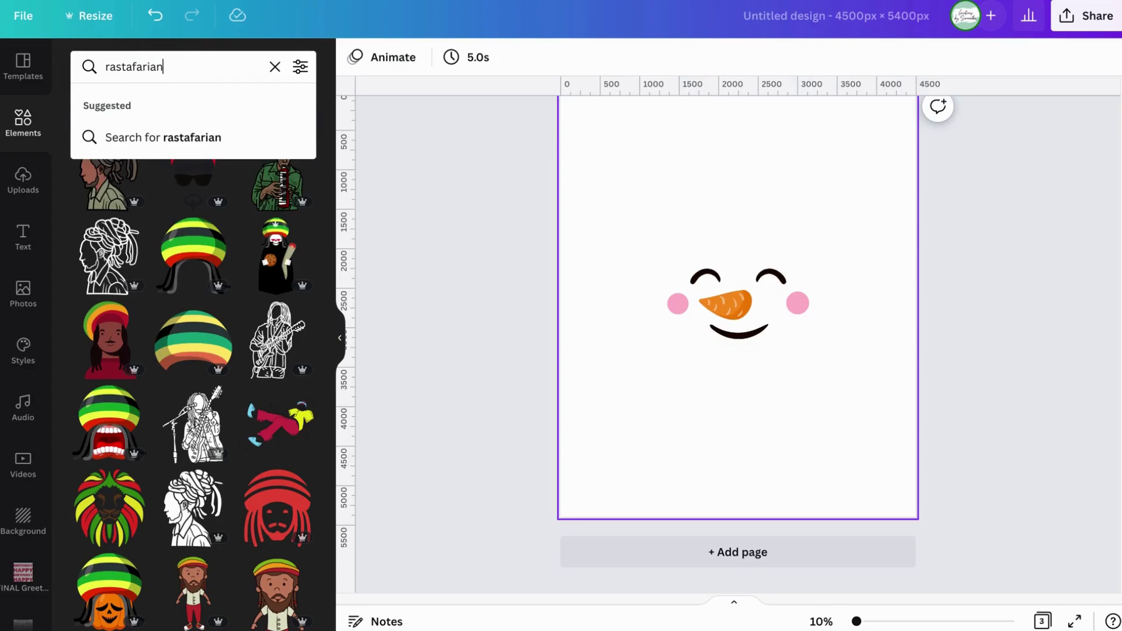
type("an hat")
key("Return")
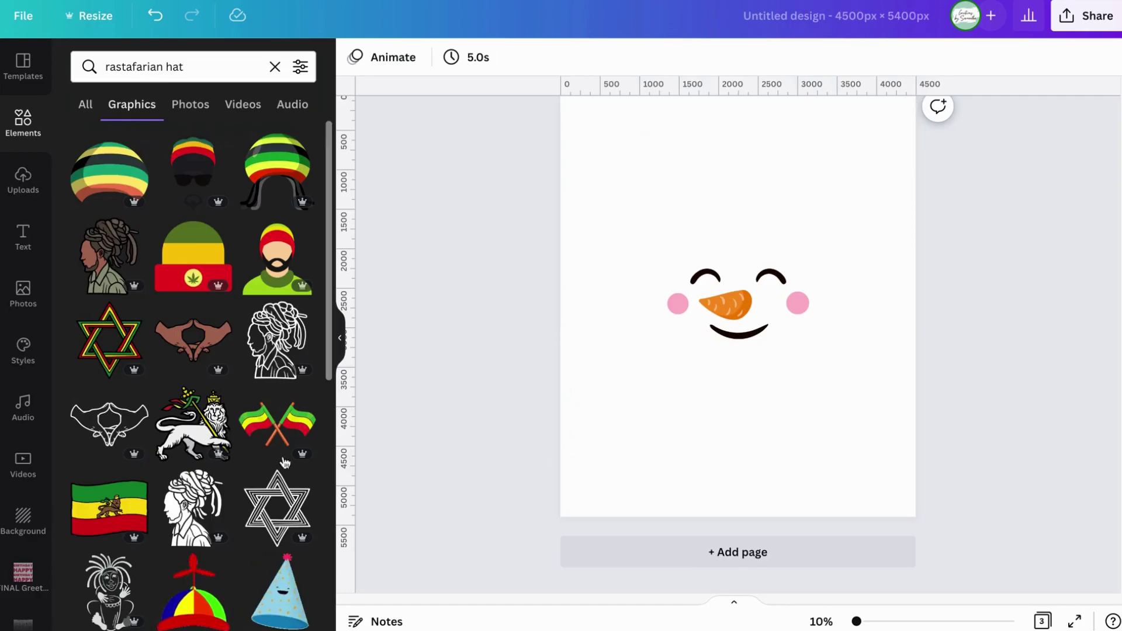
Find the black rasta beret with red, yellow and green bands and place it above the smiling face on page 3
scroll(234, 444, "down", 5)
scroll(239, 438, "down", 8)
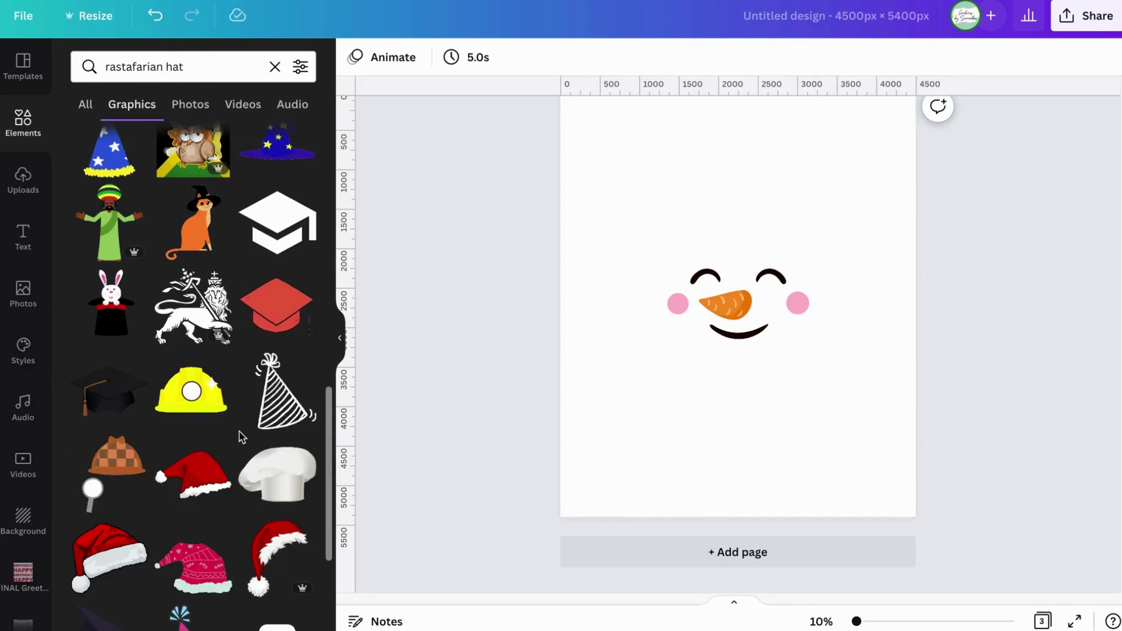
scroll(242, 436, "down", 4)
scroll(244, 431, "down", 15)
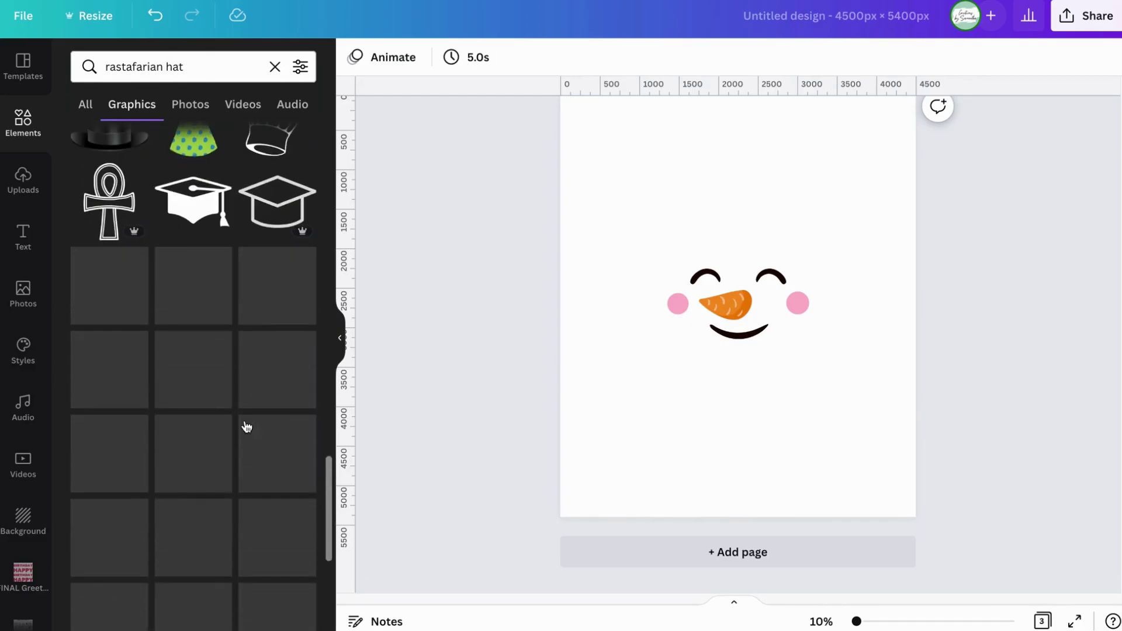
scroll(246, 425, "down", 8)
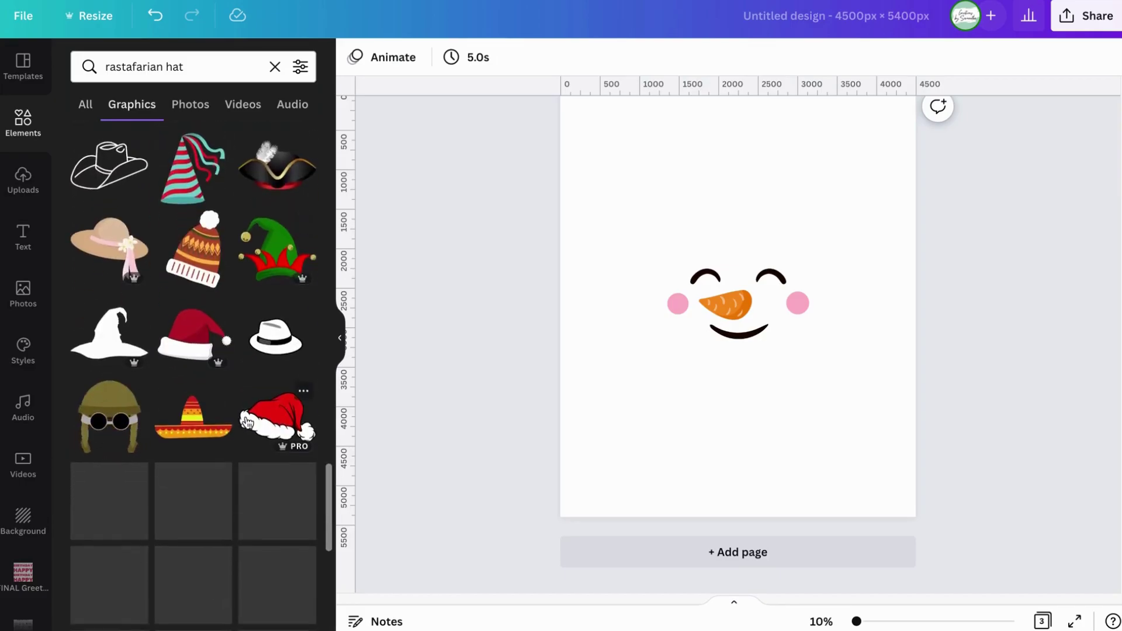
scroll(248, 422, "down", 5)
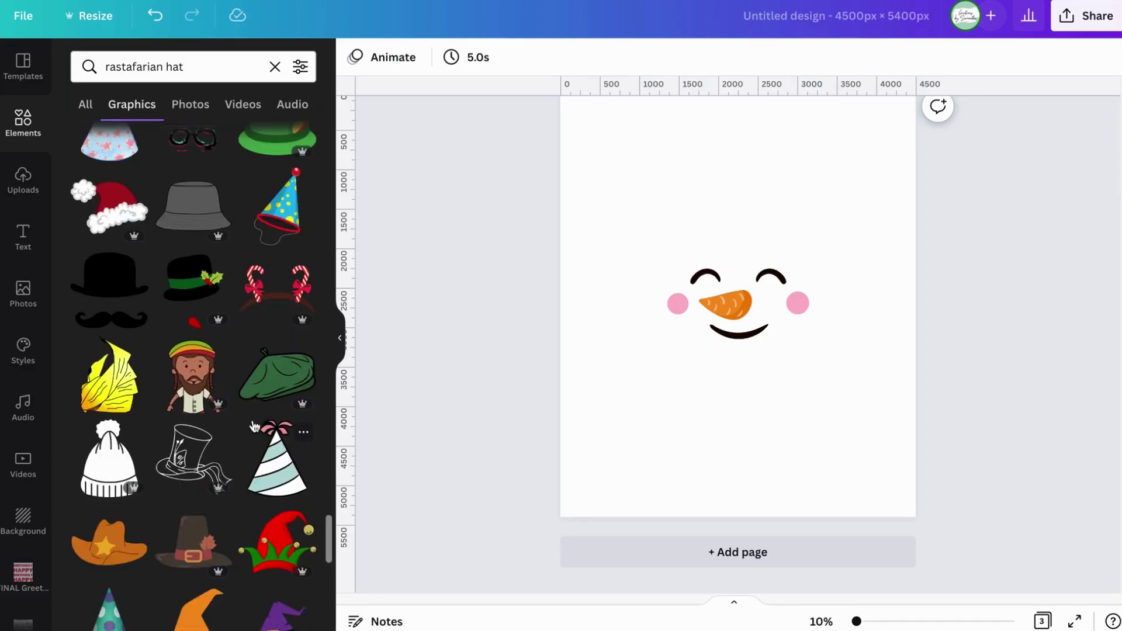
scroll(252, 424, "down", 10)
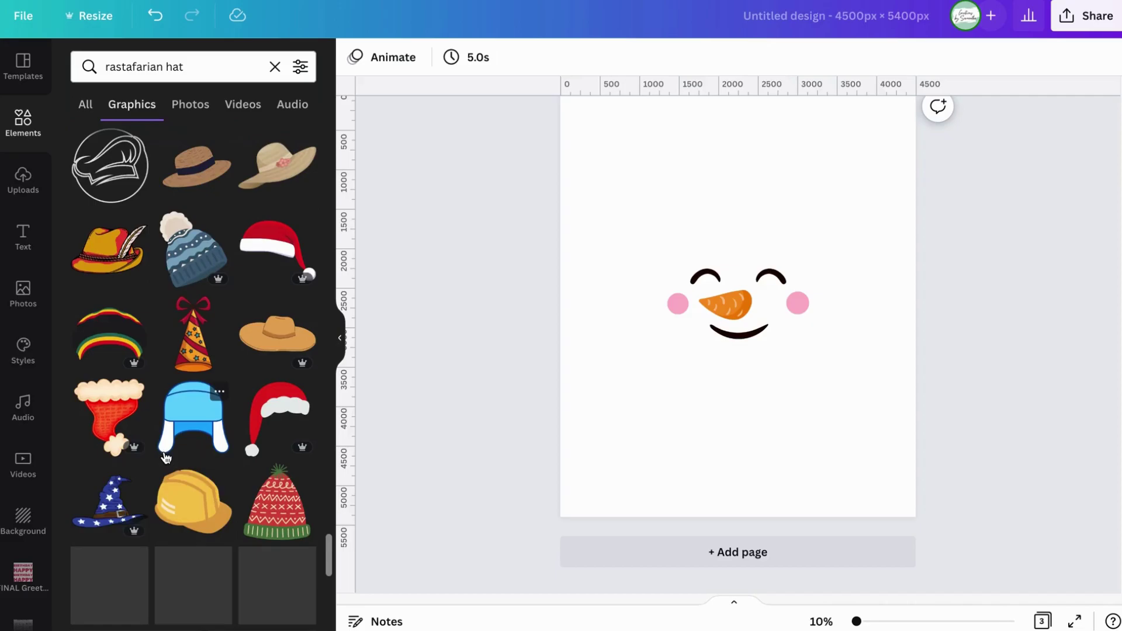
scroll(243, 409, "down", 2)
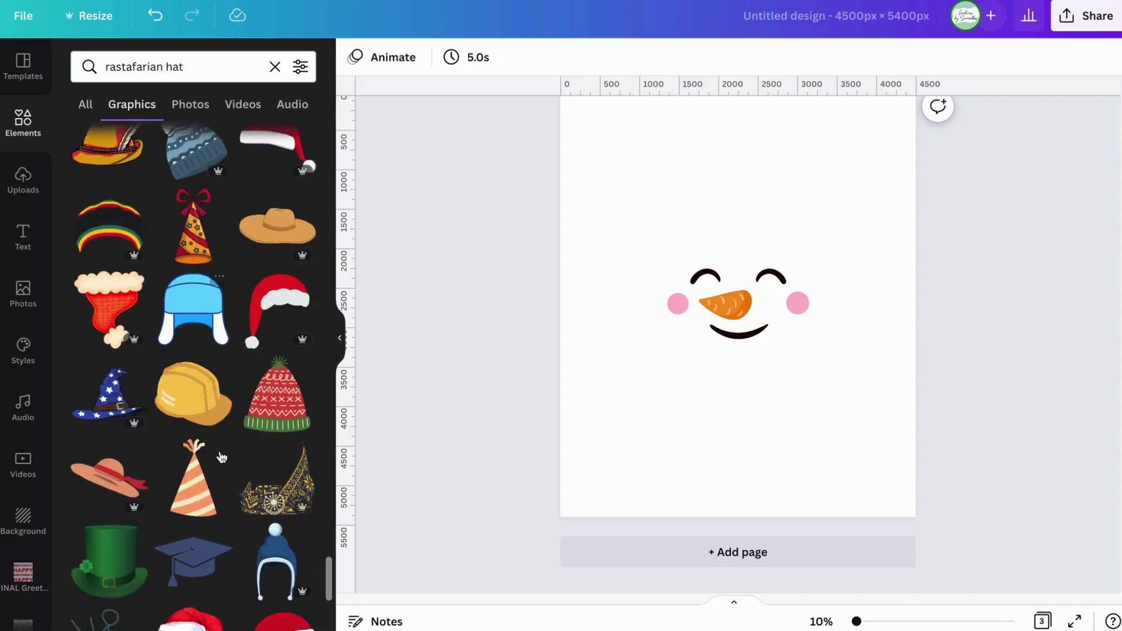
left_click(130, 227)
left_click_drag(731, 295, 727, 227)
left_click(833, 448)
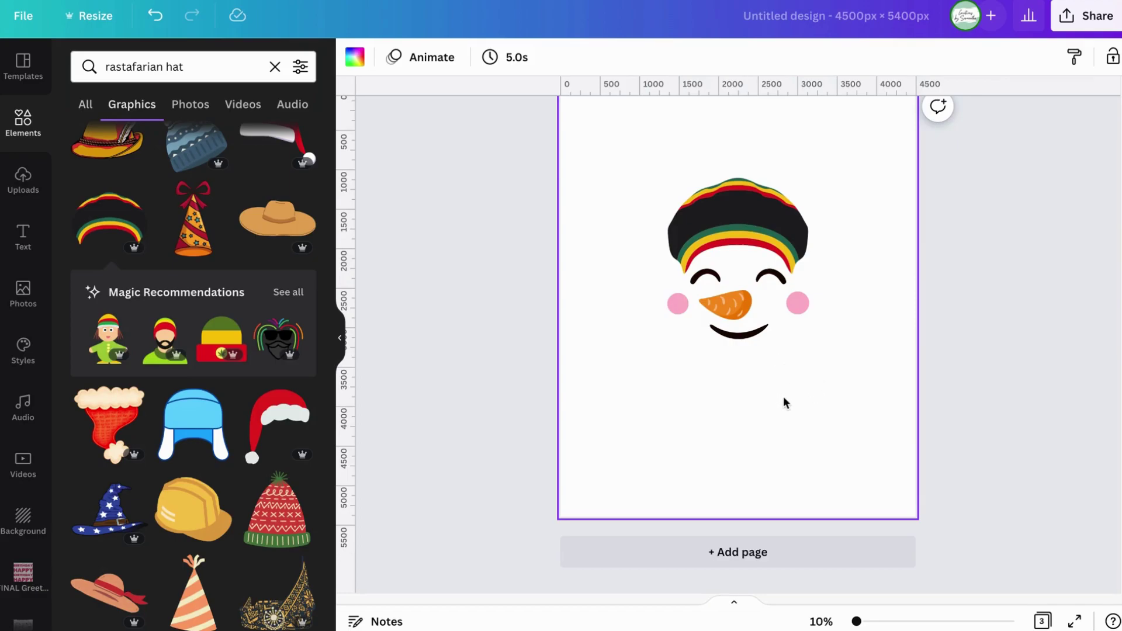
Crop the smiling face graphic on both sides to cut off the pink cheeks
left_click(800, 311)
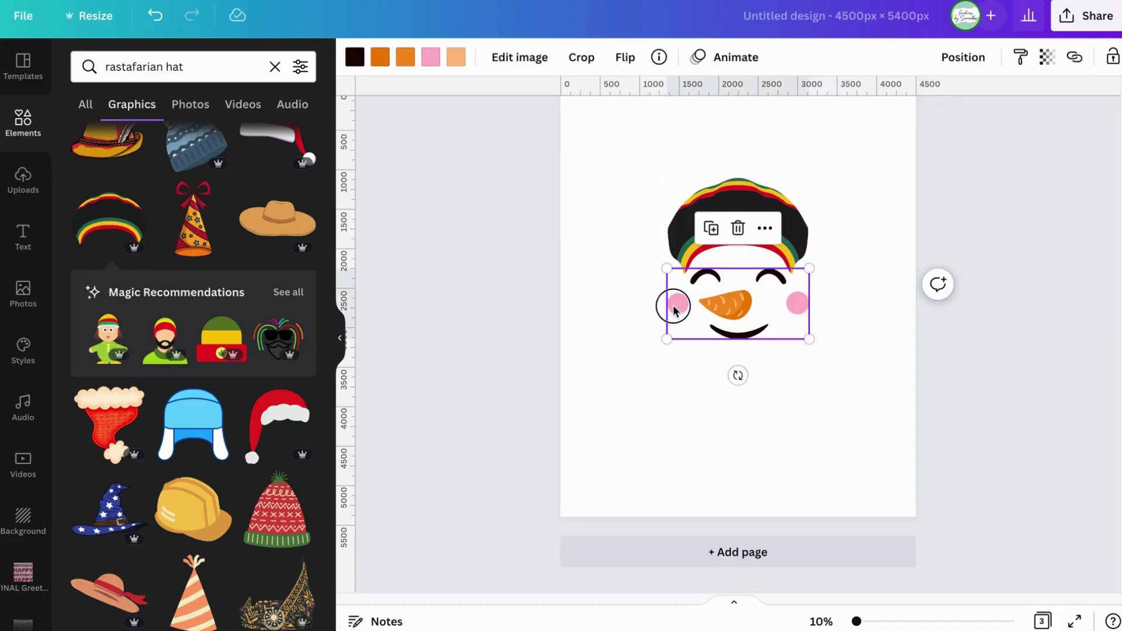
double_click(760, 315)
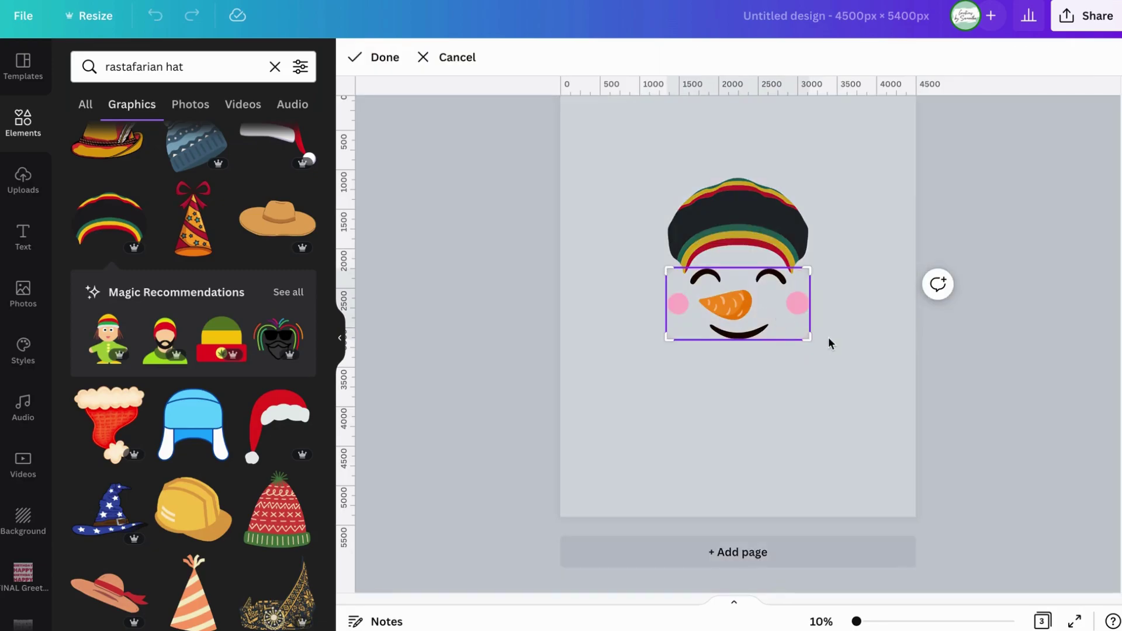
left_click_drag(808, 339, 786, 339)
left_click_drag(667, 335, 691, 337)
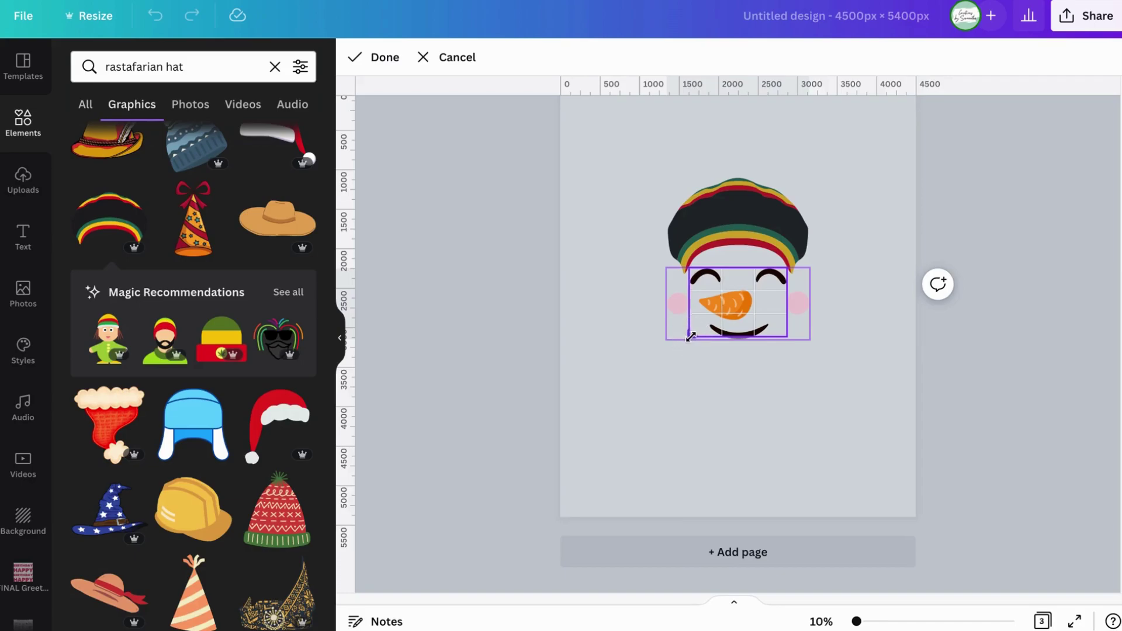
left_click(895, 622)
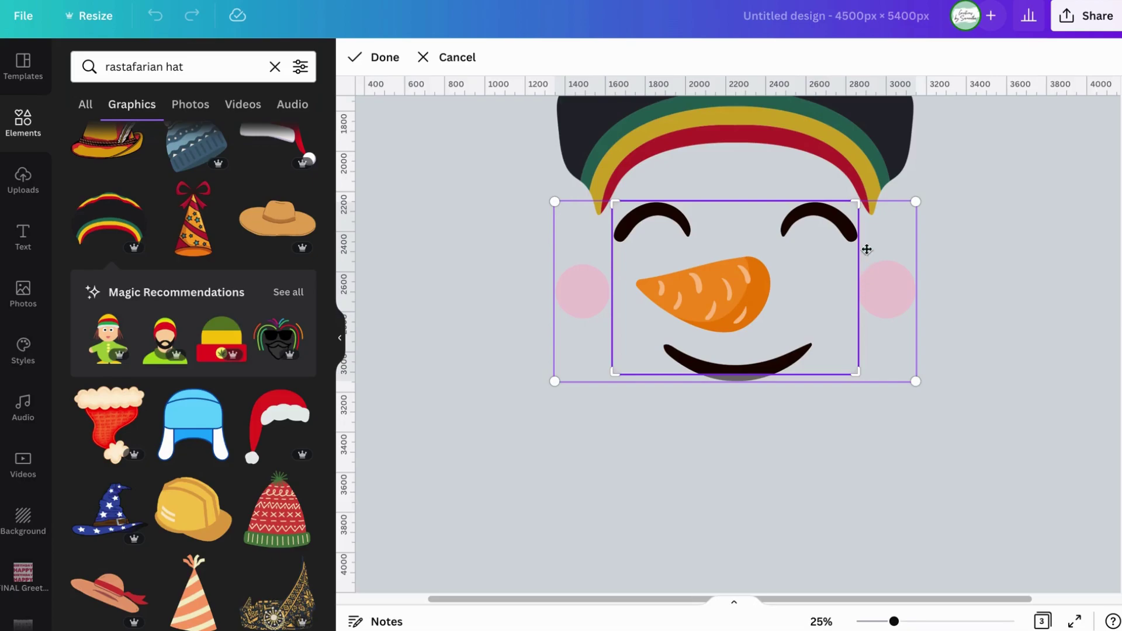
left_click(392, 57)
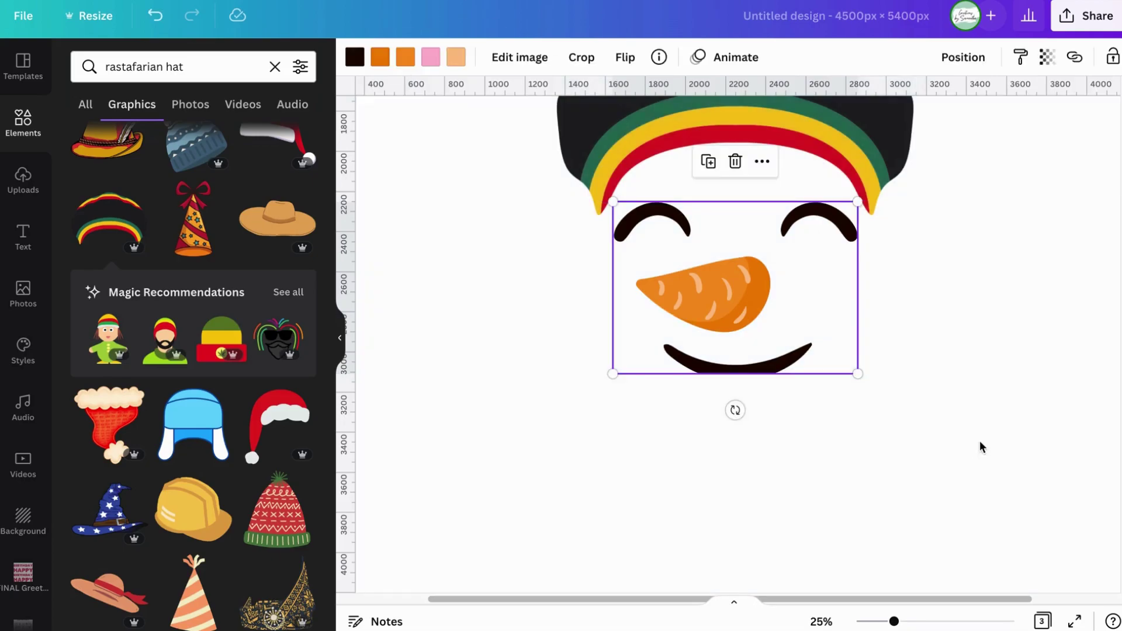
left_click(979, 442)
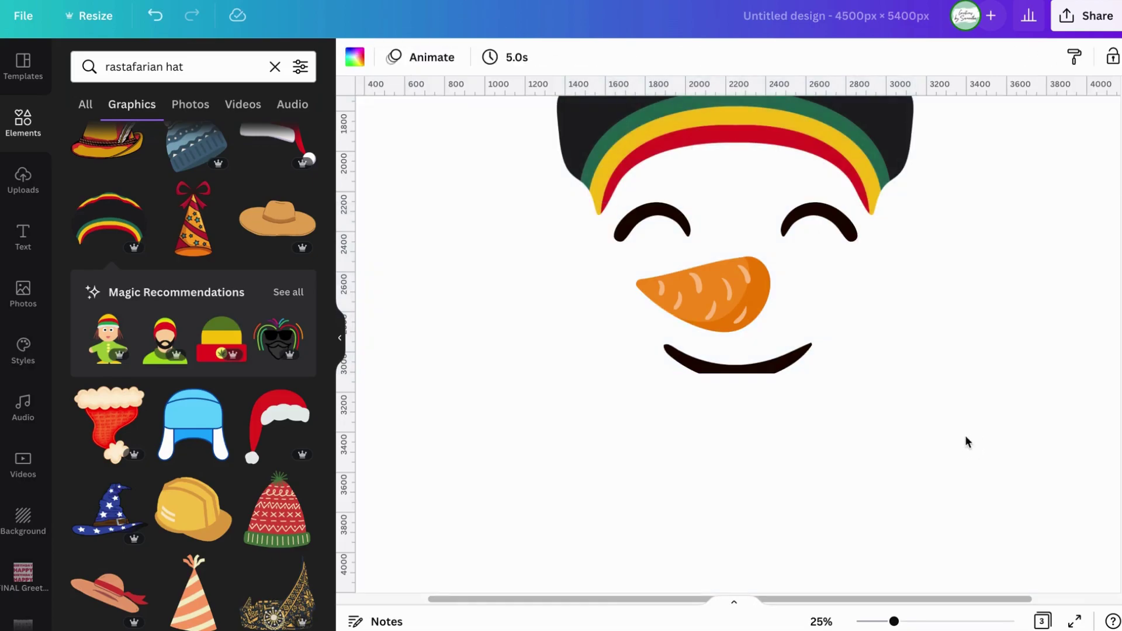
Extend the face graphic's crop downward to include the whole mouth, keeping the cheeks cropped out
double_click(739, 318)
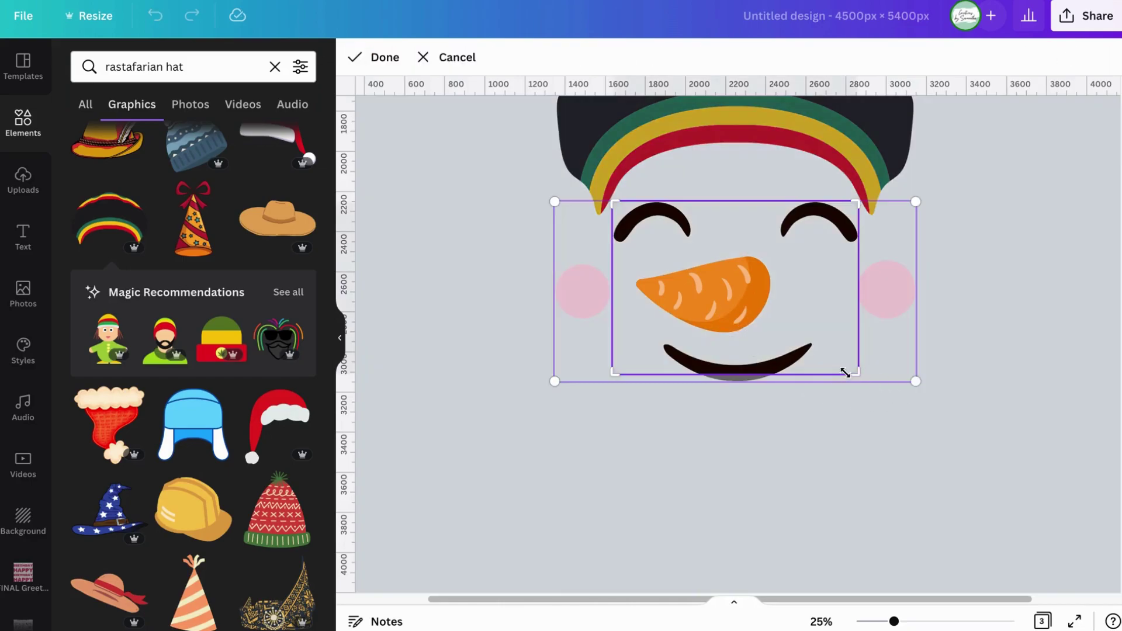
left_click_drag(850, 373, 856, 381)
right_click(855, 388)
left_click(830, 379)
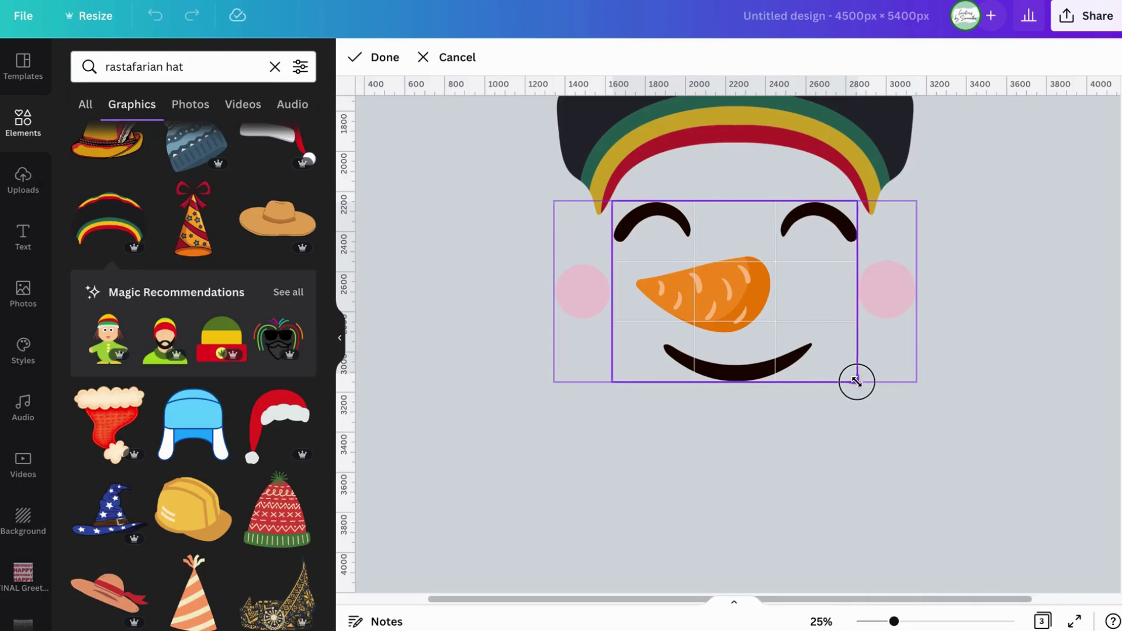
left_click_drag(857, 382, 857, 382)
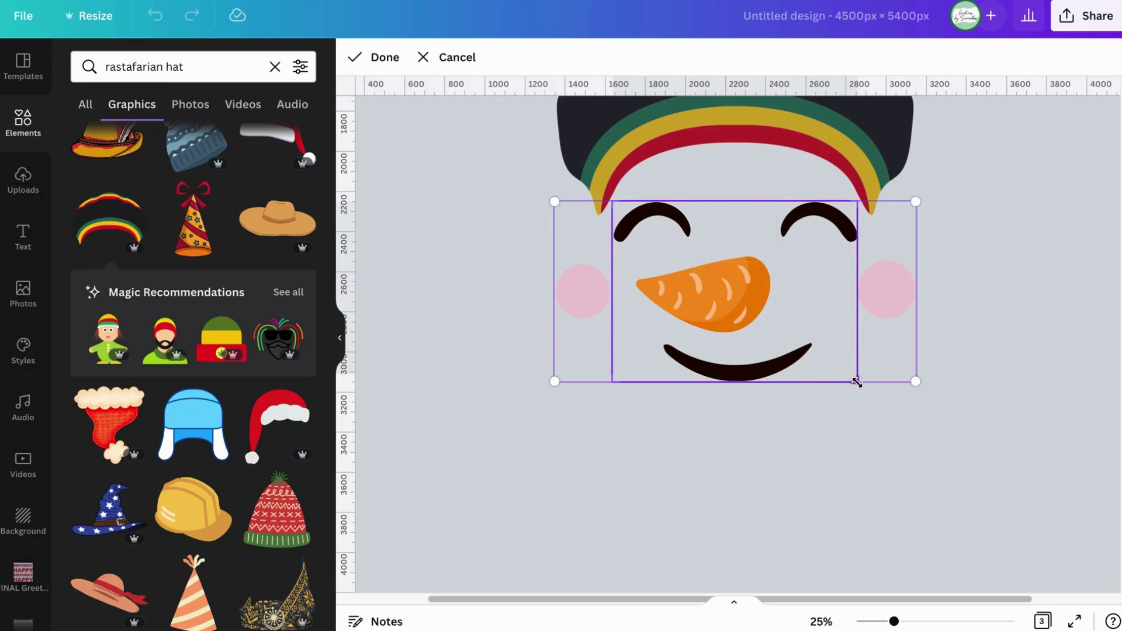
left_click(940, 450)
left_click(939, 450)
double_click(848, 243)
left_click_drag(857, 381, 859, 381)
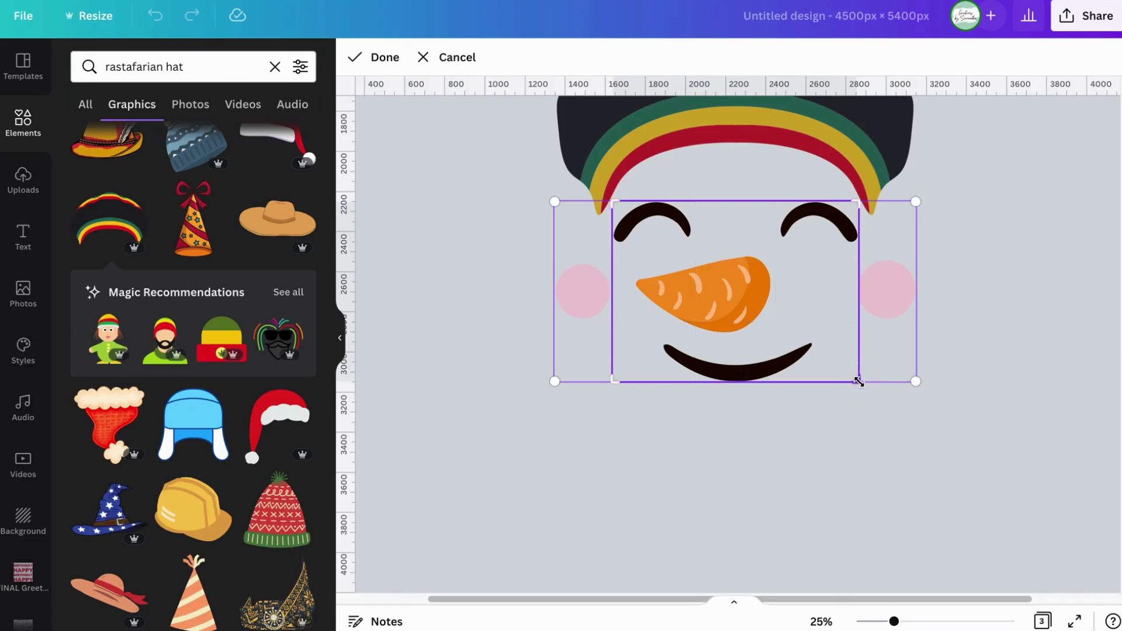
left_click(991, 410)
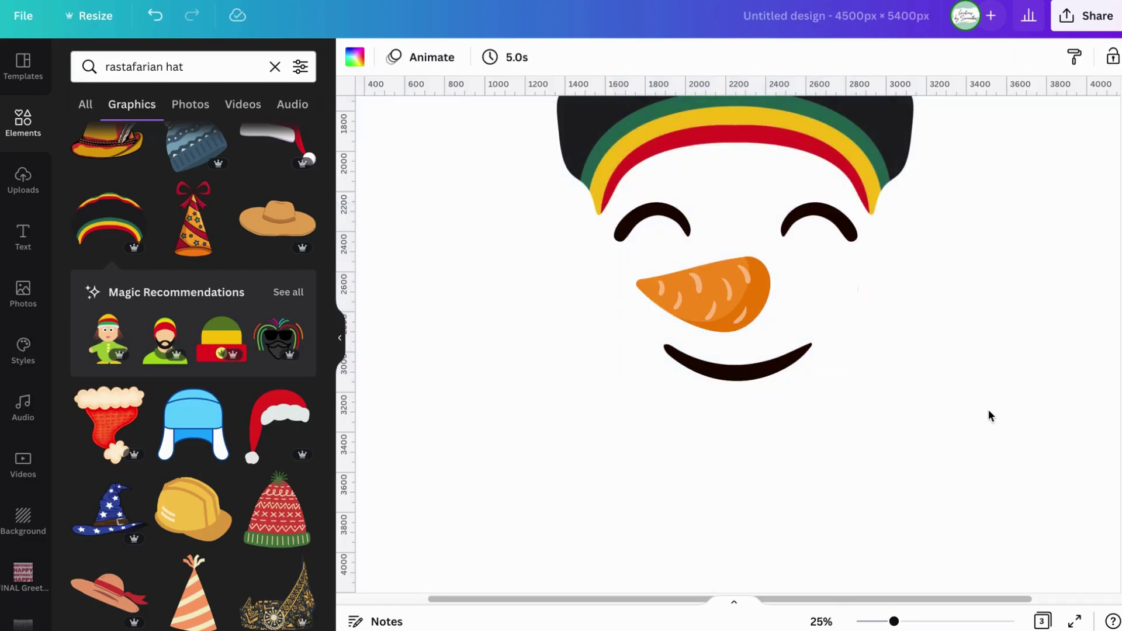
Raise the beret slightly on page 3 and fine-tune it downward so it sits just above the eyes
left_click_drag(891, 625, 863, 622)
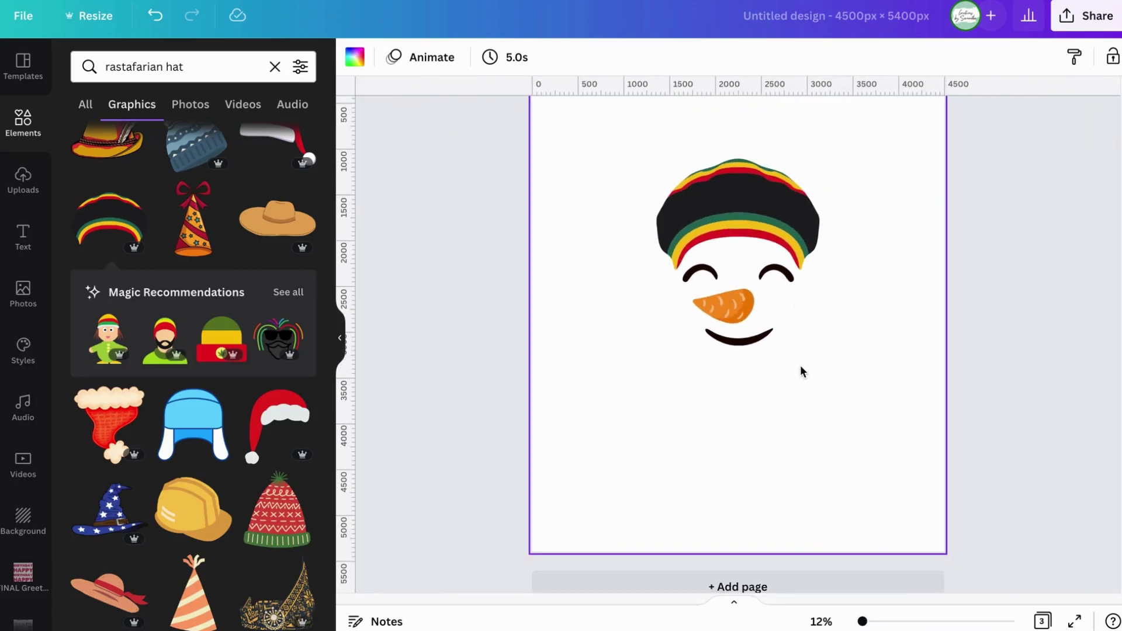
left_click(735, 203)
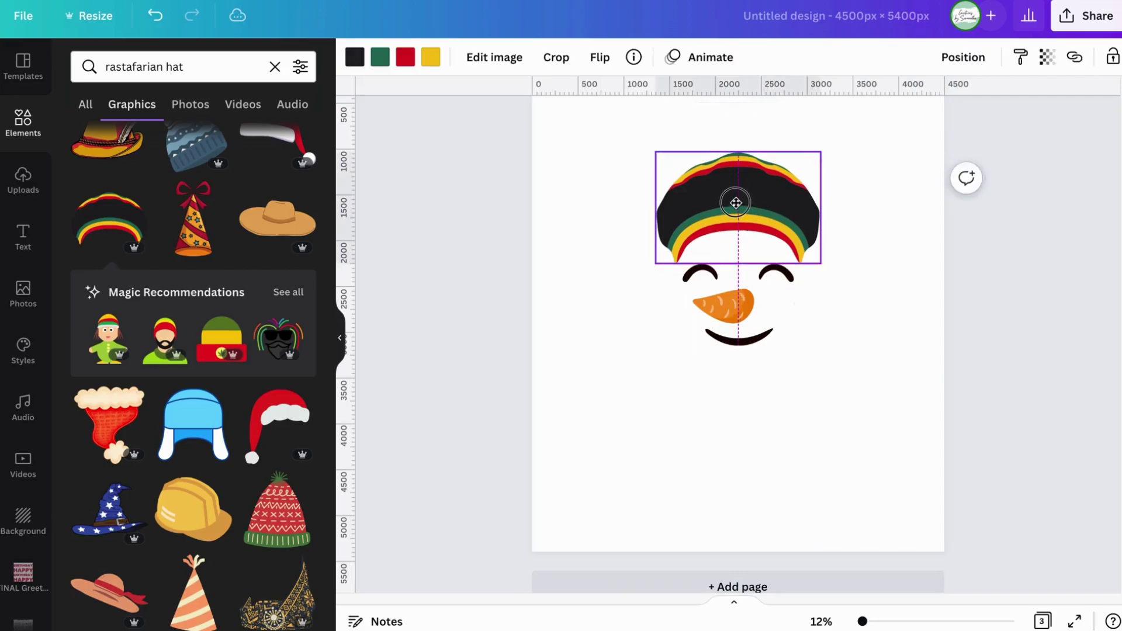
left_click(884, 390)
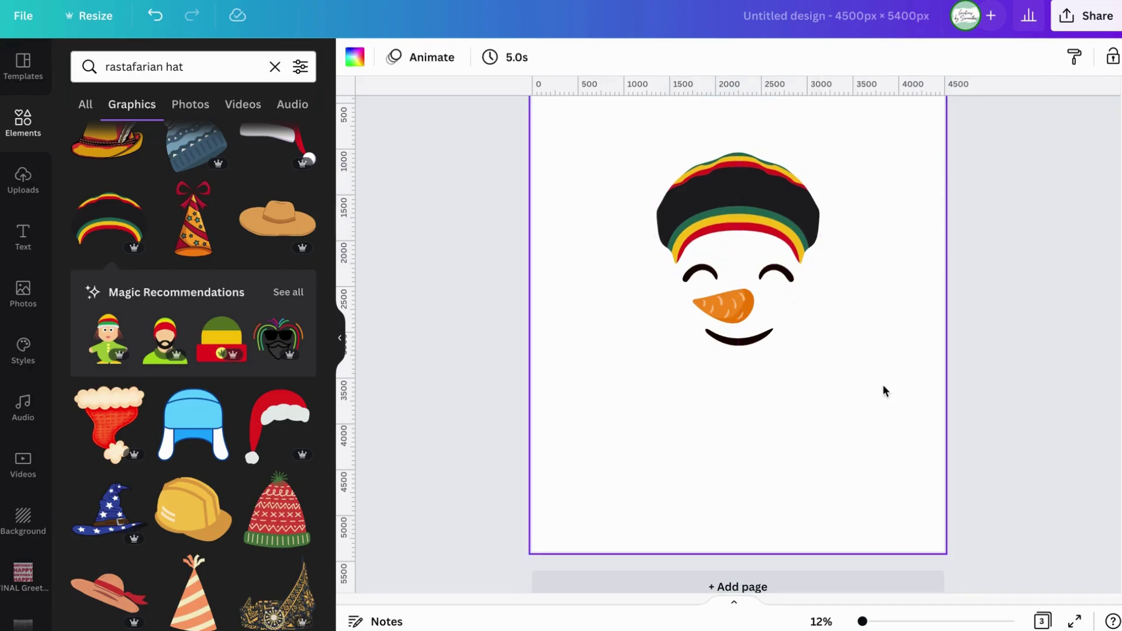
left_click(775, 211)
key("Down")
key("Down")
key("Down")
key("Down")
key("Down")
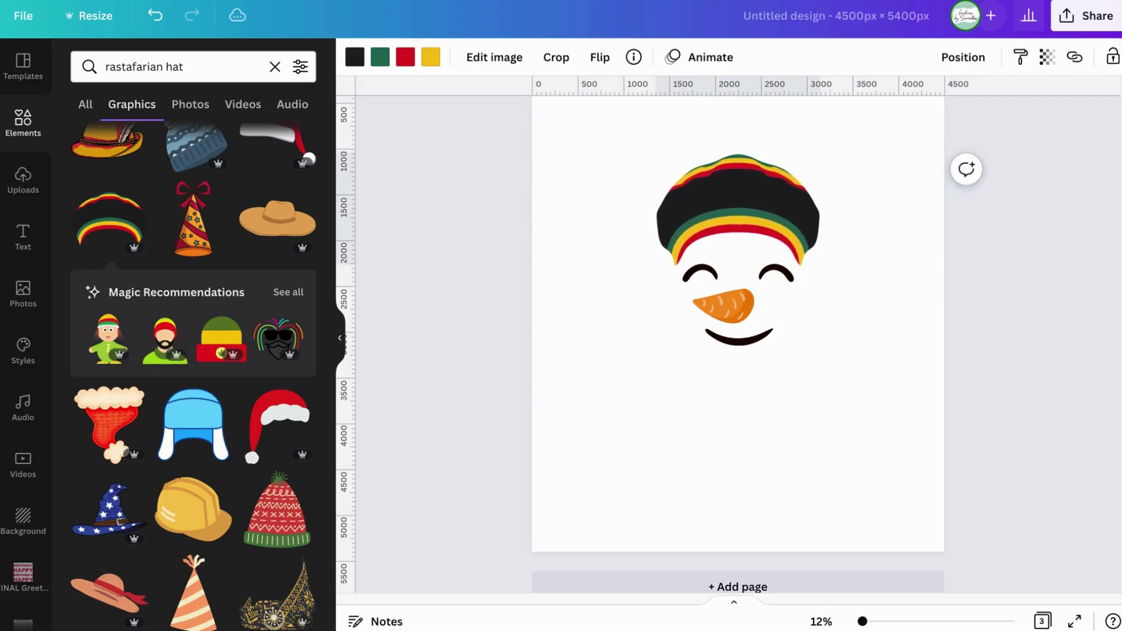
left_click(873, 462)
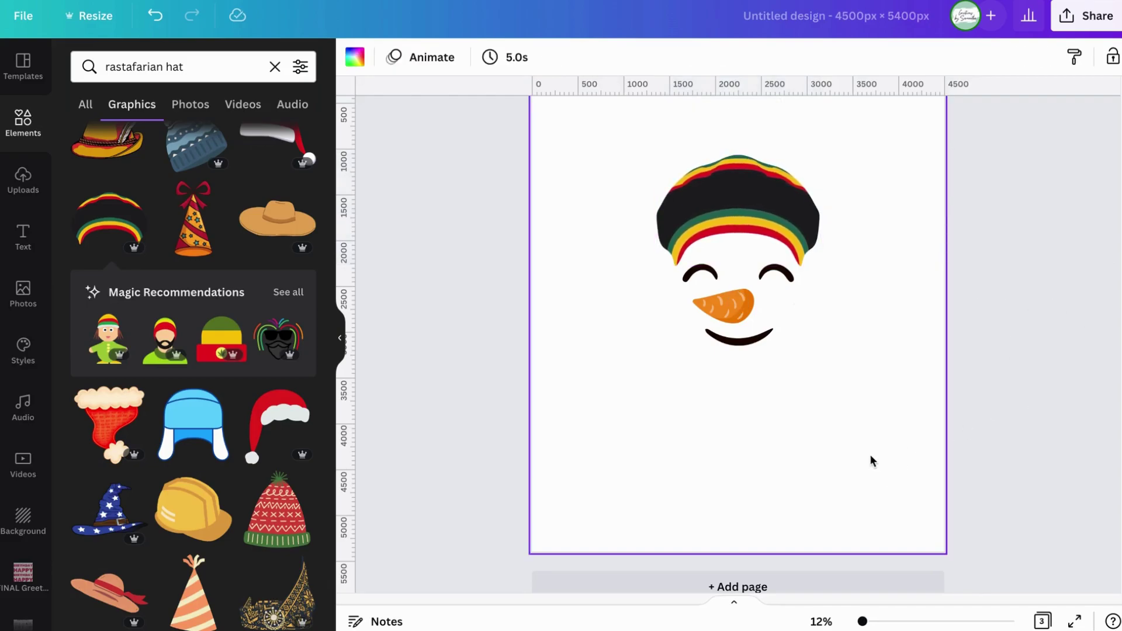
Group the beret with the smiling face, enlarge the group to nearly three quarters of the page width and centre it on page 3
left_click_drag(871, 457, 617, 120)
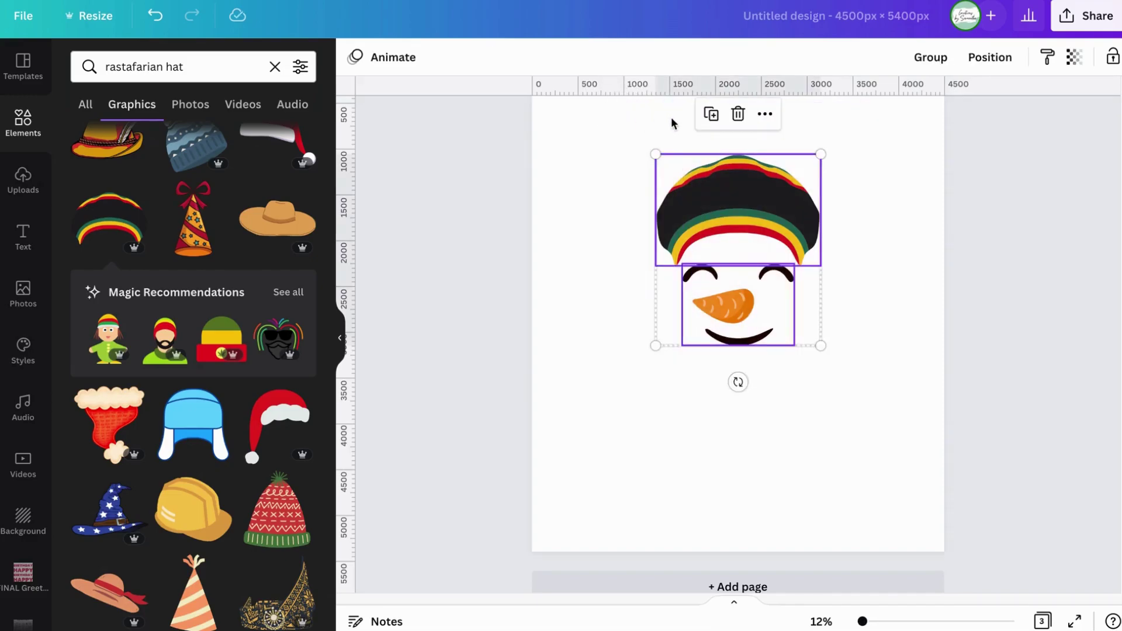
key("ctrl+g")
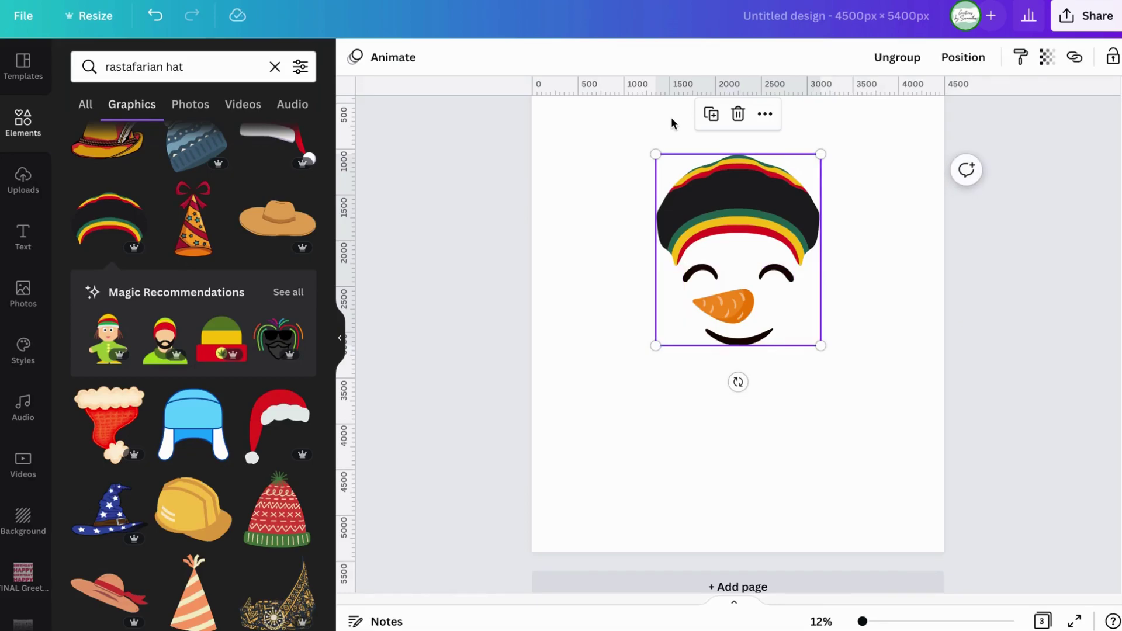
left_click_drag(817, 343, 927, 524)
left_click_drag(865, 624, 857, 623)
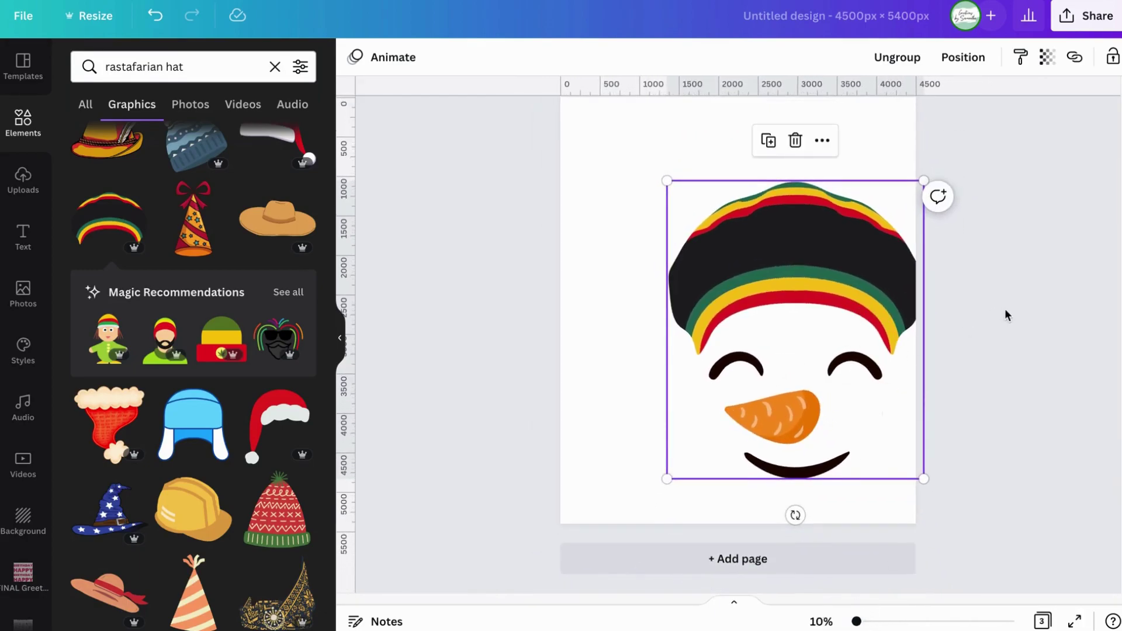
scroll(1011, 327, "up", 1)
left_click_drag(837, 357, 762, 333)
left_click(1011, 342)
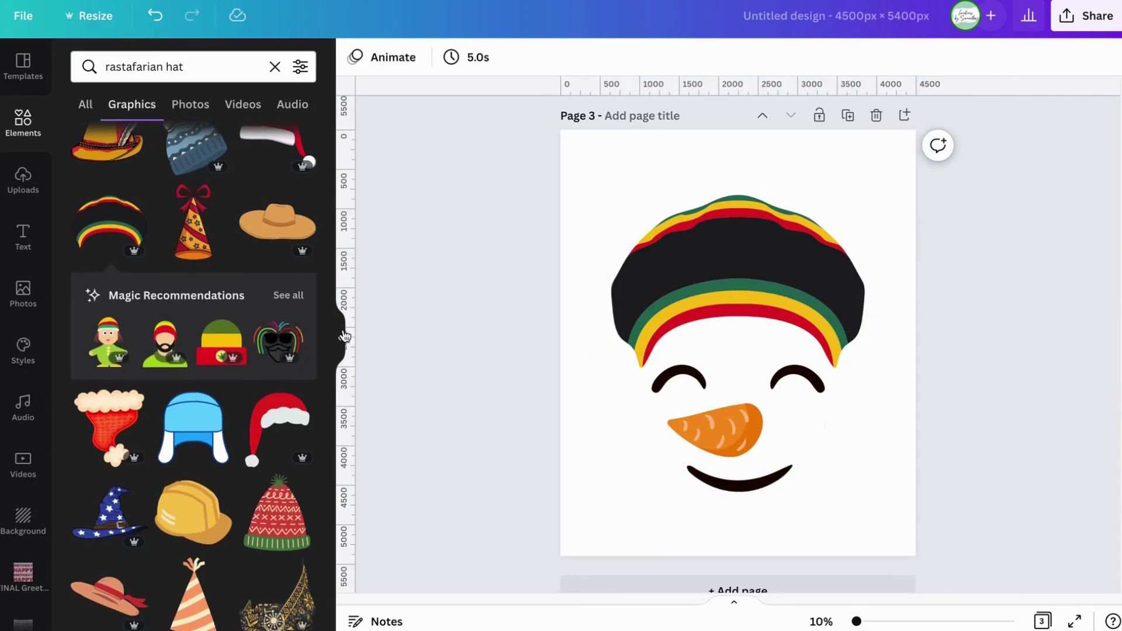
scroll(300, 504, "up", 5)
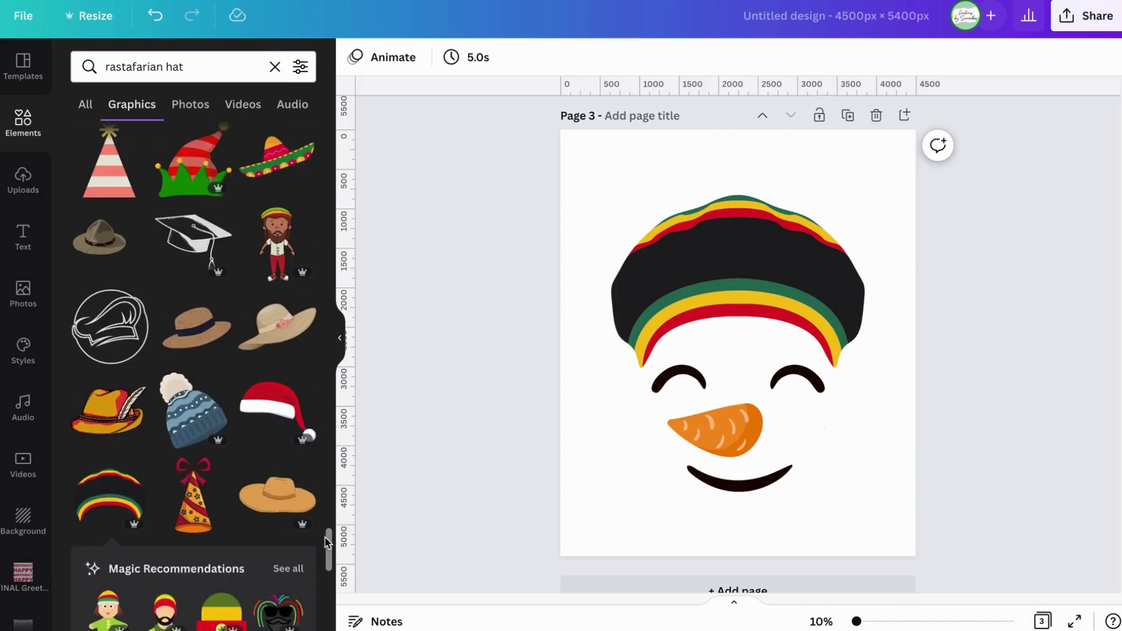
left_click_drag(329, 542, 321, 111)
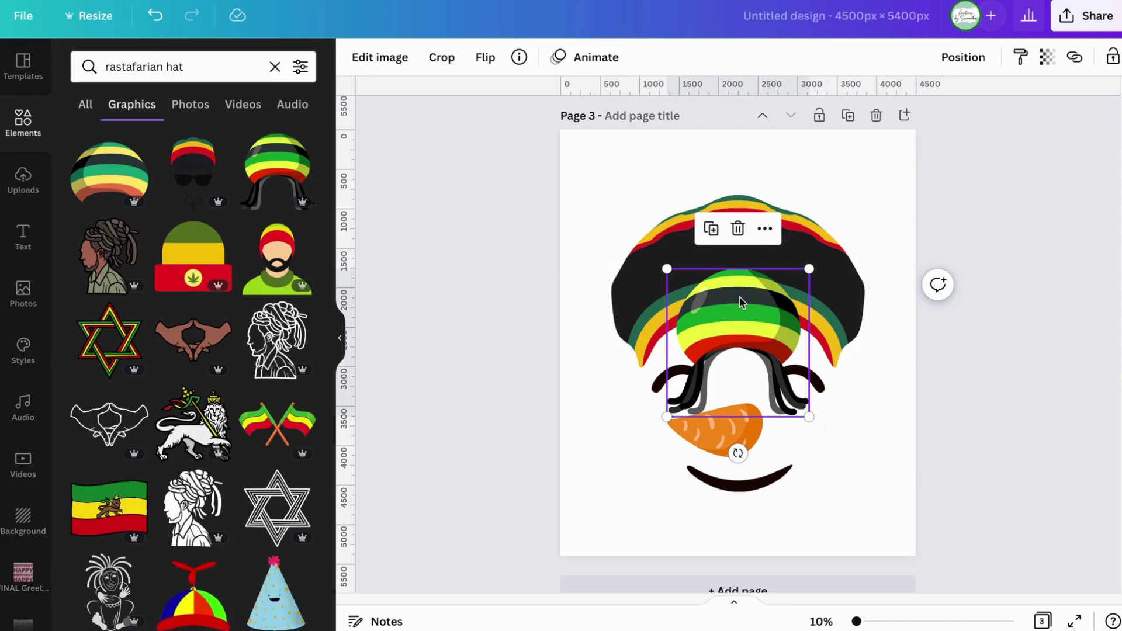
key("Delete")
Duplicate page 3 and delete the beret from the copy on page 4, keeping the face
left_click(848, 116)
left_click(726, 294)
left_click(728, 296)
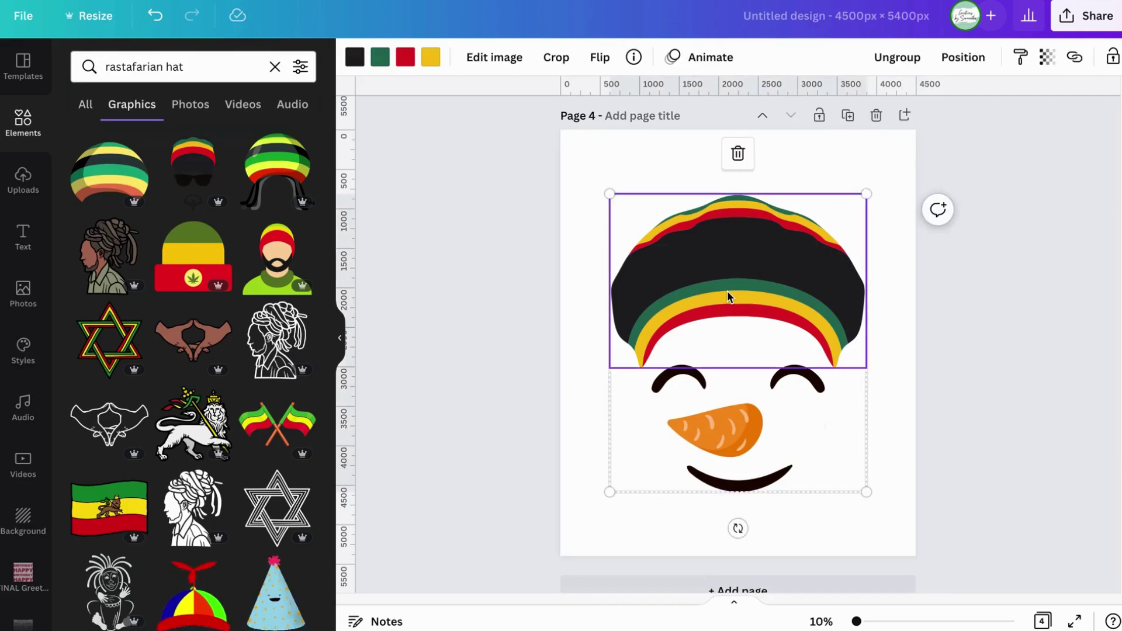
key("Delete")
Add the striped rasta hat with dreadlocks to page 4, enlarge it to over three quarters of the page width and place it above the face
left_click(281, 170)
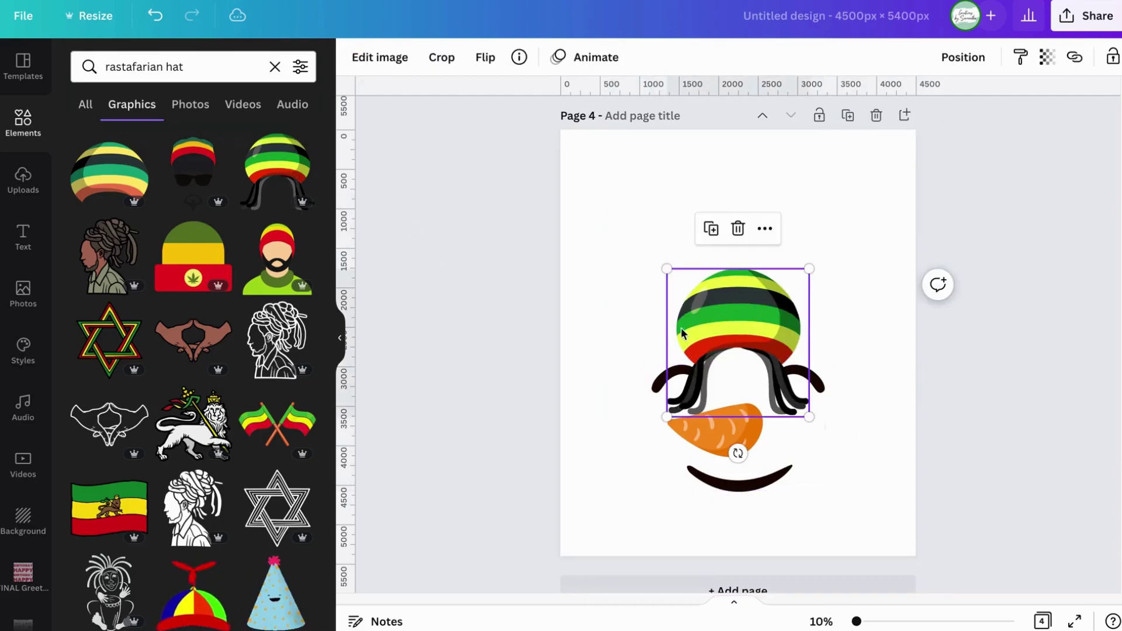
left_click_drag(648, 263, 453, 208)
left_click_drag(699, 253, 761, 283)
Shrink the face on page 4, send the dreadlock hat behind it, and centre the face between the dreadlocks
left_click(709, 475)
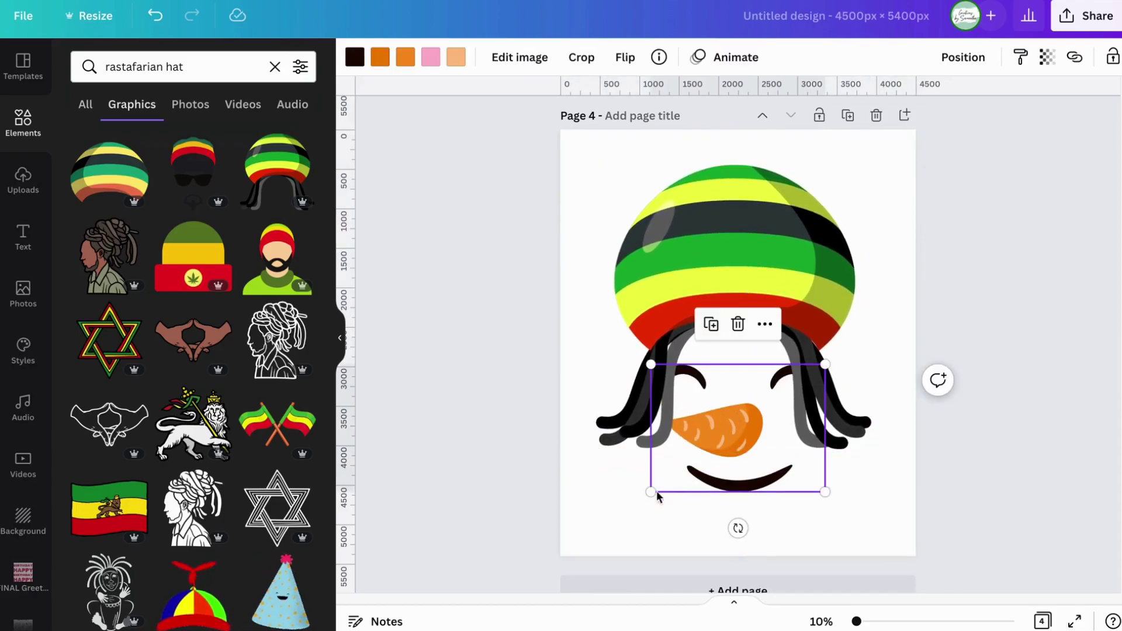
left_click_drag(649, 489, 714, 451)
mouse_move(778, 397)
left_mouse_down()
mouse_move(724, 397)
mouse_move(774, 395)
left_mouse_up()
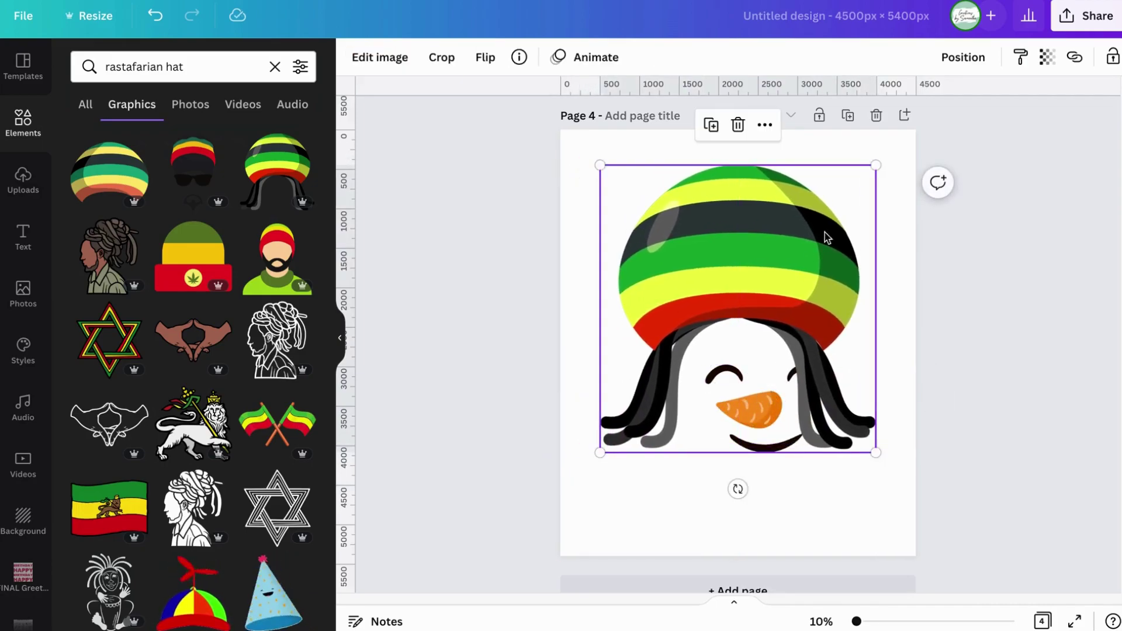
left_click(966, 67)
left_click(922, 106)
left_click_drag(737, 403, 713, 397)
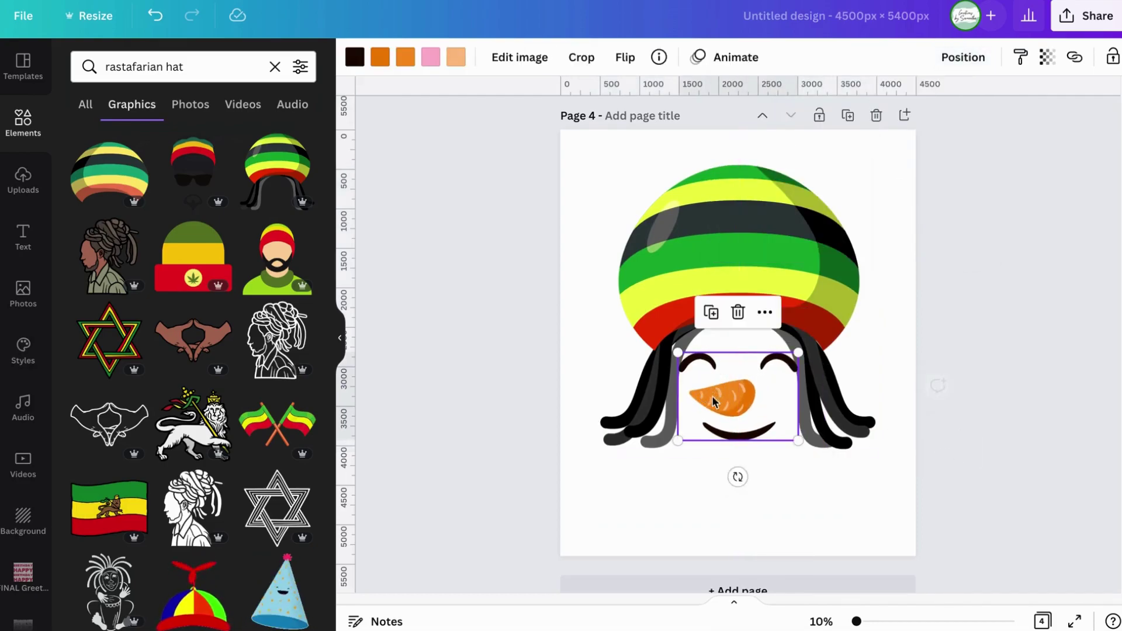
Reduce the face slightly more and nudge it so it fits centred between the dreadlocks
left_click(1020, 318)
left_click(695, 435)
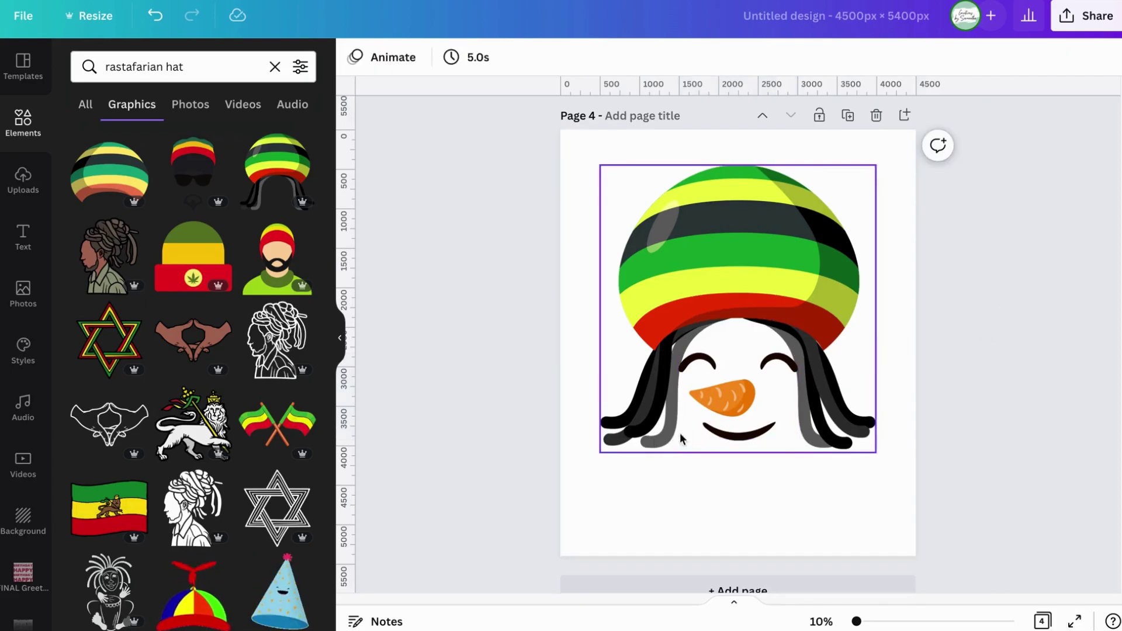
left_click(700, 433)
left_click_drag(678, 441, 684, 436)
left_click_drag(752, 403, 749, 401)
left_click(1104, 394)
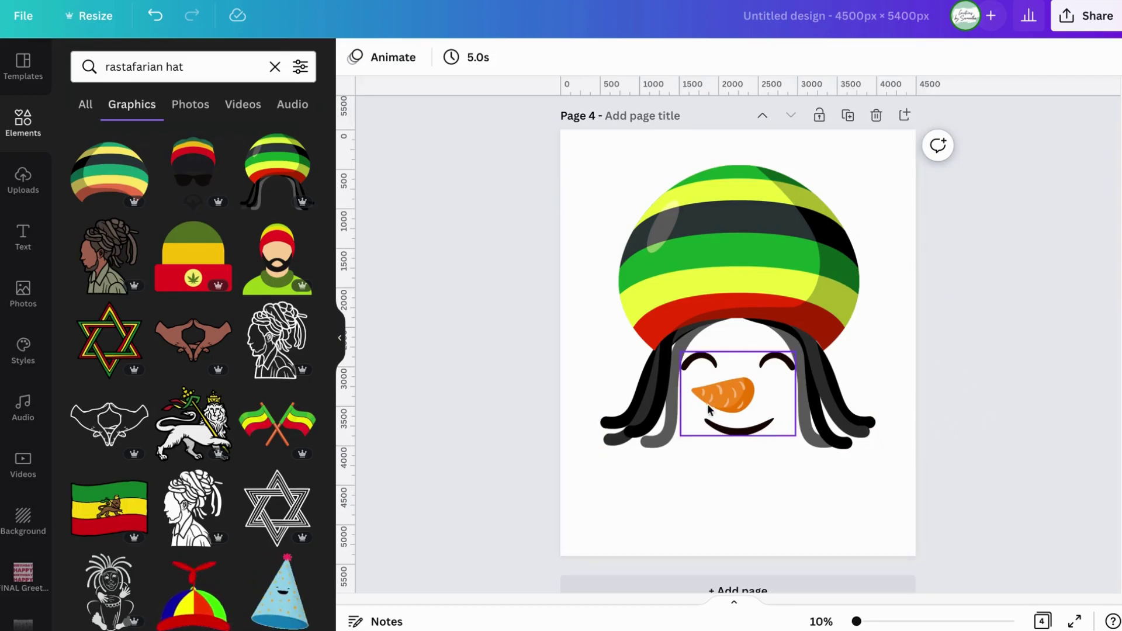
Delete the dreadlock hat from page 4, keeping the small face
scroll(696, 402, "down", 1)
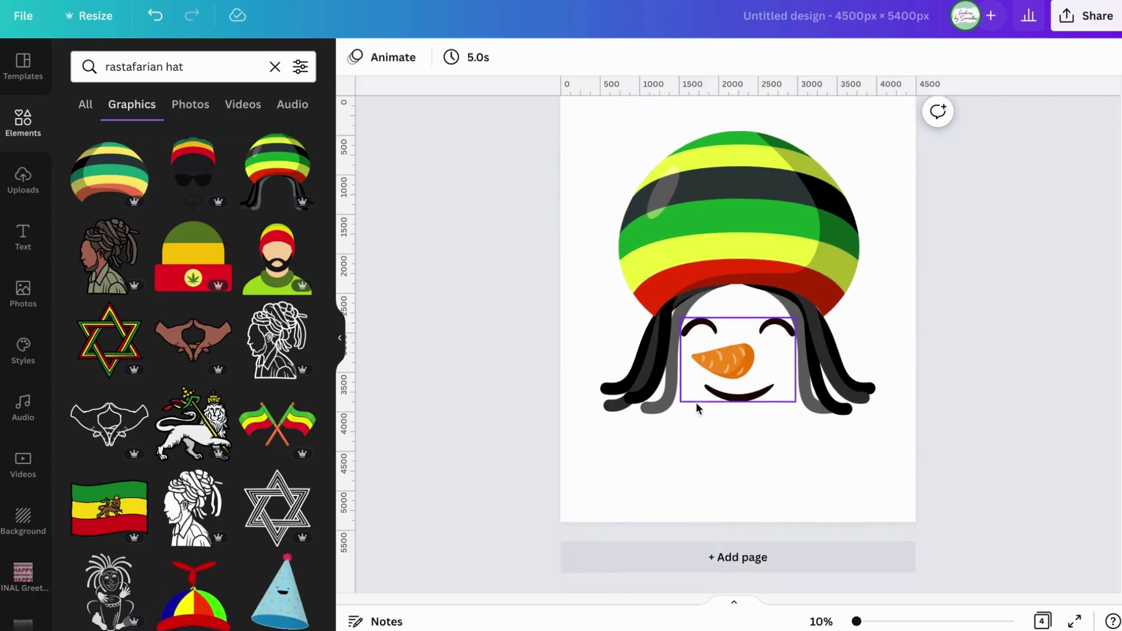
scroll(690, 357, "up", 3)
scroll(729, 395, "down", 3)
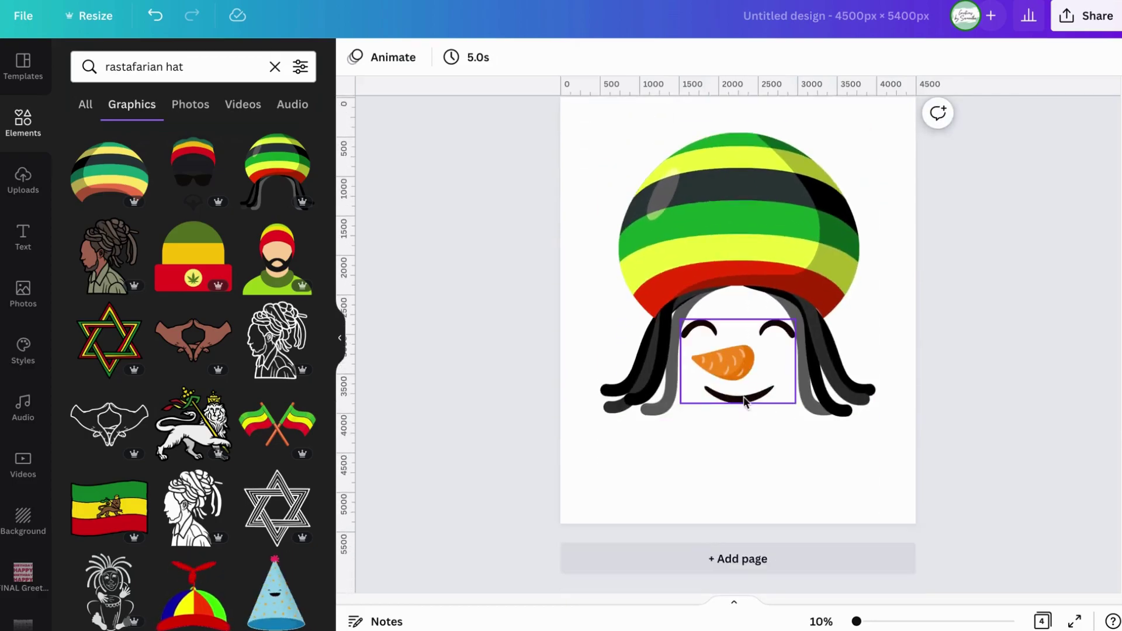
left_click_drag(975, 414, 721, 245)
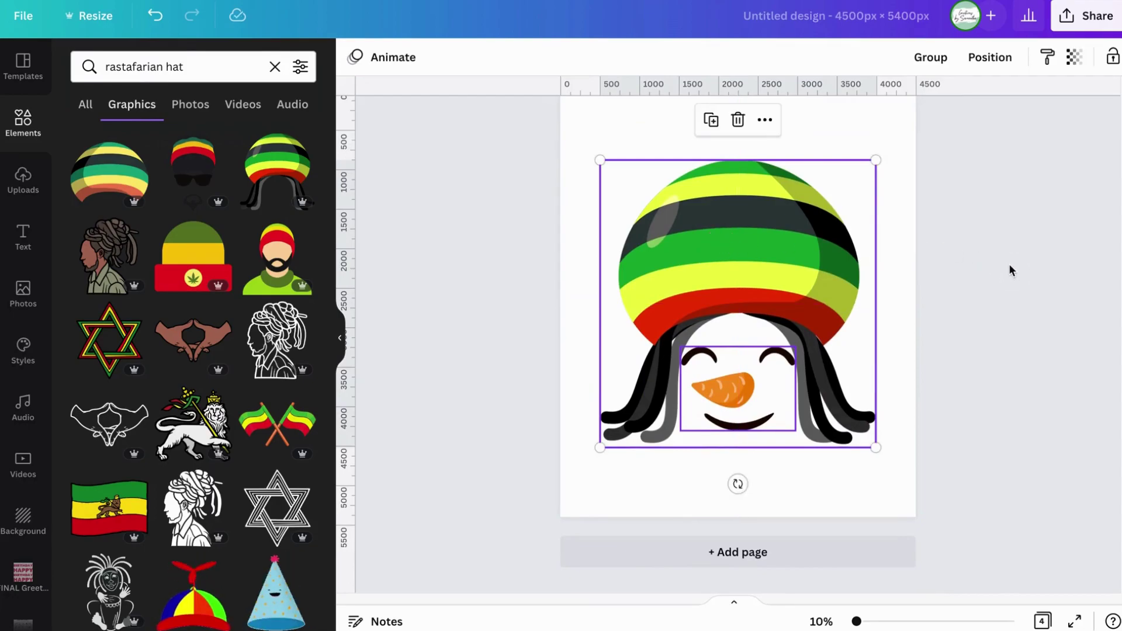
left_click(1012, 270)
left_click(769, 261)
key("Delete")
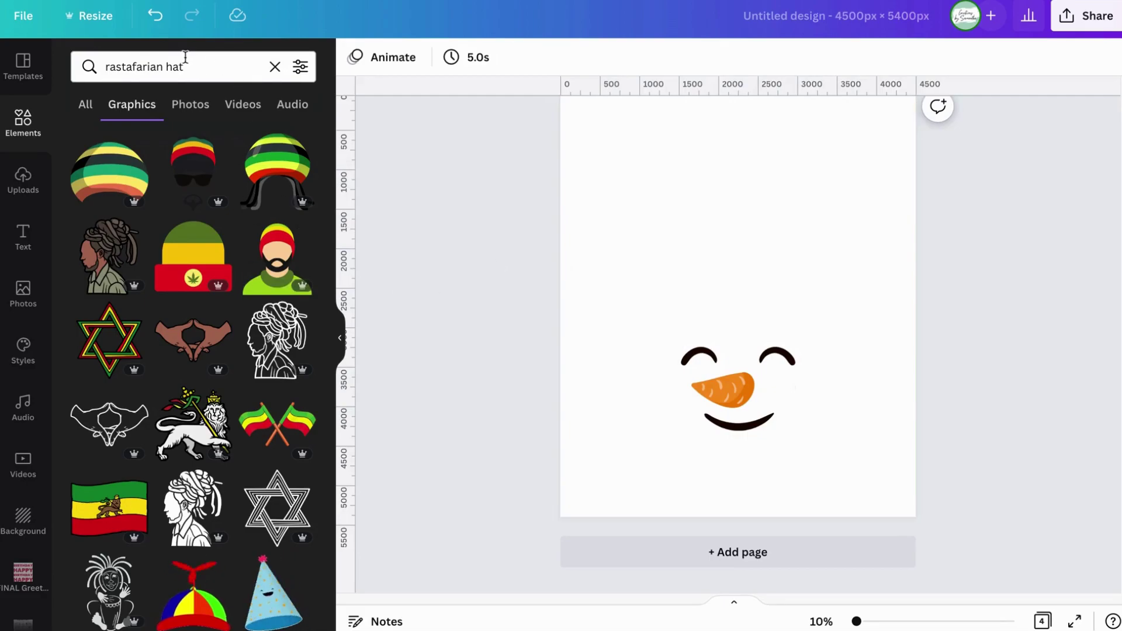
Find the fur-trimmed Santa hat among the hat graphics, add it to page 4 and flip it horizontally
scroll(193, 293, "down", 10)
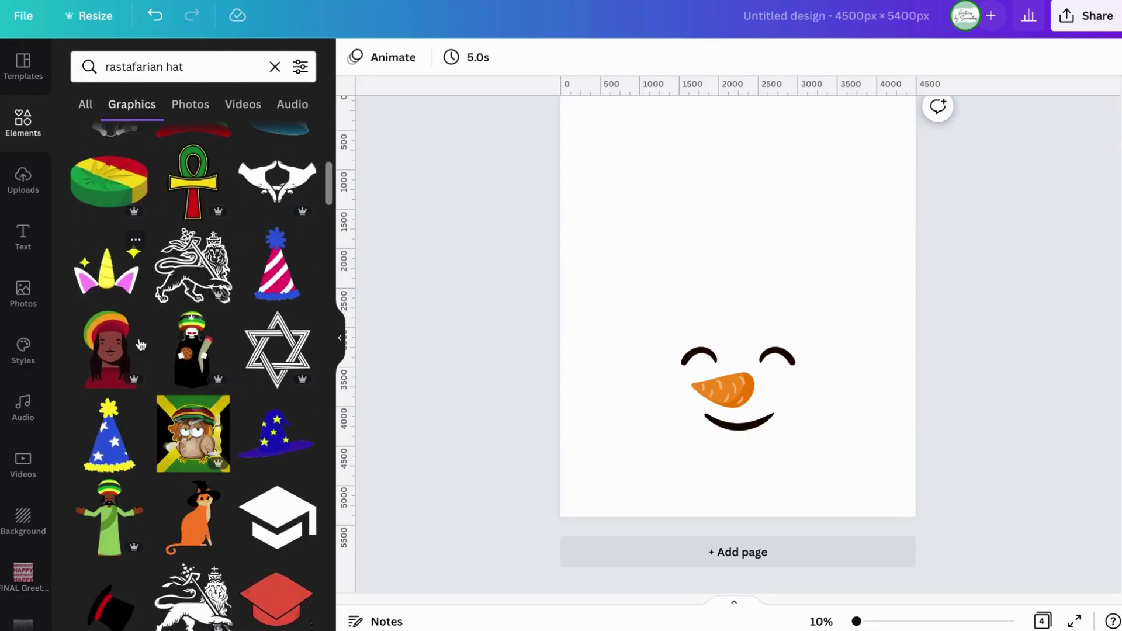
scroll(140, 341, "down", 5)
scroll(140, 341, "down", 5)
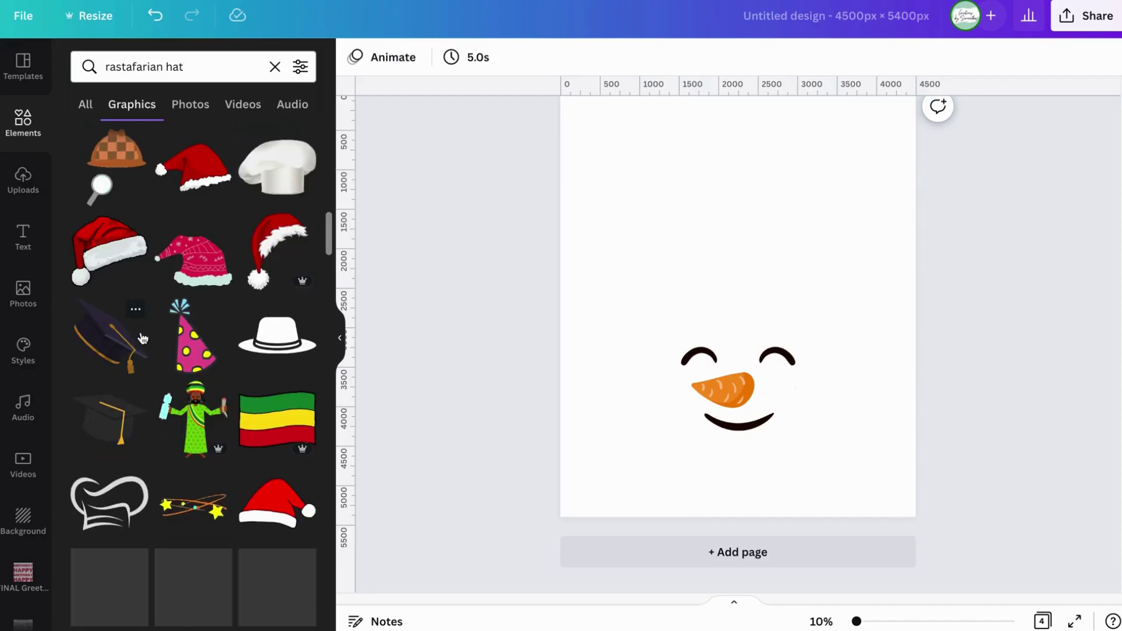
left_click(301, 250)
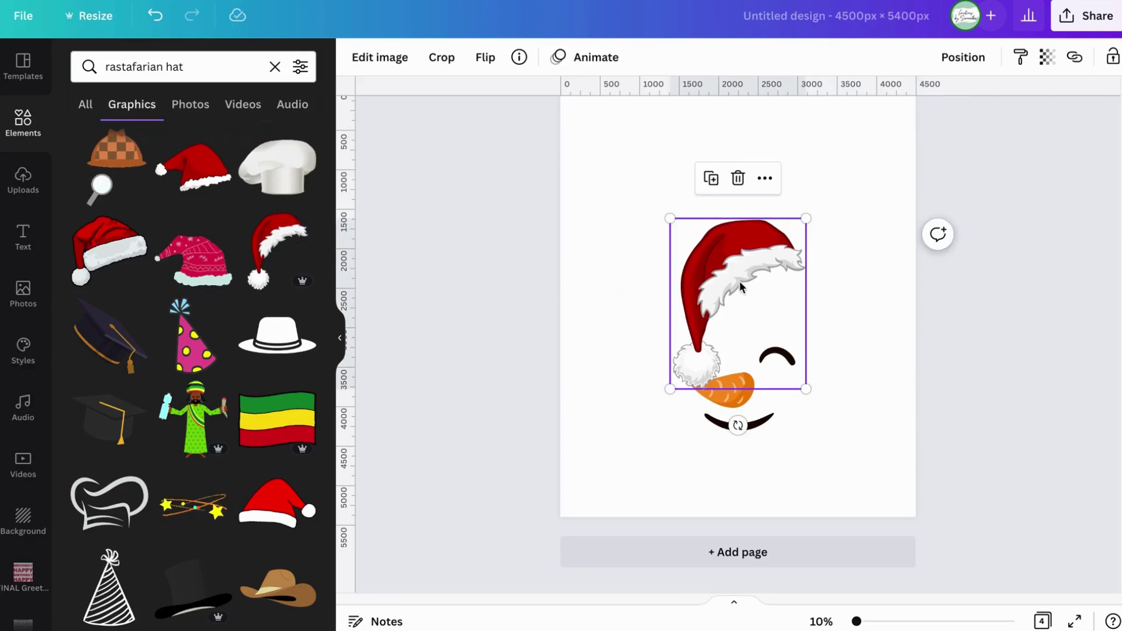
left_click(486, 59)
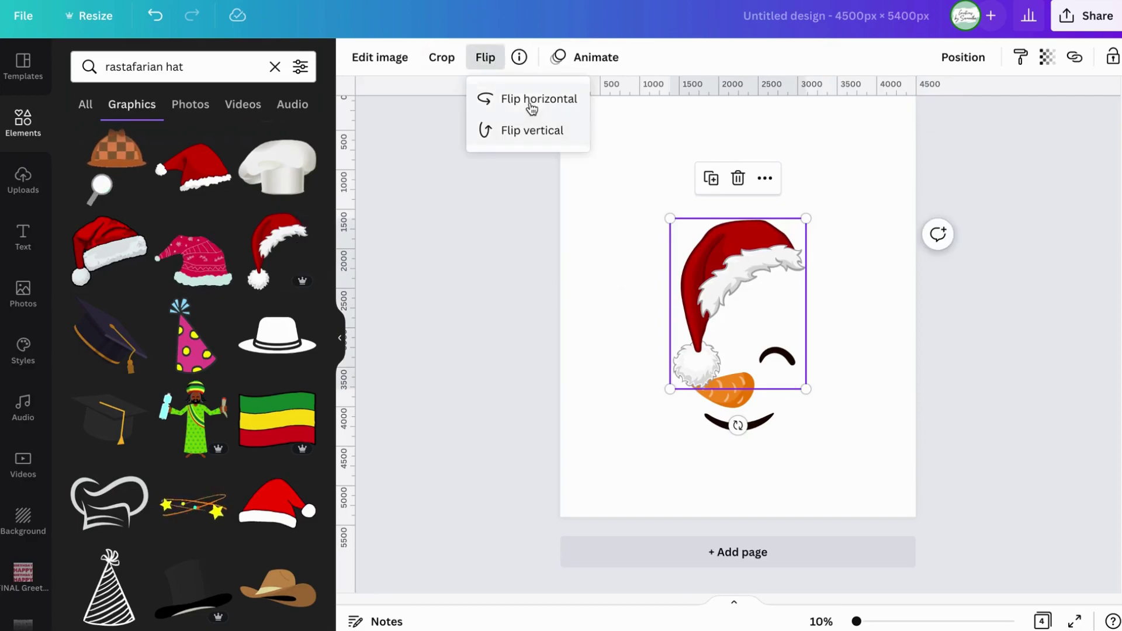
left_click(529, 100)
Try the Santa hat tilted slightly counterclockwise above the face, and delete it from page 4
left_click_drag(796, 366, 854, 402)
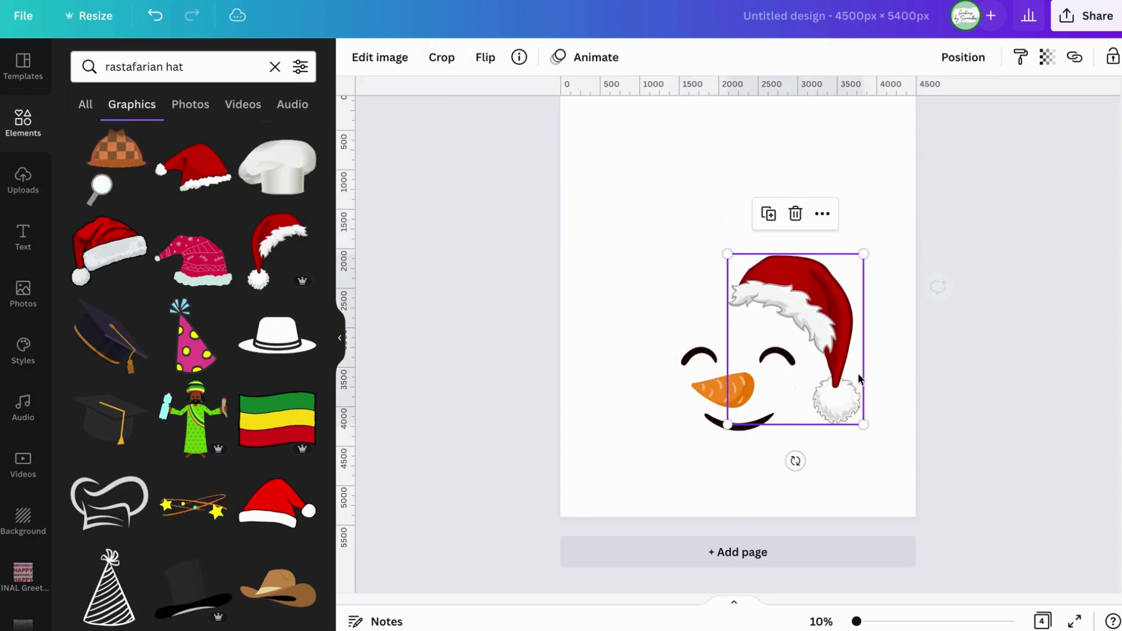
left_click_drag(798, 464, 816, 454)
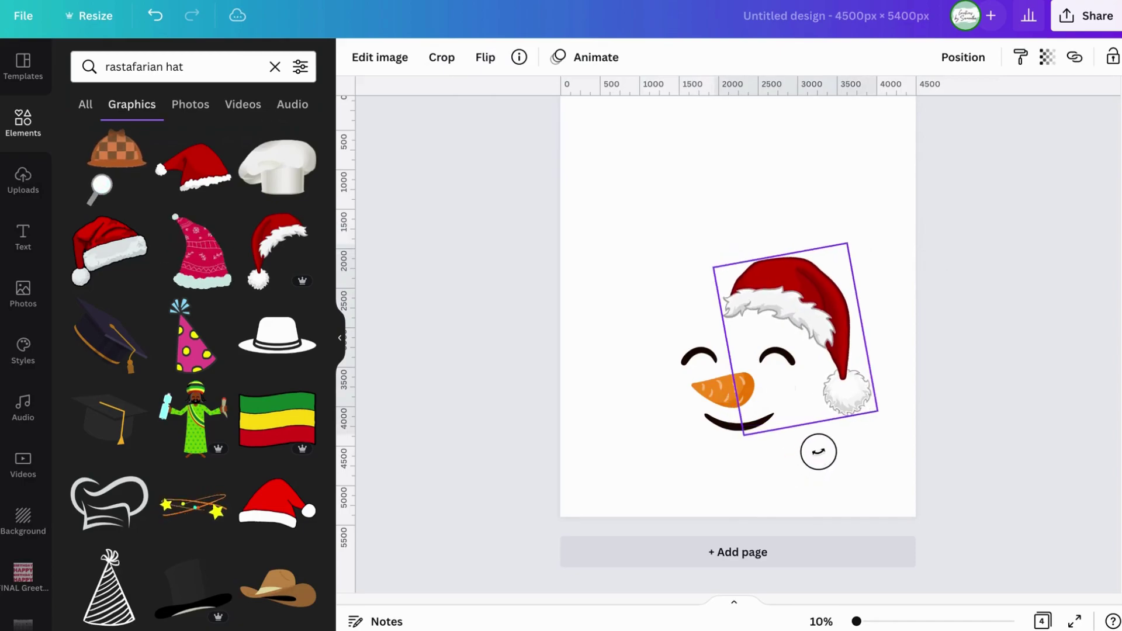
left_click_drag(790, 335, 781, 314)
left_click(867, 352)
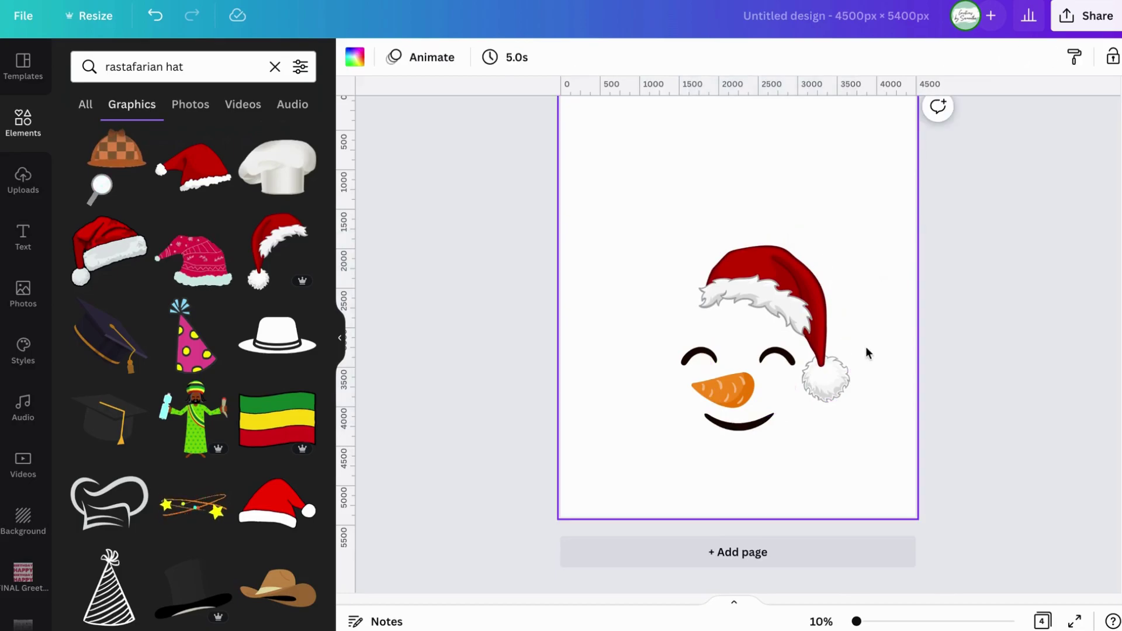
left_click(833, 318)
key("Delete")
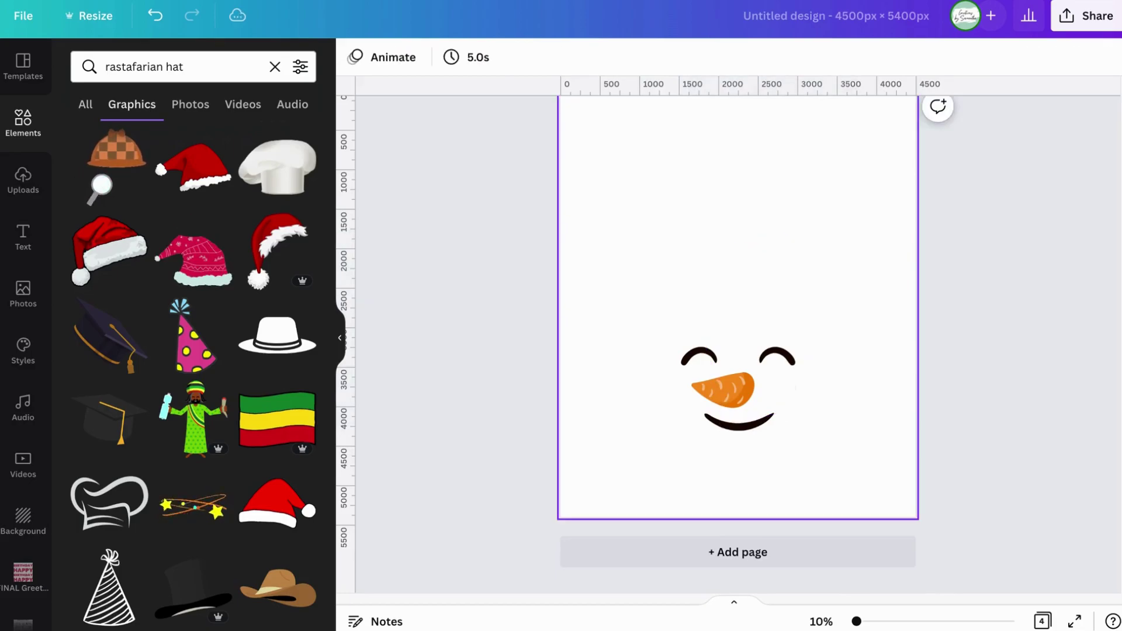
Try the plain red Santa hat with white trim above the face on page 4, and delete it
scroll(173, 373, "down", 3)
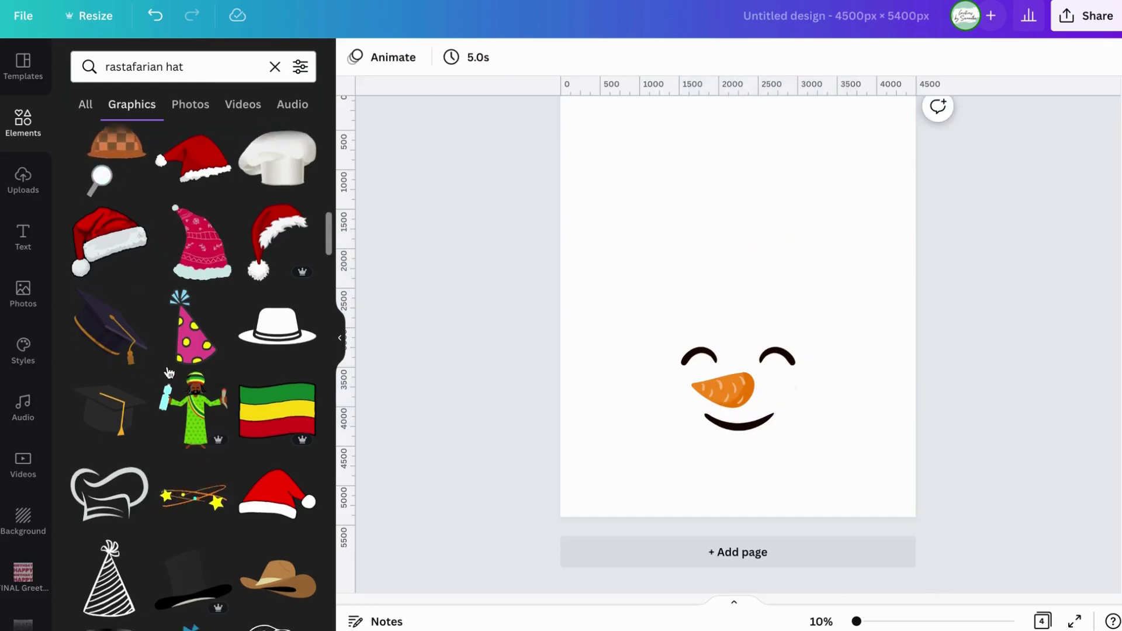
scroll(173, 373, "down", 3)
scroll(172, 373, "up", 3)
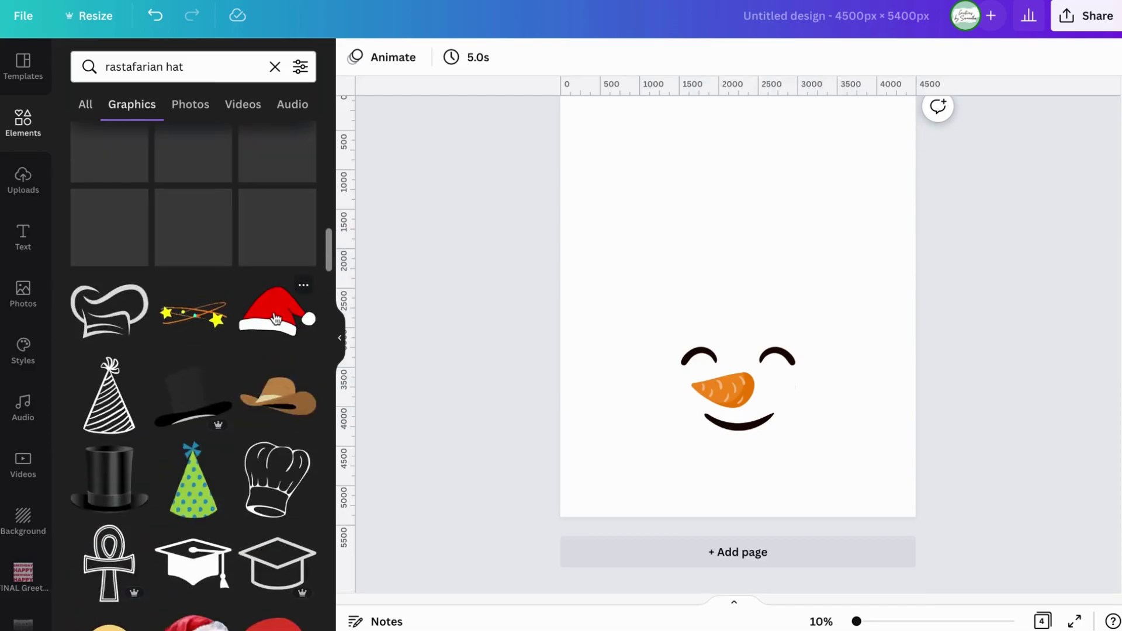
key("ctrl+z")
left_click_drag(744, 308, 792, 282)
key("Delete")
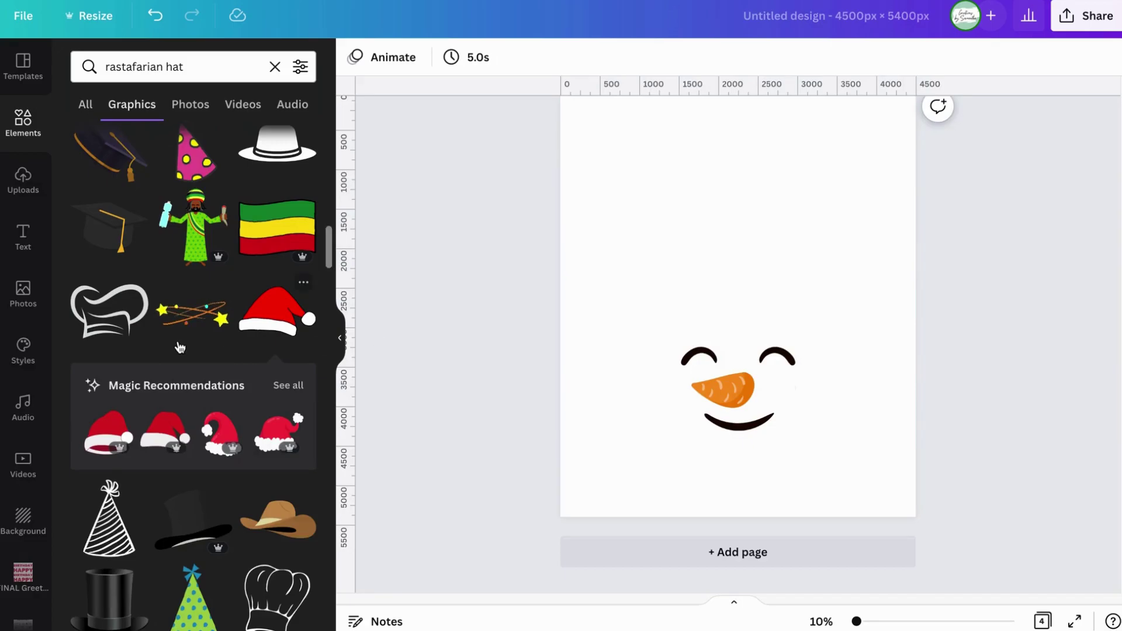
Add the brown cowboy hat to page 4, enlarge it to about 60% of the page width and place it just above the eyes
scroll(168, 352, "down", 2)
left_click(278, 391)
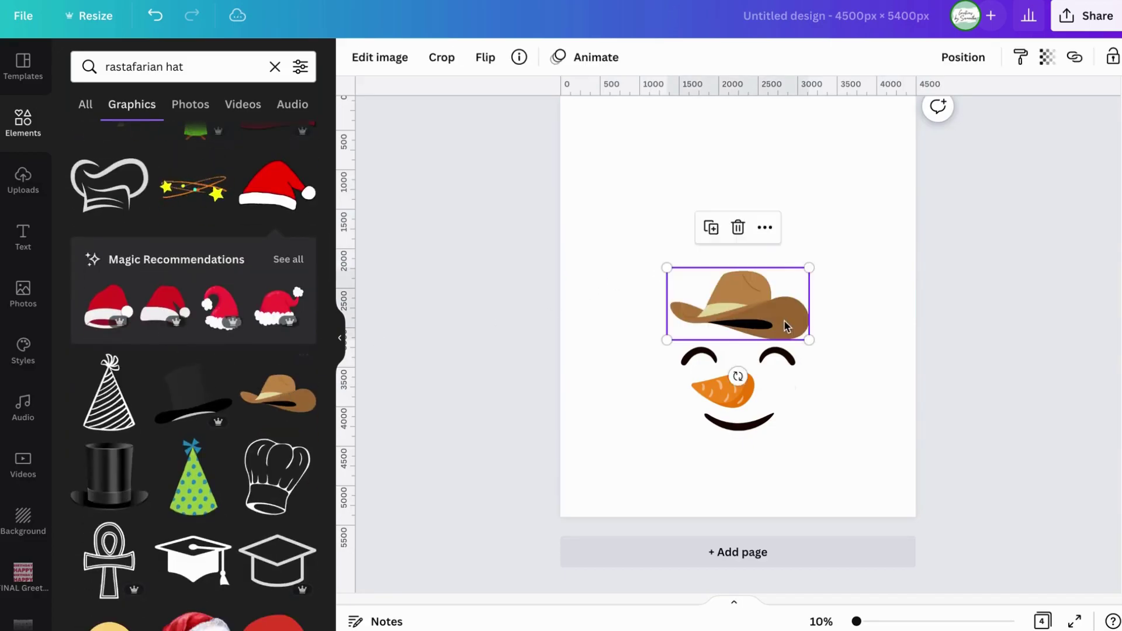
left_click_drag(809, 268, 880, 231)
left_click_drag(773, 310, 751, 304)
Select the cowboy hat and face together, enlarge them to about four fifths of the page width and centre them on page 4
left_click_drag(977, 446, 551, 251)
left_click_drag(645, 247, 579, 156)
left_click_drag(687, 293, 712, 305)
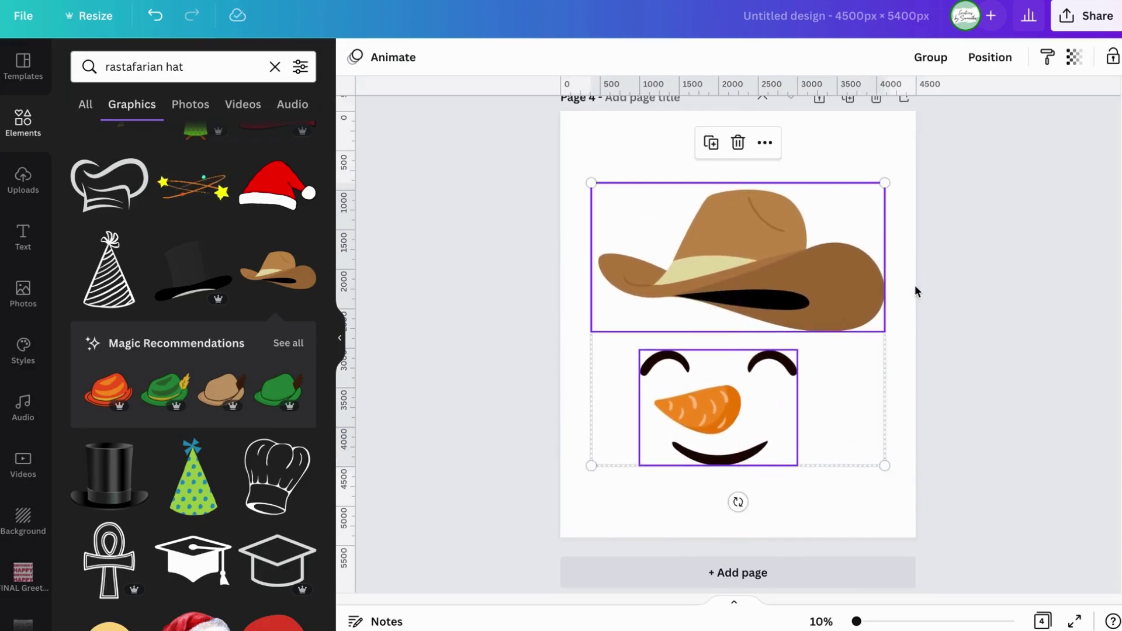
Compare page 4 with the earlier pages and show all four pages in the grid overview
scroll(903, 316, "up", 8)
scroll(889, 325, "down", 6)
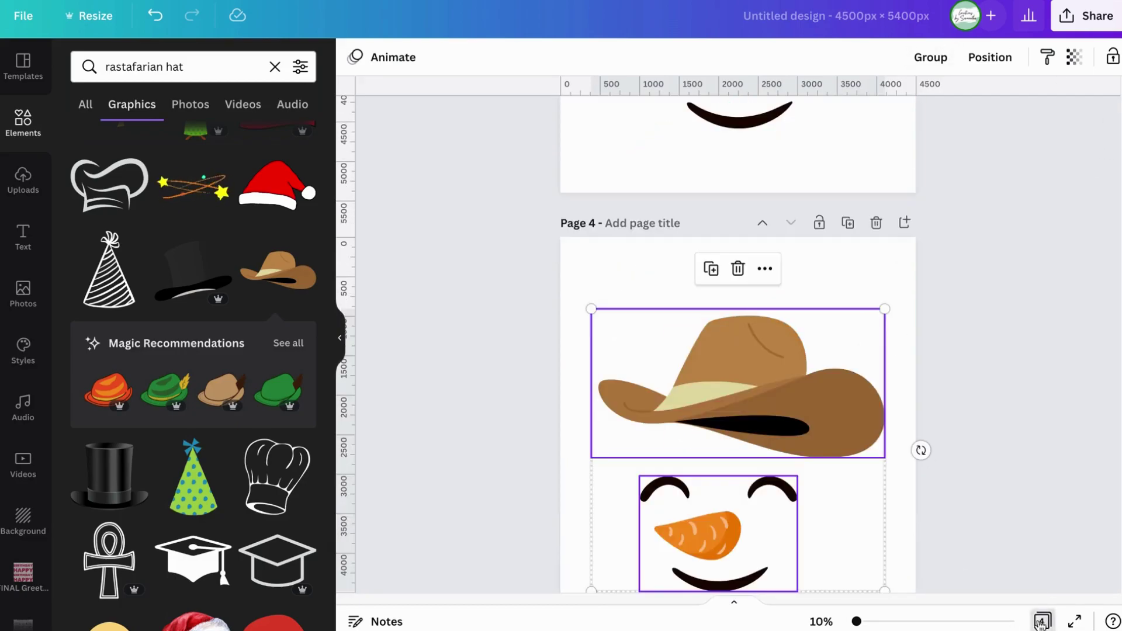
key("ctrl+alt+g")
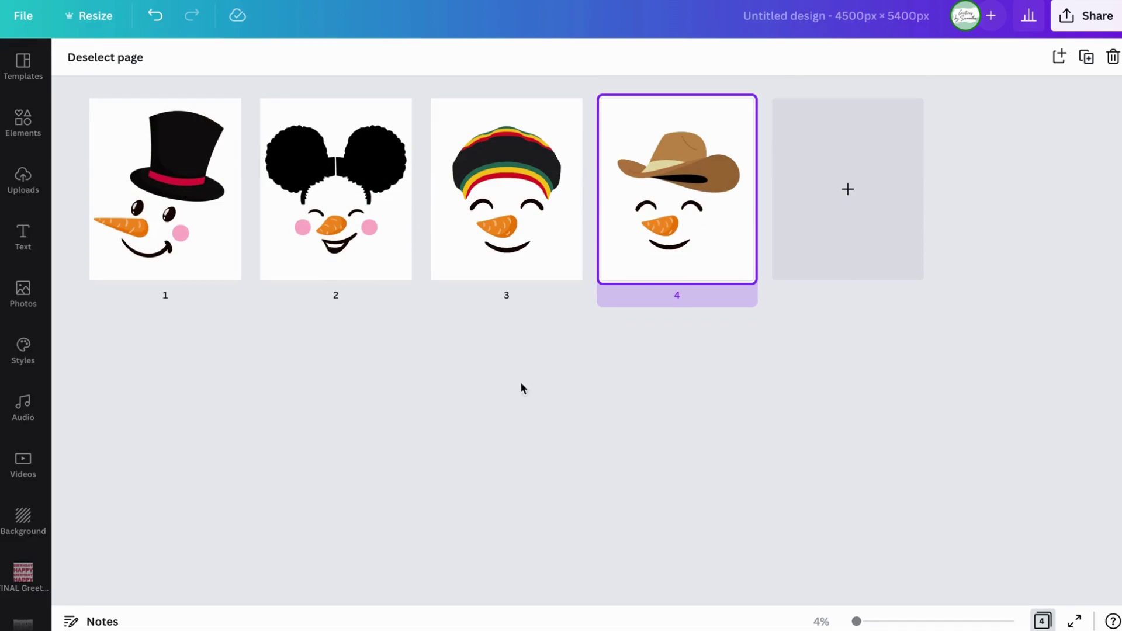